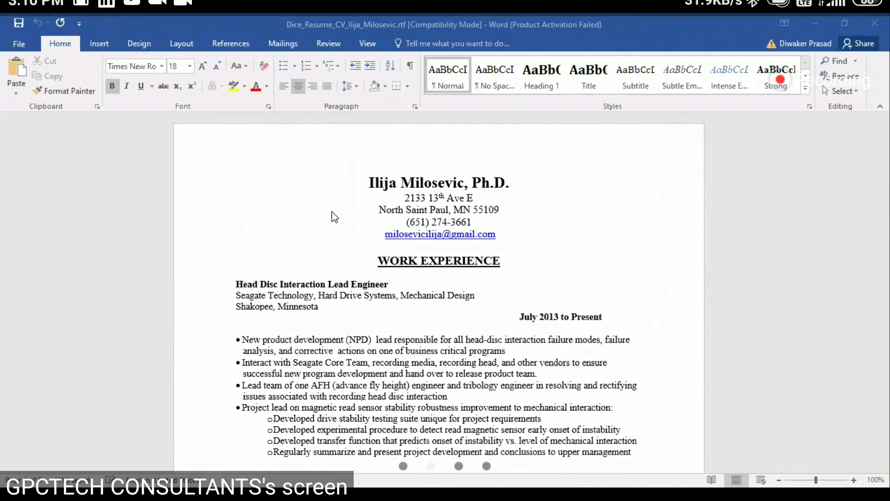
{"action": "left_click_drag", "start_coordinate": [517, 239], "coordinate": [442, 239]}
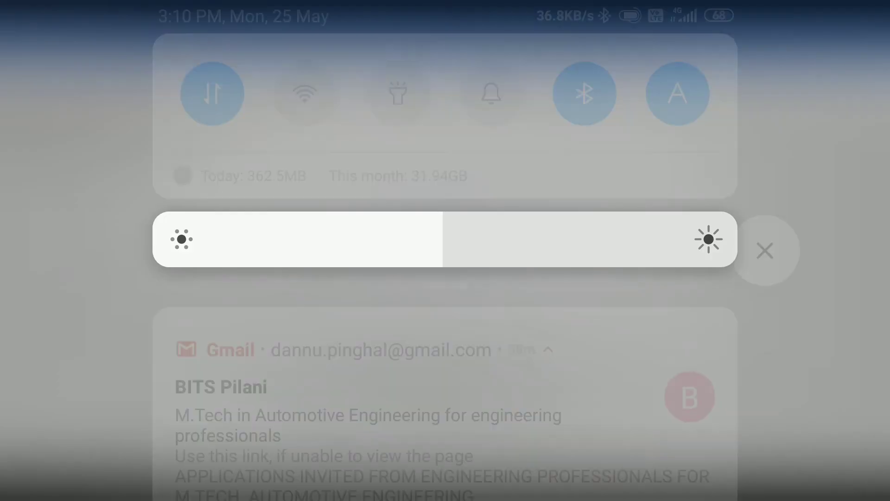
{"action": "left_click_drag", "start_coordinate": [445, 417], "coordinate": [445, 186]}
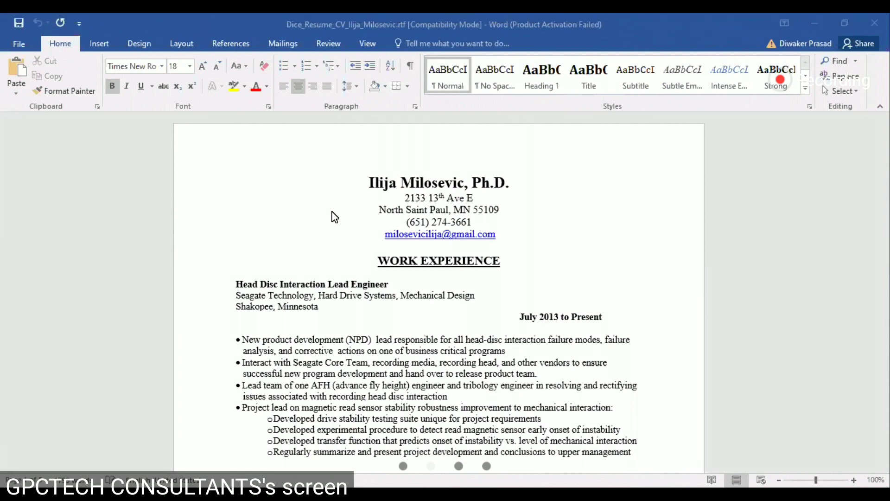
{"action": "left_click_drag", "start_coordinate": [445, 4], "coordinate": [505, 239]}
{"action": "left_click_drag", "start_coordinate": [445, 418], "coordinate": [445, 186]}
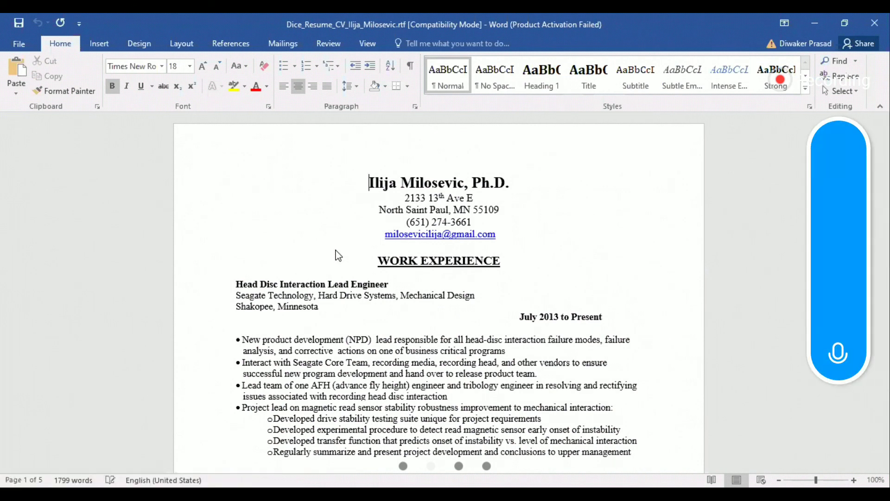
Step: Cut the entire resume text out of the Word document and paste it into a blank Notepad file
{"action": "key", "text": "ctrl+a"}
{"action": "key", "text": "Delete"}
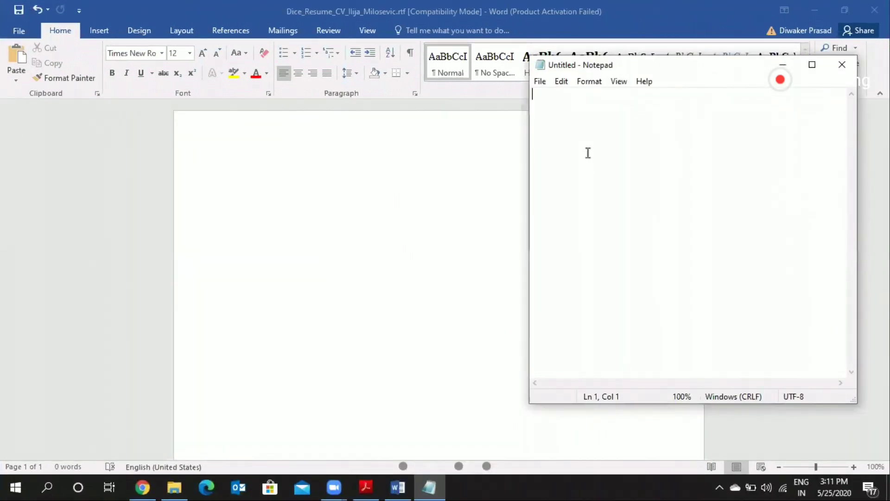
{"action": "key", "text": "ctrl+v"}
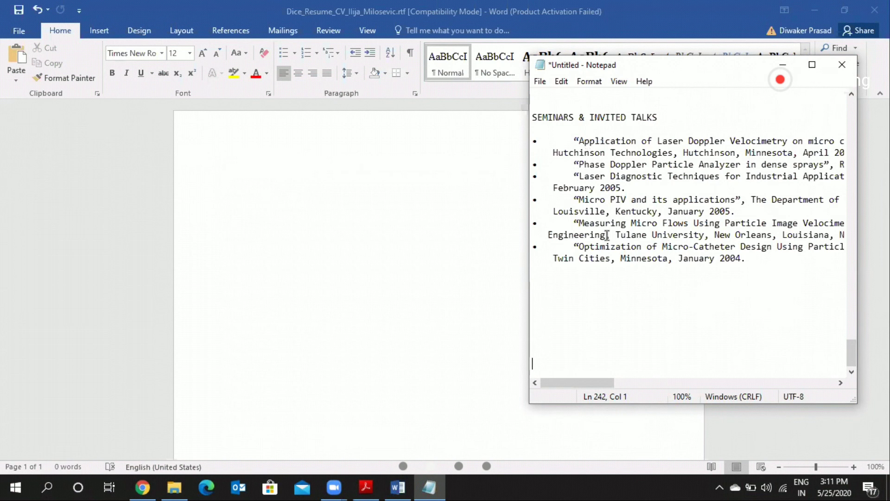
Step: Cut all the text from Notepad and paste it back into the empty Word document, returning to its beginning
{"action": "left_click", "coordinate": [627, 213]}
{"action": "key", "text": "ctrl+a"}
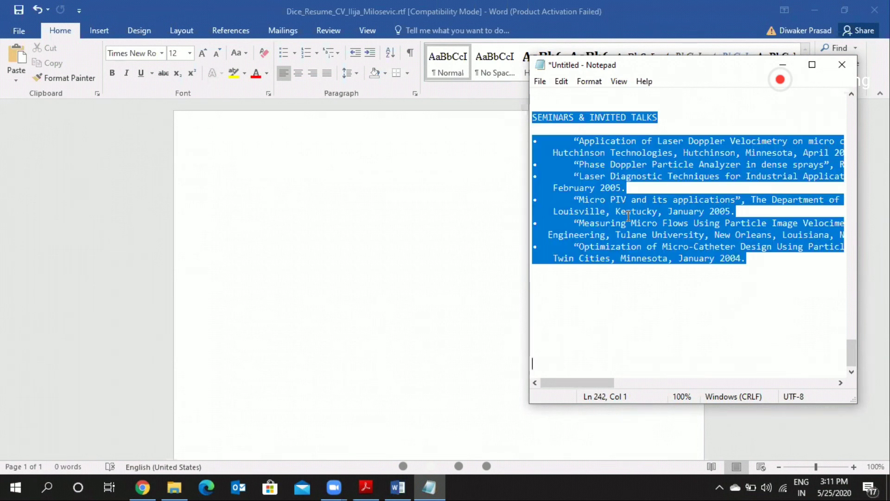
{"action": "key", "text": "ctrl+x"}
{"action": "left_click", "coordinate": [279, 161]}
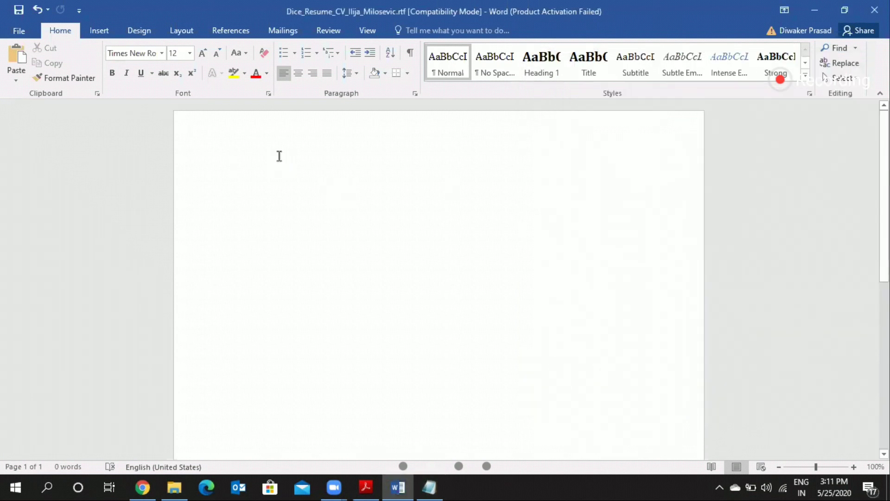
{"action": "key", "text": "ctrl+v"}
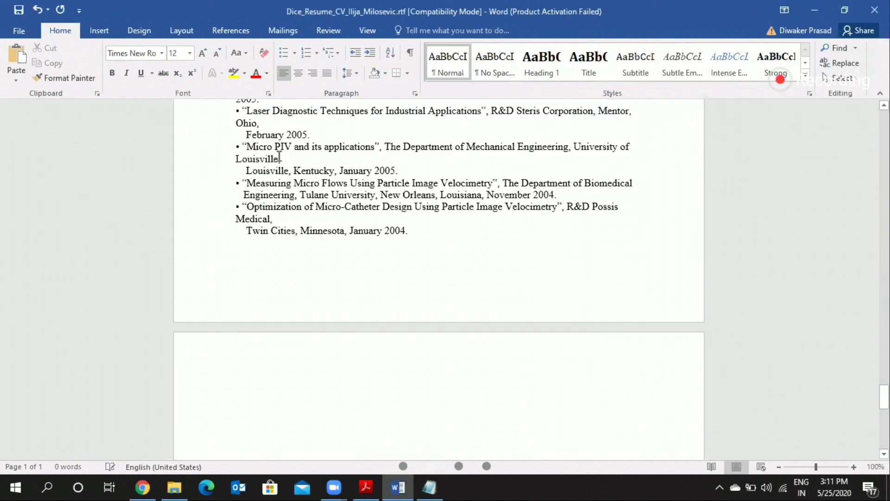
{"action": "scroll", "coordinate": [358, 219], "scroll_direction": "up", "scroll_amount": 10}
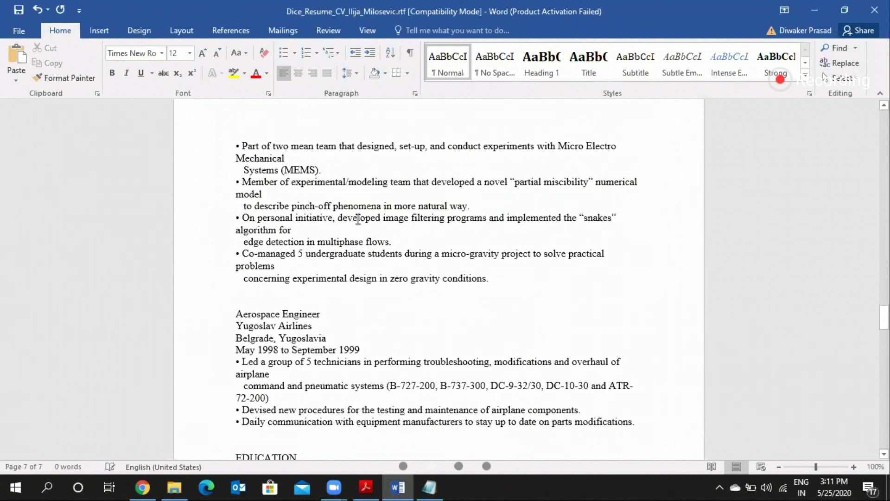
{"action": "key", "text": "ctrl+Home"}
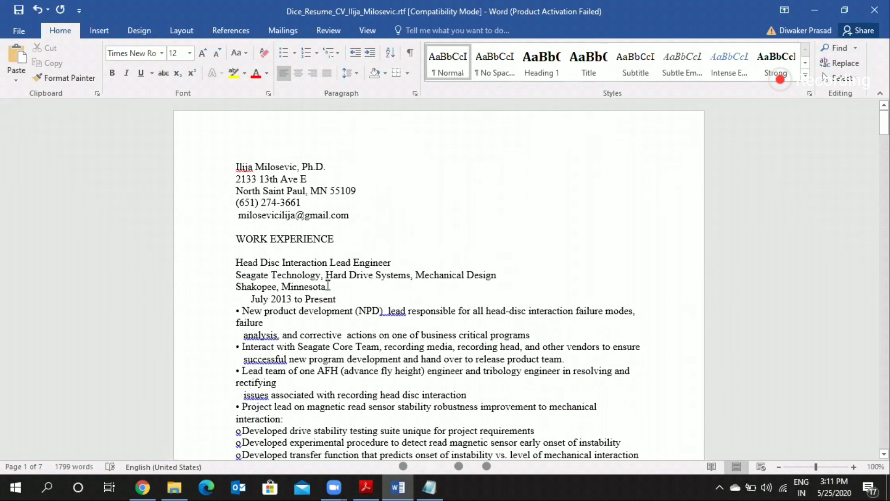
Step: Set the font of the whole resume to Calibri (Body) at size 11
{"action": "scroll", "coordinate": [328, 285], "scroll_direction": "down", "scroll_amount": 3}
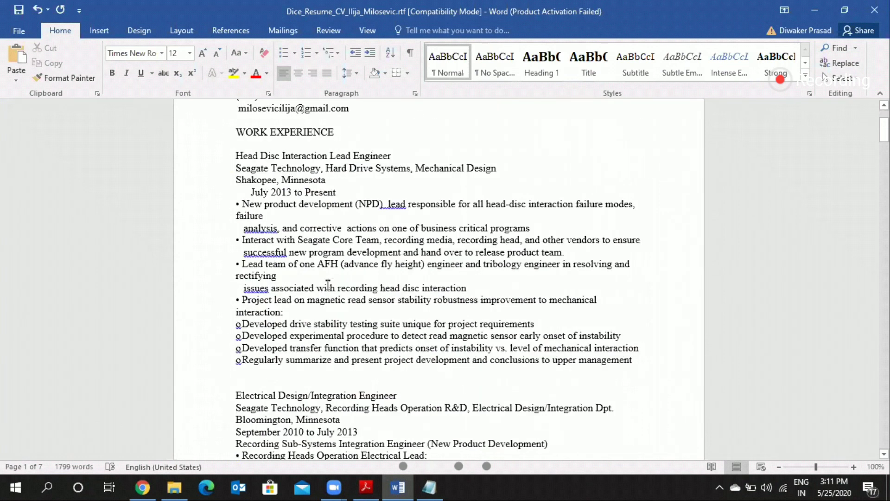
{"action": "scroll", "coordinate": [328, 285], "scroll_direction": "up", "scroll_amount": 2}
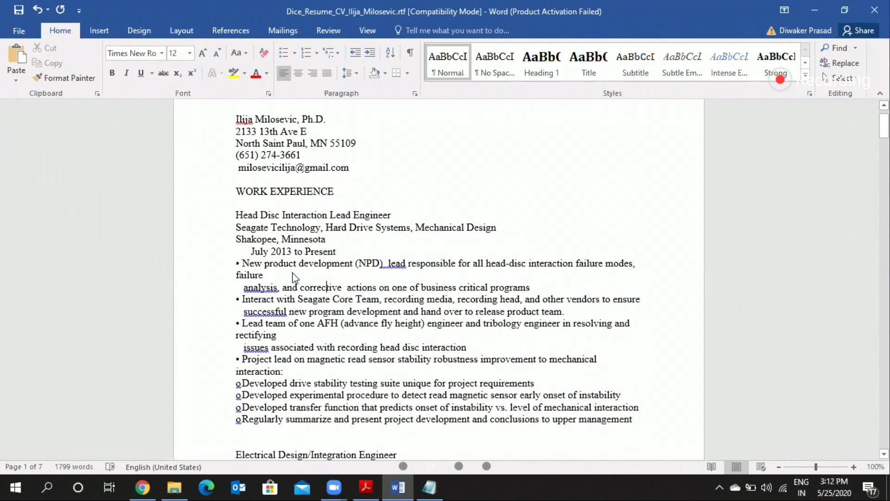
{"action": "key", "text": "ctrl+a"}
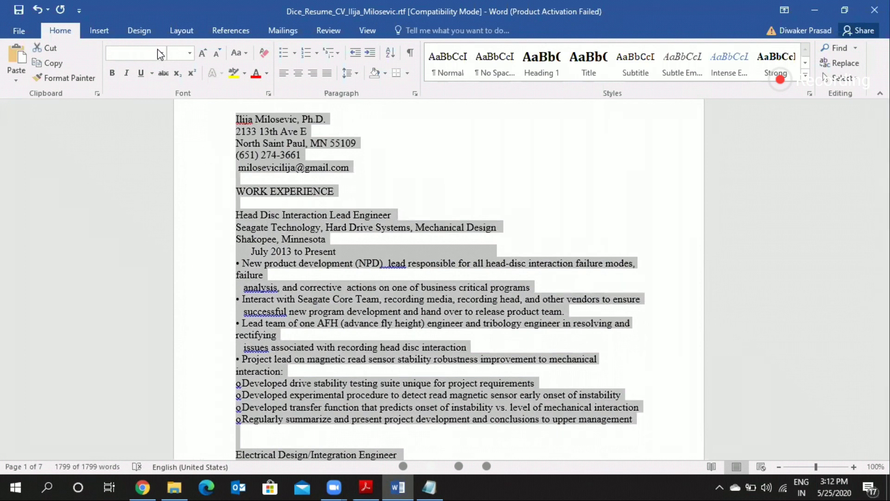
{"action": "left_click", "coordinate": [313, 286]}
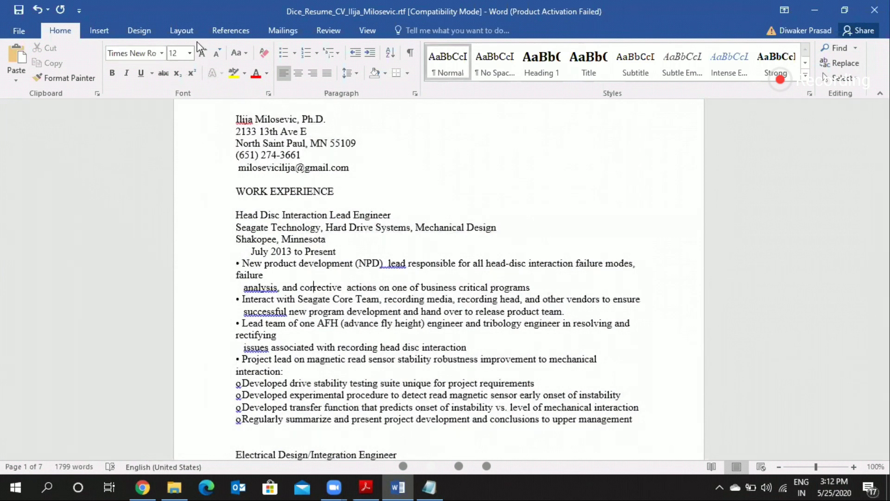
{"action": "triple_click", "coordinate": [211, 204]}
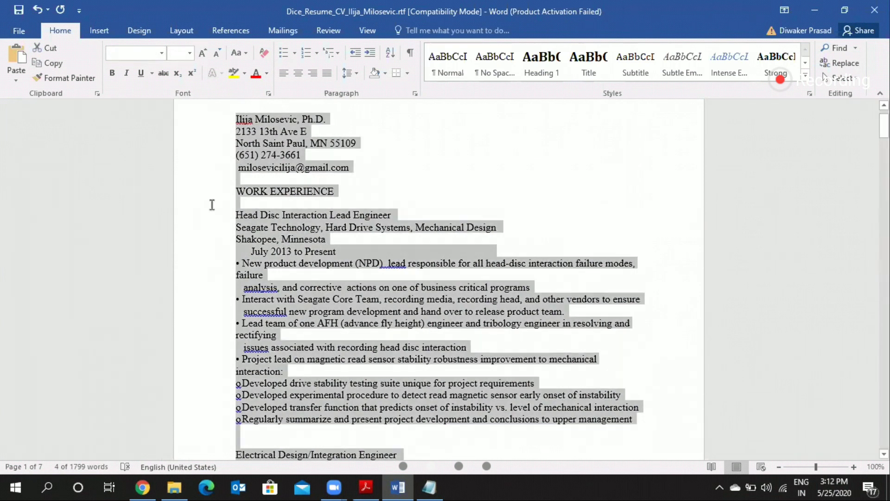
{"action": "left_click", "coordinate": [161, 52]}
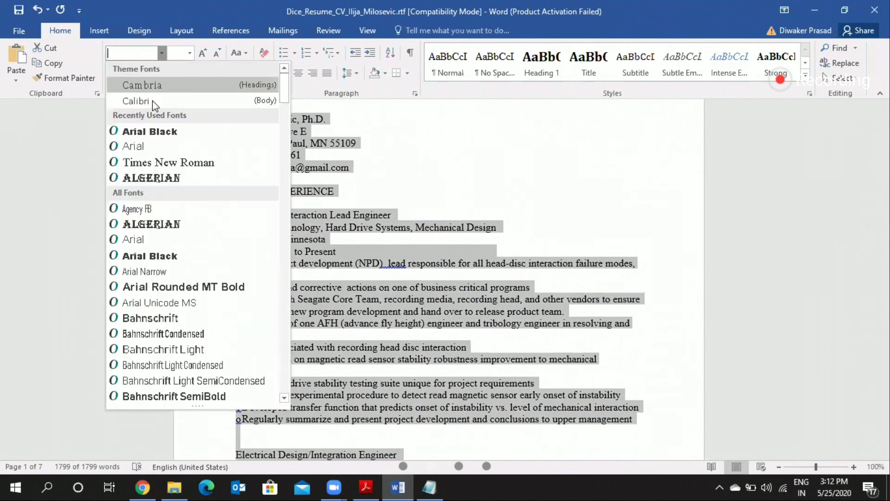
{"action": "left_click", "coordinate": [158, 100]}
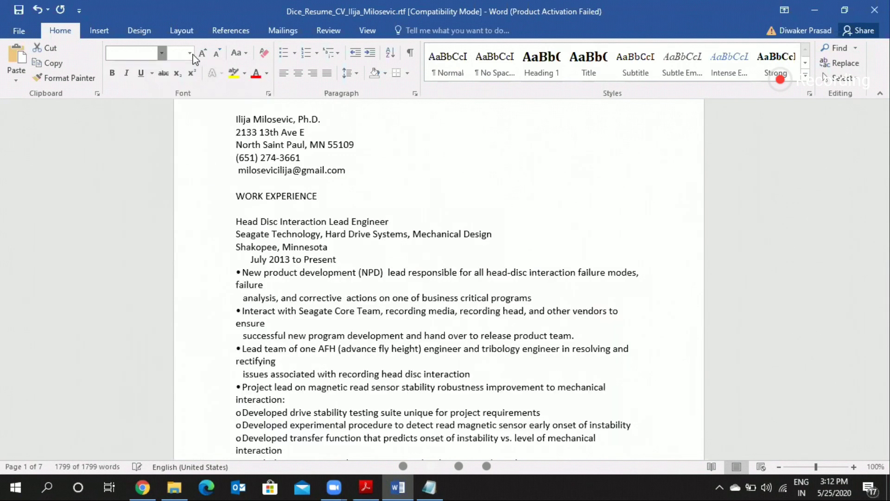
{"action": "left_click", "coordinate": [190, 54]}
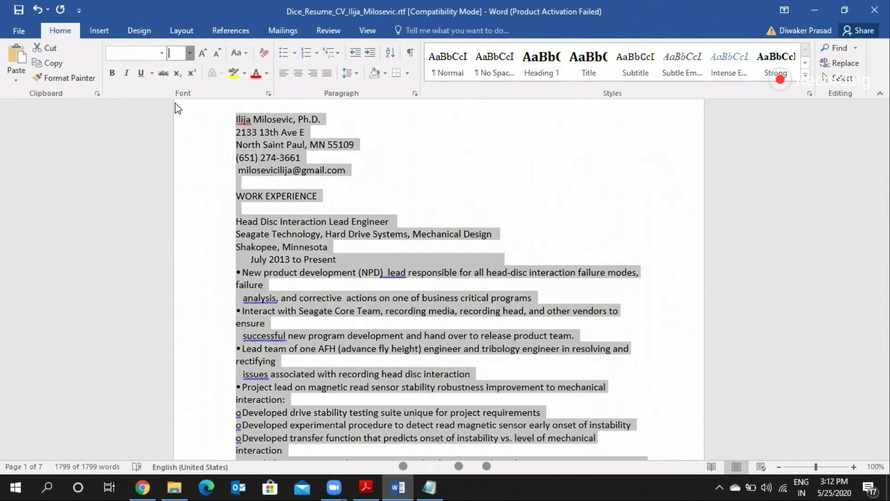
{"action": "left_click", "coordinate": [172, 105]}
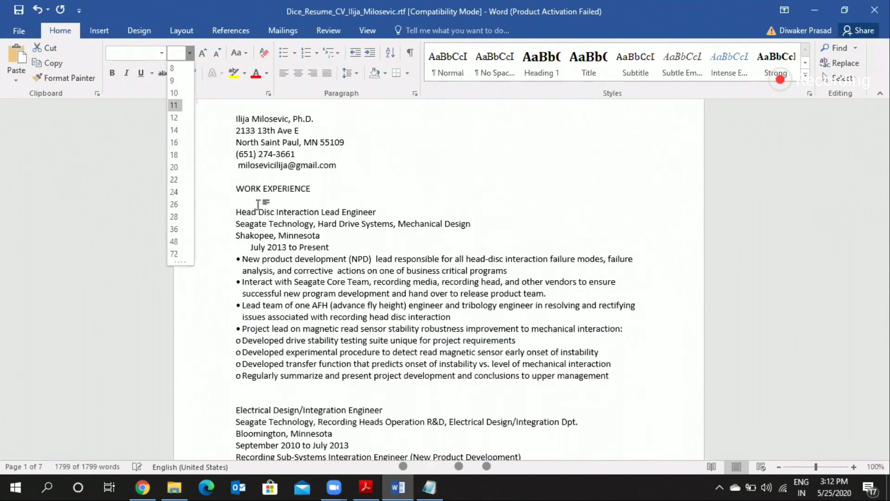
Step: Delete the address, phone and e-mail lines beneath the candidate's name
{"action": "left_click", "coordinate": [233, 122]}
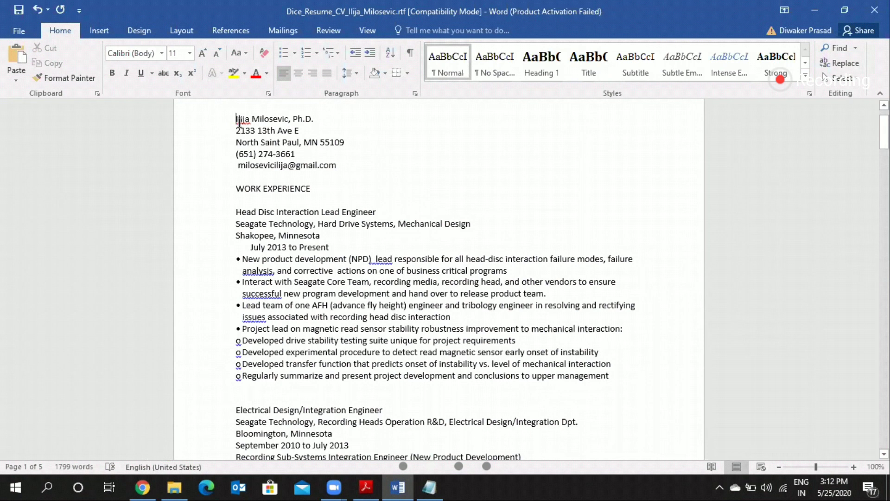
{"action": "key", "text": "shift+Down"}
{"action": "key", "text": "Down"}
{"action": "key", "text": "shift+Up"}
{"action": "key", "text": "shift+Down"}
{"action": "key", "text": "shift+Down"}
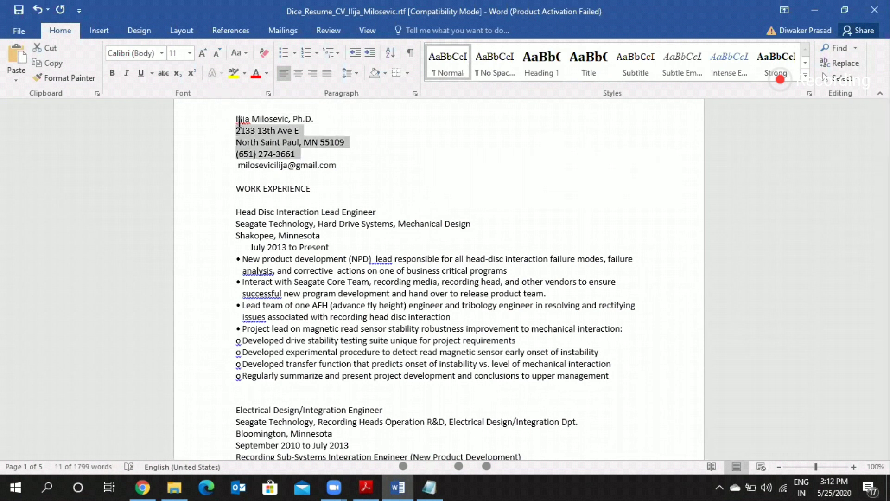
{"action": "key", "text": "Delete"}
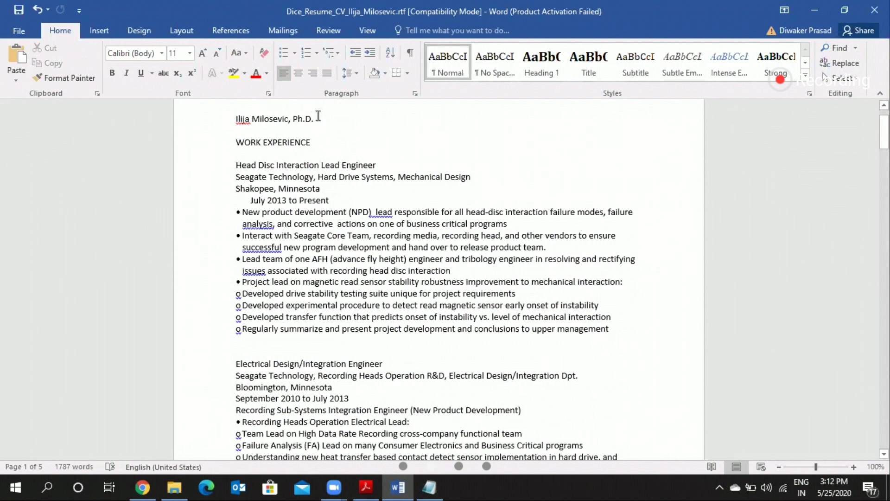
Step: Remove the comma and "Ph.D." title after the candidate's name
{"action": "key", "text": "BackSpace"}
{"action": "key", "text": "BackSpace"}
{"action": "key", "text": "BackSpace"}
{"action": "key", "text": "BackSpace"}
{"action": "key", "text": "BackSpace"}
{"action": "key", "text": "BackSpace"}
{"action": "key", "text": "BackSpace"}
{"action": "key", "text": "BackSpace"}
Step: Format the candidate's name line at font size 12, centred, with a bottom border
{"action": "key", "text": "shift+Left"}
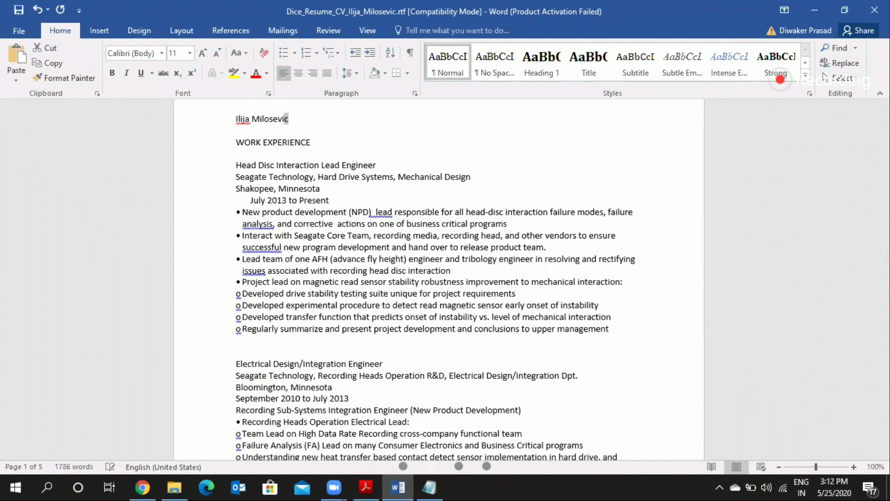
{"action": "key", "text": "ctrl+shift+Left"}
{"action": "key", "text": "ctrl+shift+Left"}
{"action": "key", "text": "shift+Left"}
{"action": "left_click", "coordinate": [190, 54]}
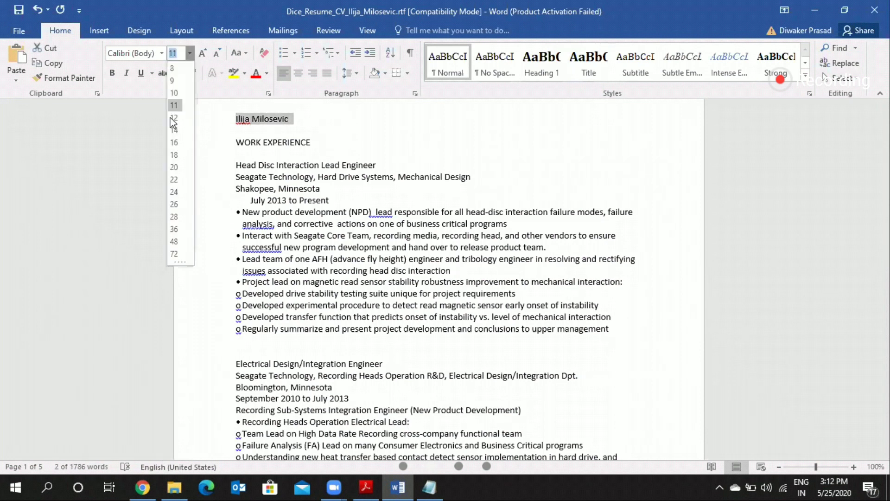
{"action": "left_click", "coordinate": [297, 78]}
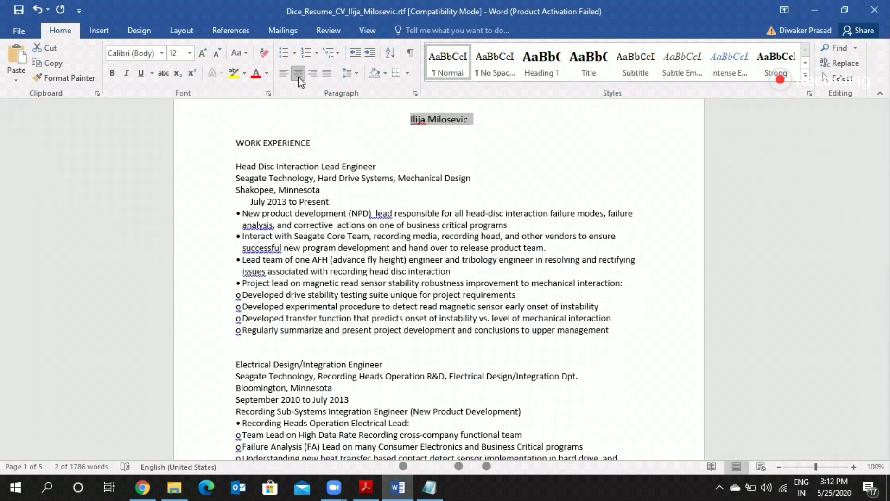
{"action": "left_click", "coordinate": [396, 74]}
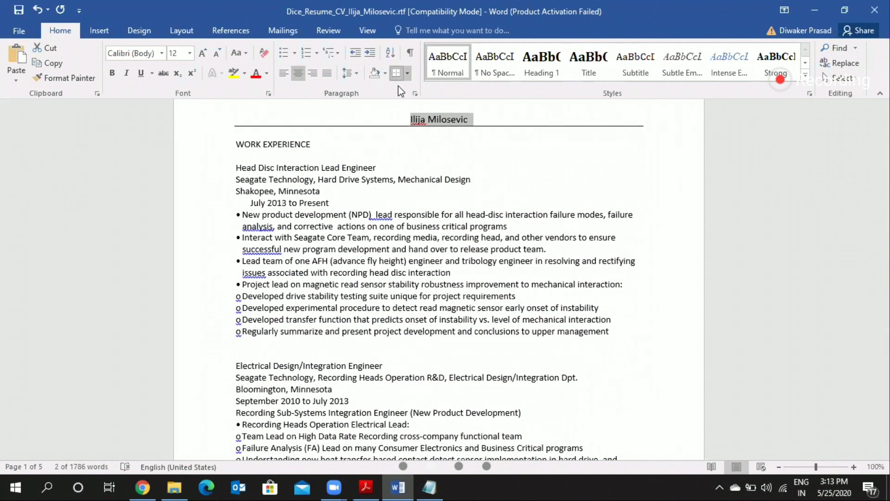
{"action": "left_click", "coordinate": [327, 131]}
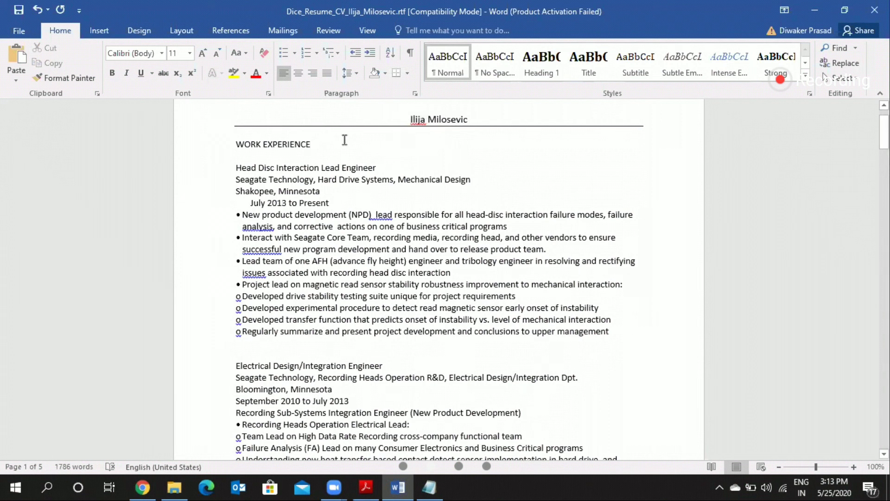
Step: Make the WORK EXPERIENCE heading bold and remove the blank line beneath it
{"action": "left_click_drag", "start_coordinate": [238, 142], "coordinate": [315, 144]}
{"action": "key", "text": "ctrl+b"}
{"action": "left_click", "coordinate": [237, 147]}
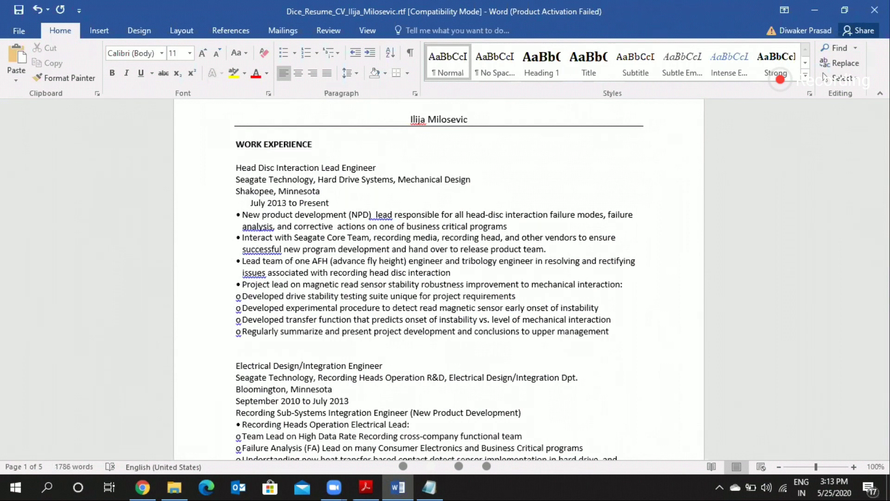
{"action": "left_click", "coordinate": [267, 152]}
{"action": "key", "text": "BackSpace"}
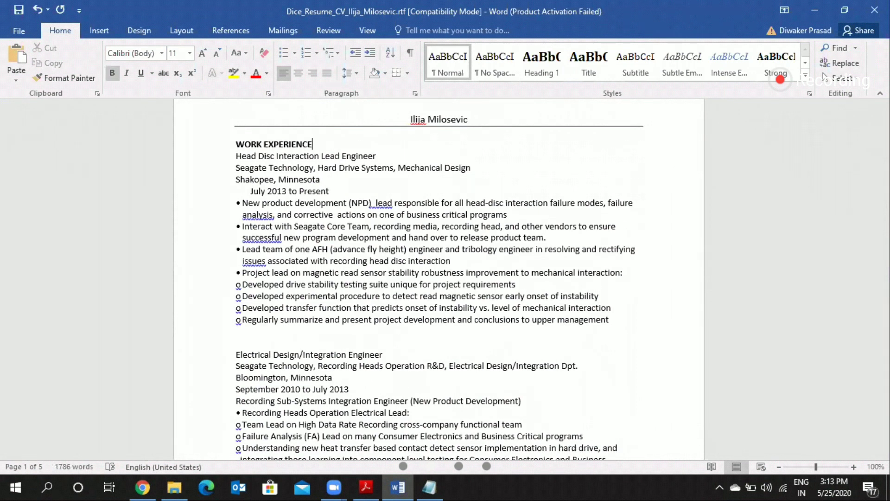
Step: Insert blank lines above WORK EXPERIENCE and add a "SUMMARY" heading there
{"action": "left_click", "coordinate": [469, 119]}
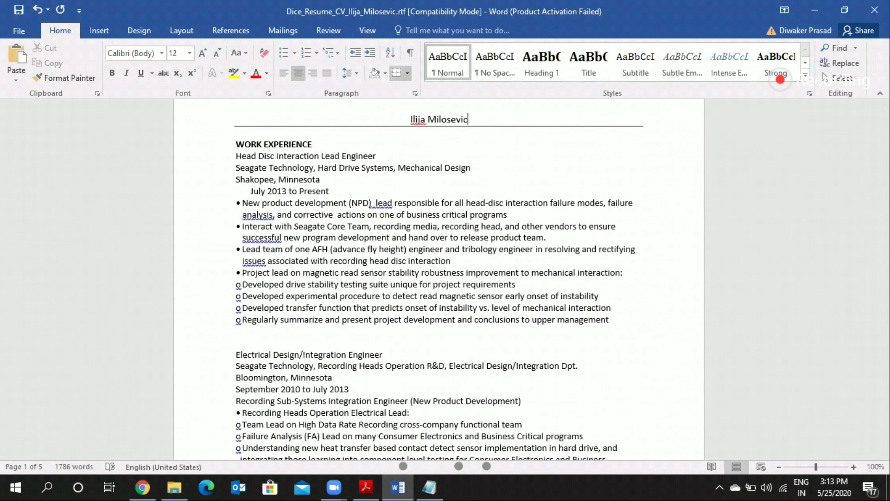
{"action": "left_click", "coordinate": [237, 133]}
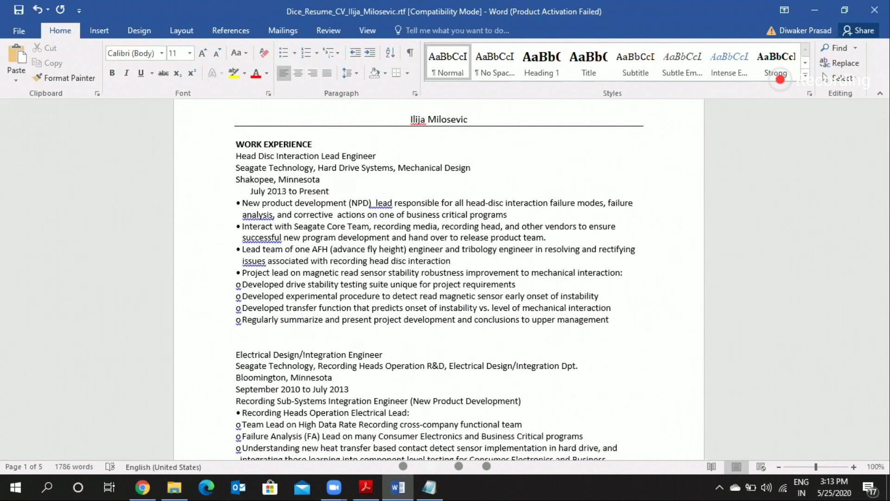
{"action": "key", "text": "Return"}
{"action": "key", "text": "Return"}
{"action": "key", "text": "Return"}
{"action": "left_click", "coordinate": [237, 143]}
{"action": "type", "text": "SuMMARY"}
Step: Make the SUMMARY heading bold and place the cursor on the blank line beneath it
{"action": "double_click", "coordinate": [238, 143]}
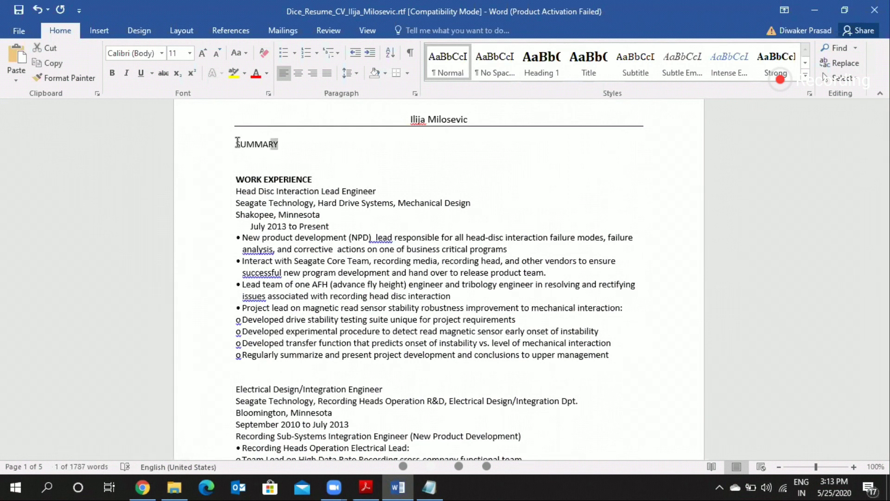
{"action": "triple_click", "coordinate": [237, 143]}
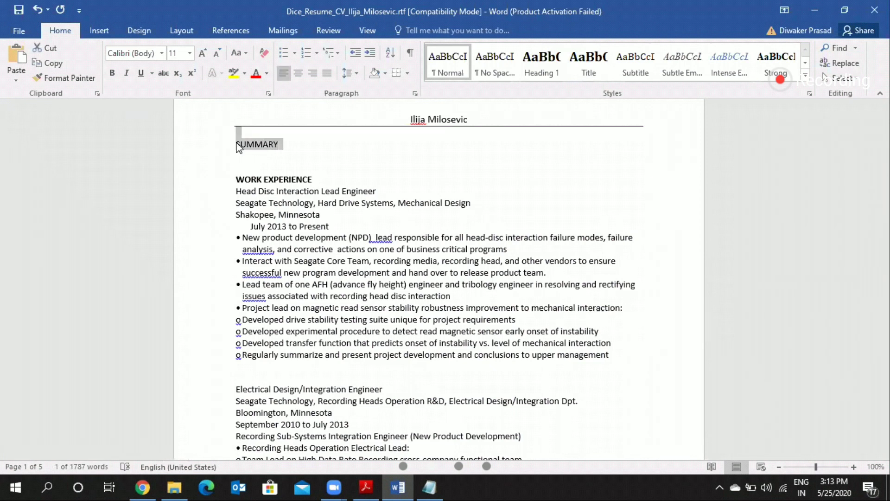
{"action": "key", "text": "ctrl+b"}
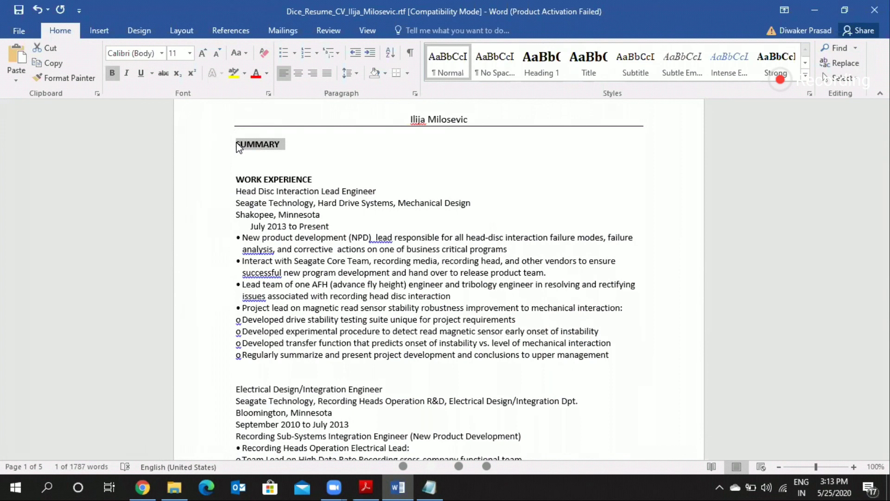
{"action": "key", "text": "Right"}
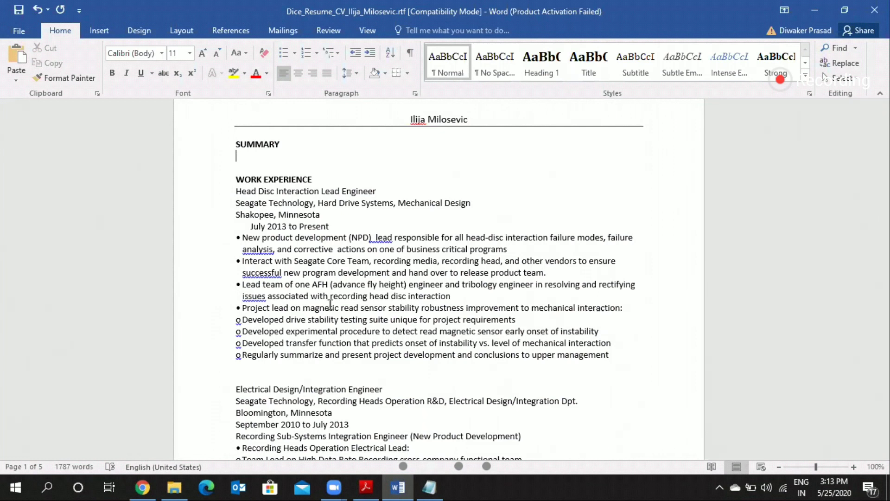
Step: Review the job entries, training items and awards down the resume to see how they are laid out
{"action": "scroll", "coordinate": [330, 304], "scroll_direction": "down", "scroll_amount": 7}
{"action": "scroll", "coordinate": [330, 304], "scroll_direction": "down", "scroll_amount": 8}
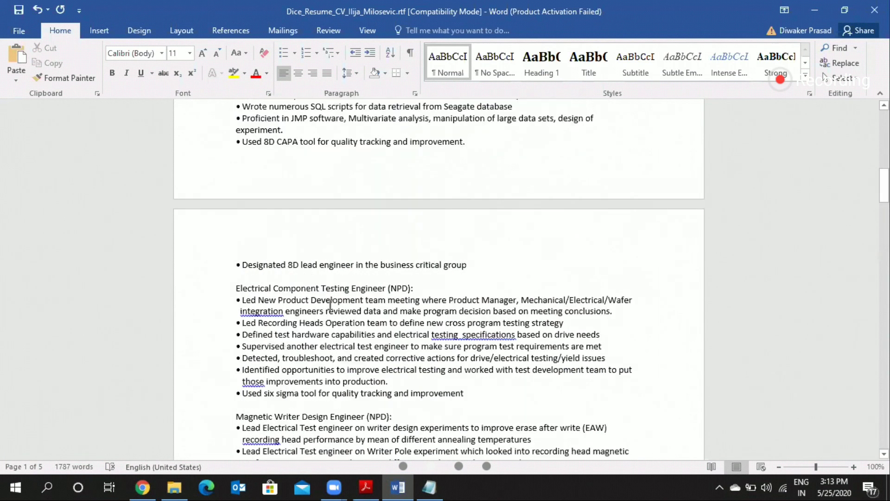
{"action": "scroll", "coordinate": [330, 304], "scroll_direction": "down", "scroll_amount": 4}
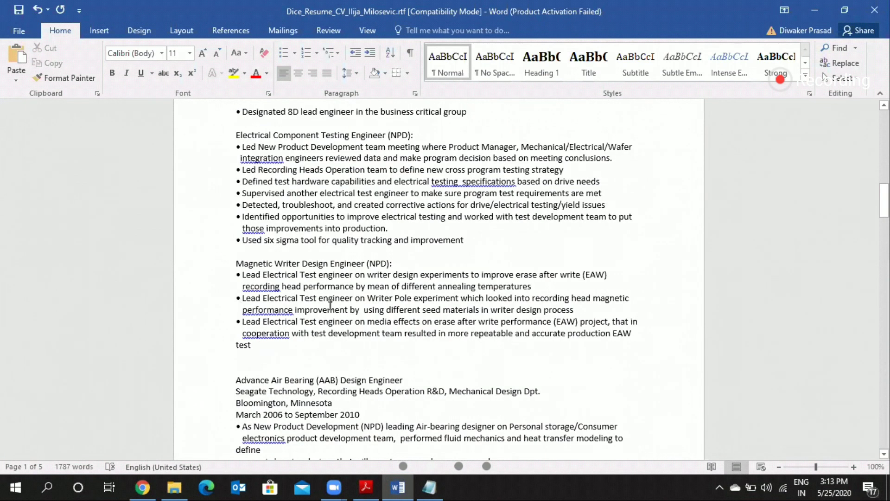
{"action": "scroll", "coordinate": [330, 303], "scroll_direction": "down", "scroll_amount": 7}
{"action": "scroll", "coordinate": [330, 304], "scroll_direction": "down", "scroll_amount": 8}
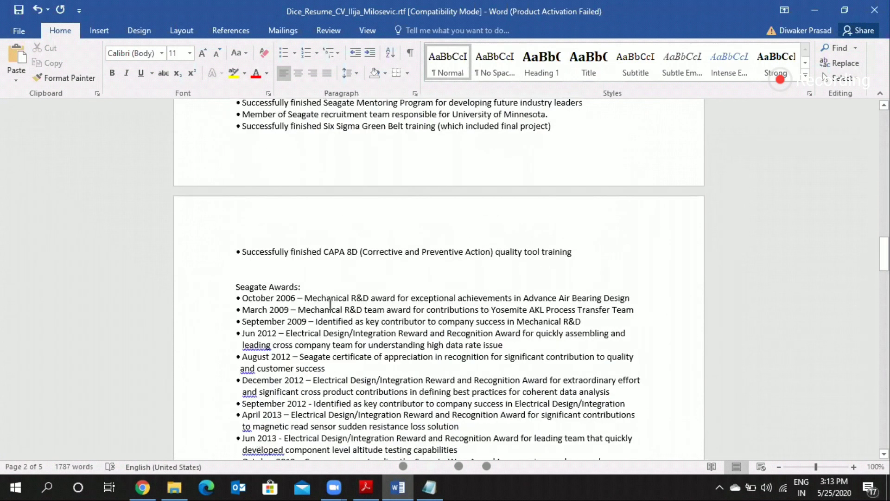
{"action": "scroll", "coordinate": [330, 304], "scroll_direction": "down", "scroll_amount": 3}
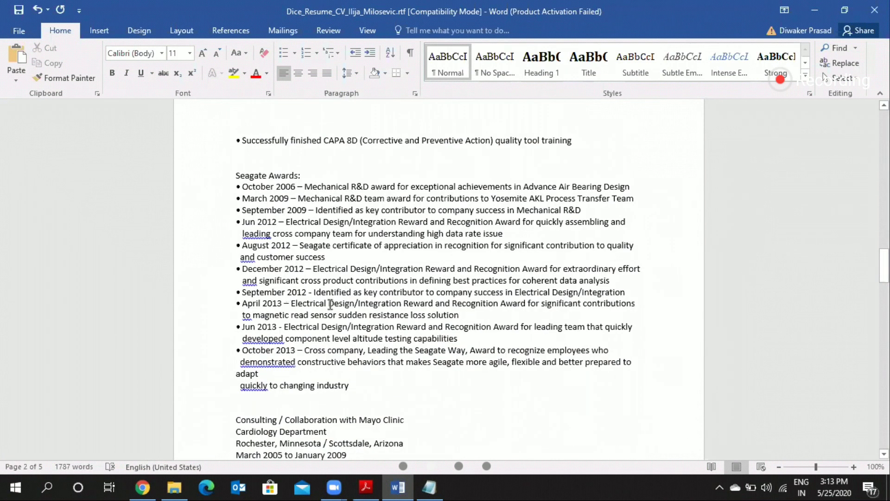
{"action": "scroll", "coordinate": [234, 241], "scroll_direction": "down", "scroll_amount": 4}
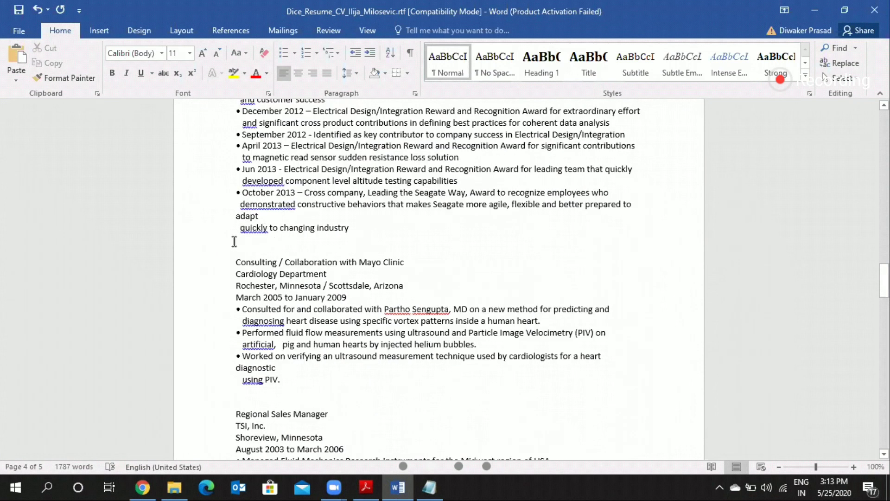
{"action": "scroll", "coordinate": [234, 241], "scroll_direction": "up", "scroll_amount": 12}
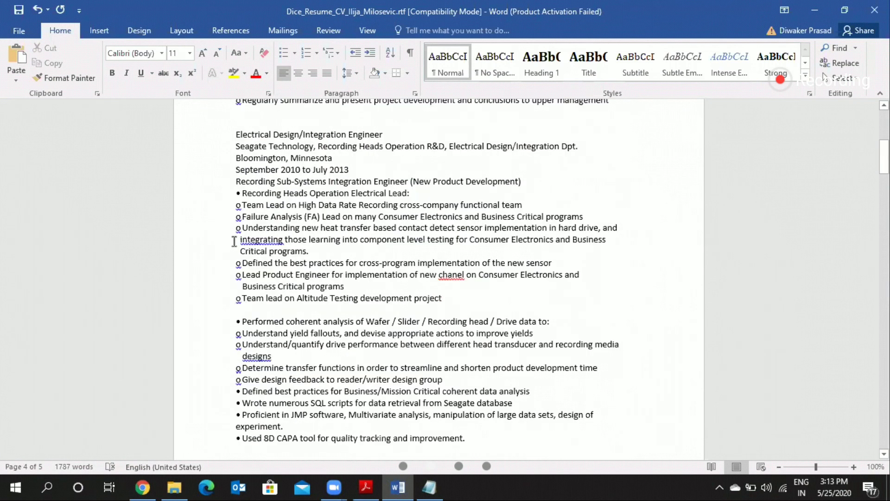
{"action": "scroll", "coordinate": [234, 241], "scroll_direction": "up", "scroll_amount": 8}
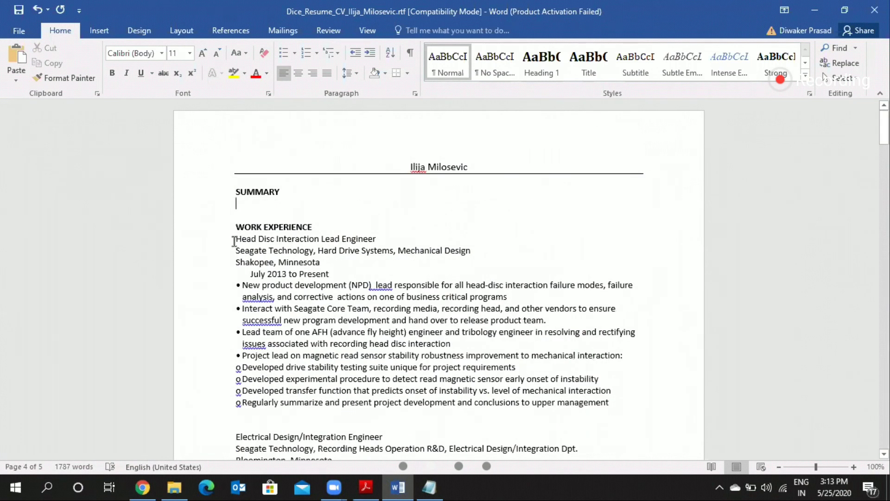
Step: Make the first job's title, company and location lines bold and join the location onto the company line
{"action": "left_click_drag", "start_coordinate": [234, 240], "coordinate": [234, 262]}
{"action": "key", "text": "ctrl+b"}
{"action": "key", "text": "Down"}
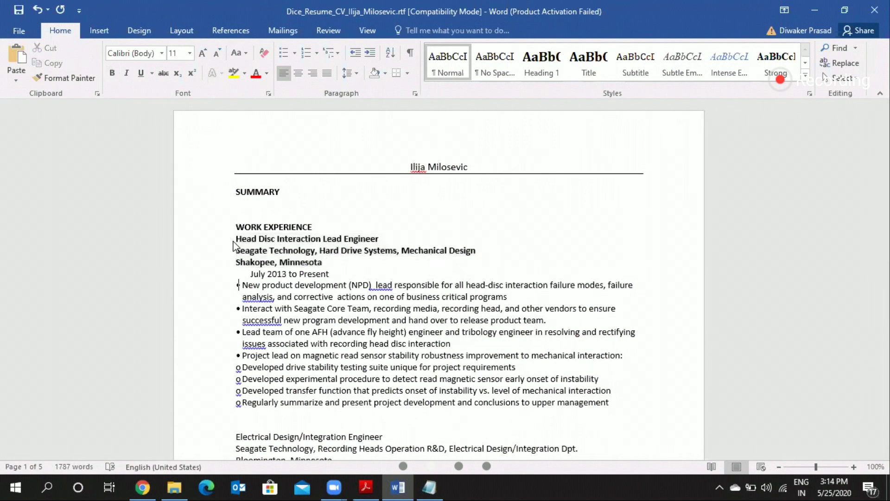
{"action": "key", "text": "Up"}
{"action": "key", "text": "Home"}
{"action": "key", "text": "BackSpace"}
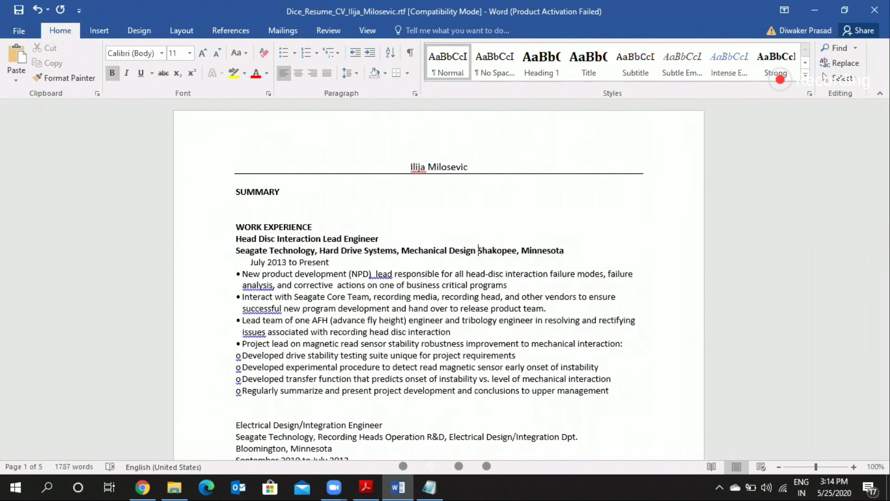
{"action": "key", "text": "Down"}
{"action": "key", "text": "Left"}
{"action": "left_click", "coordinate": [237, 240]}
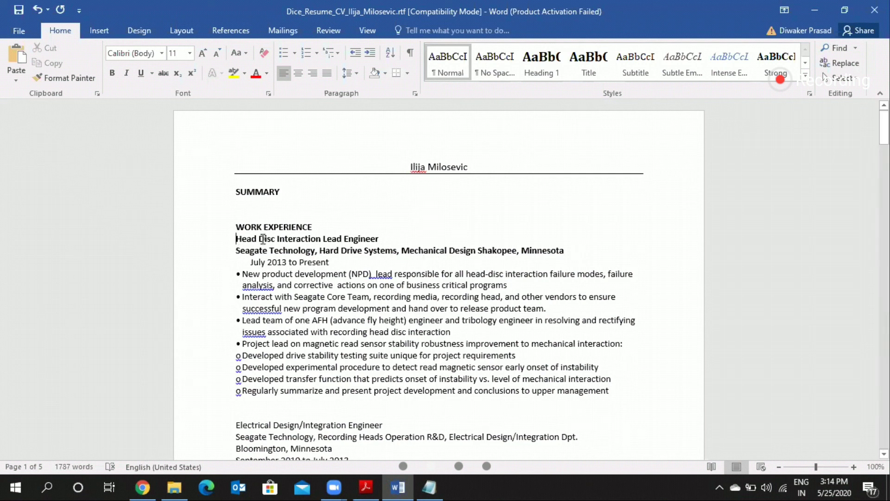
{"action": "triple_click", "coordinate": [374, 238]}
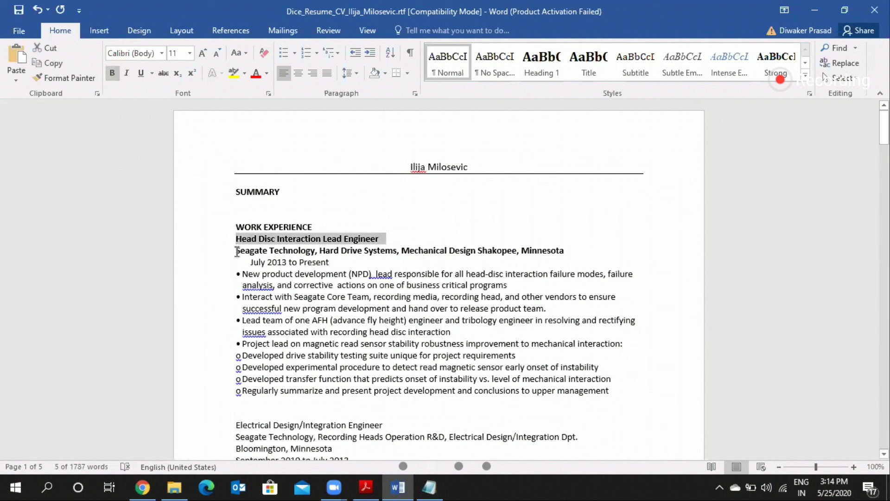
{"action": "left_click", "coordinate": [342, 261]}
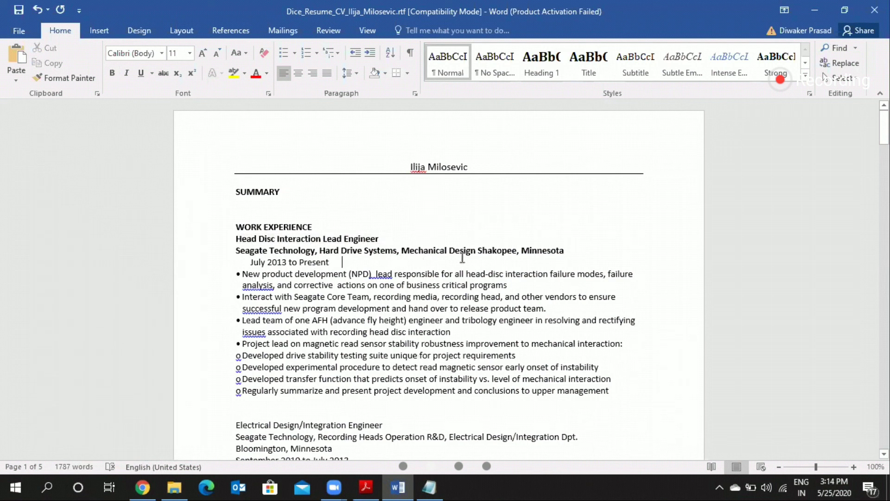
Step: Join the first job's date range onto the end of its company line
{"action": "left_click", "coordinate": [565, 250]}
{"action": "left_click", "coordinate": [249, 267]}
{"action": "key", "text": "BackSpace"}
{"action": "key", "text": "BackSpace"}
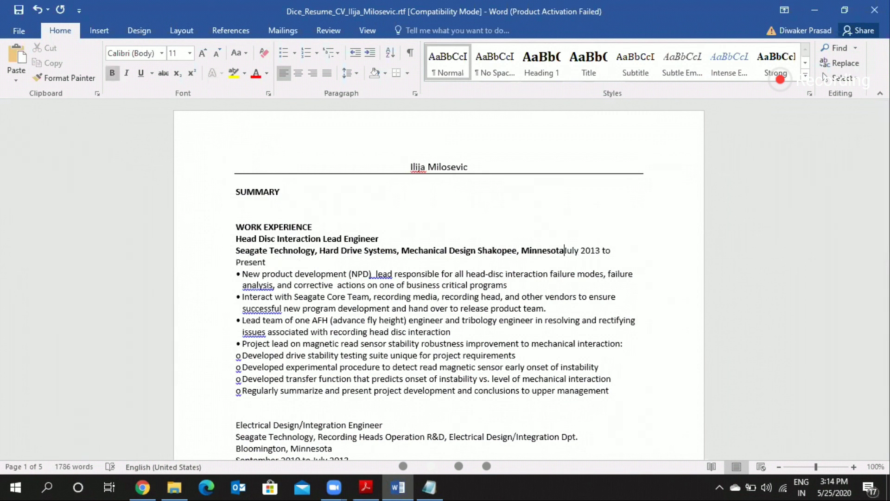
Step: Remove "Mechanical Design Shakopee," from the first job's company line, keeping the state after "Hard Drive Systems,"
{"action": "left_click", "coordinate": [530, 250]}
{"action": "key", "text": "Left"}
{"action": "key", "text": "Left"}
{"action": "key", "text": "BackSpace"}
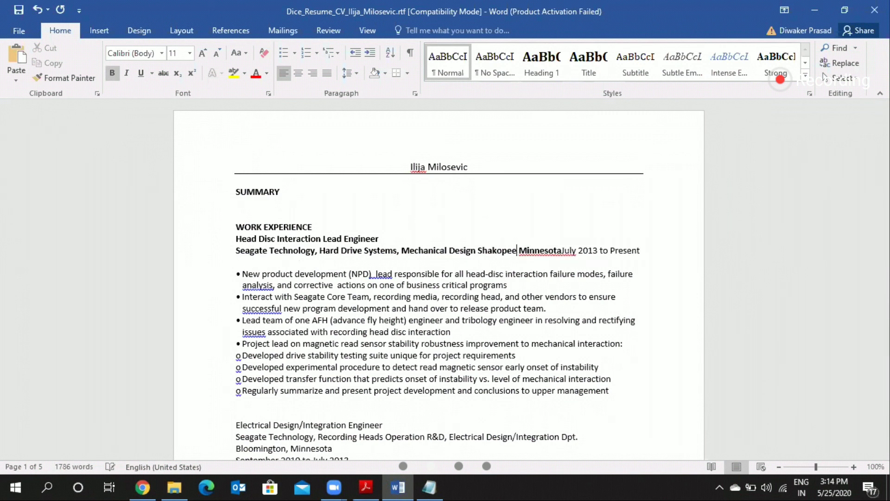
{"action": "key", "text": "BackSpace"}
{"action": "key", "text": "BackSpace"}
{"action": "key", "text": "BackSpace"}
{"action": "key", "text": "BackSpace"}
{"action": "key", "text": "BackSpace"}
{"action": "key", "text": "BackSpace"}
{"action": "key", "text": "BackSpace"}
{"action": "key", "text": "BackSpace"}
{"action": "key", "text": "BackSpace"}
{"action": "key", "text": "BackSpace"}
{"action": "key", "text": "BackSpace"}
{"action": "key", "text": "BackSpace"}
{"action": "key", "text": "BackSpace"}
{"action": "key", "text": "BackSpace"}
{"action": "key", "text": "BackSpace"}
{"action": "key", "text": "BackSpace"}
{"action": "key", "text": "BackSpace"}
{"action": "key", "text": "BackSpace"}
{"action": "key", "text": "BackSpace"}
{"action": "key", "text": "BackSpace"}
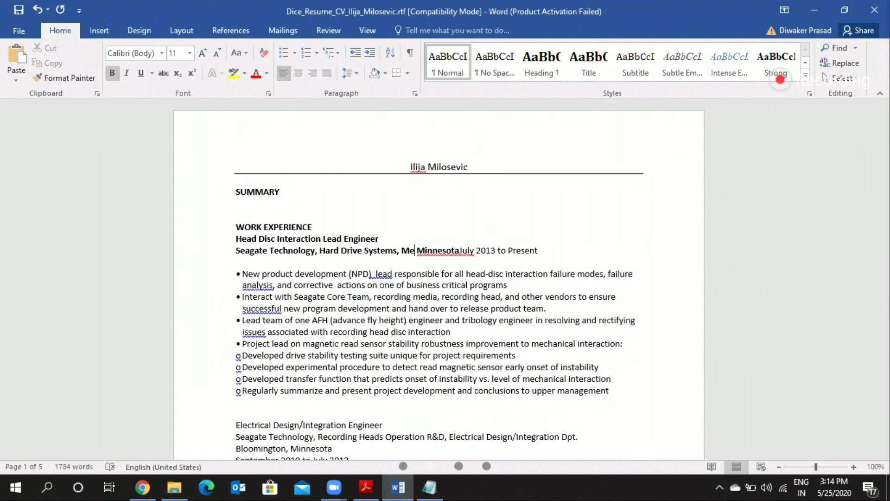
{"action": "key", "text": "BackSpace"}
{"action": "key", "text": "BackSpace"}
{"action": "key", "text": "BackSpace"}
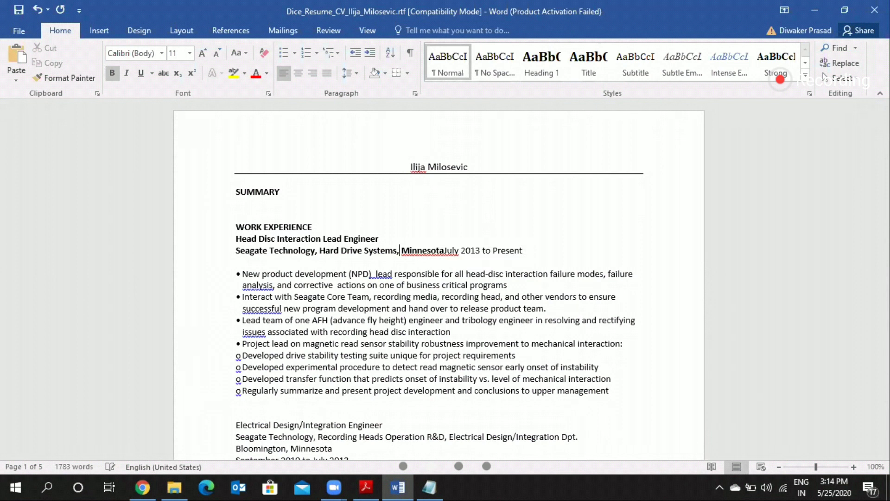
Step: Insert a space between Minnesota and the first job's date range and make the dates bold
{"action": "left_click", "coordinate": [453, 251]}
{"action": "key", "text": "Left"}
{"action": "key", "text": "Left"}
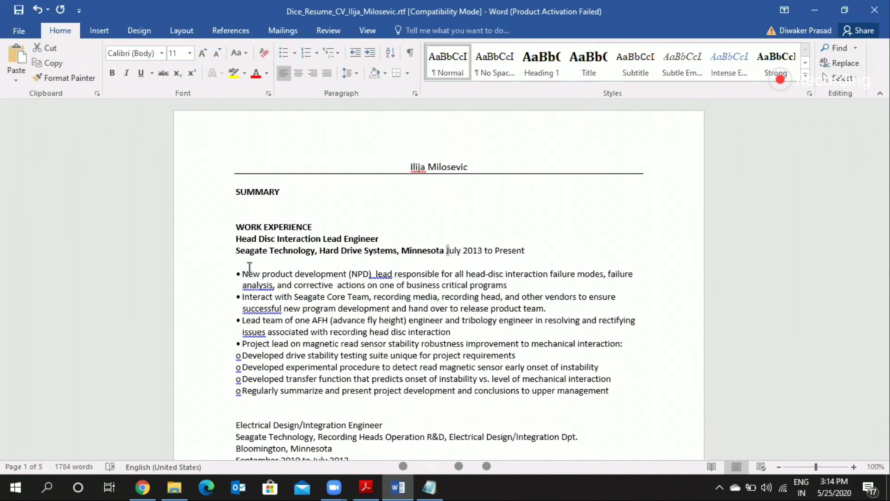
{"action": "key", "text": "shift+Right"}
{"action": "key", "text": "shift+Right"}
{"action": "key", "text": "shift+Right"}
{"action": "key", "text": "shift+Right"}
{"action": "key", "text": "shift+Right"}
{"action": "key", "text": "shift+Right"}
{"action": "key", "text": "shift+Right"}
{"action": "key", "text": "shift+Right"}
{"action": "key", "text": "shift+Right"}
{"action": "key", "text": "shift+Right"}
{"action": "key", "text": "shift+Right"}
{"action": "key", "text": "shift+Right"}
{"action": "key", "text": "shift+Right"}
{"action": "key", "text": "shift+Right"}
{"action": "key", "text": "shift+Right"}
{"action": "key", "text": "shift+Right"}
{"action": "key", "text": "shift+Right"}
{"action": "key", "text": "shift+Right"}
{"action": "key", "text": "shift+Right"}
{"action": "key", "text": "shift+Right"}
{"action": "key", "text": "ctrl+b"}
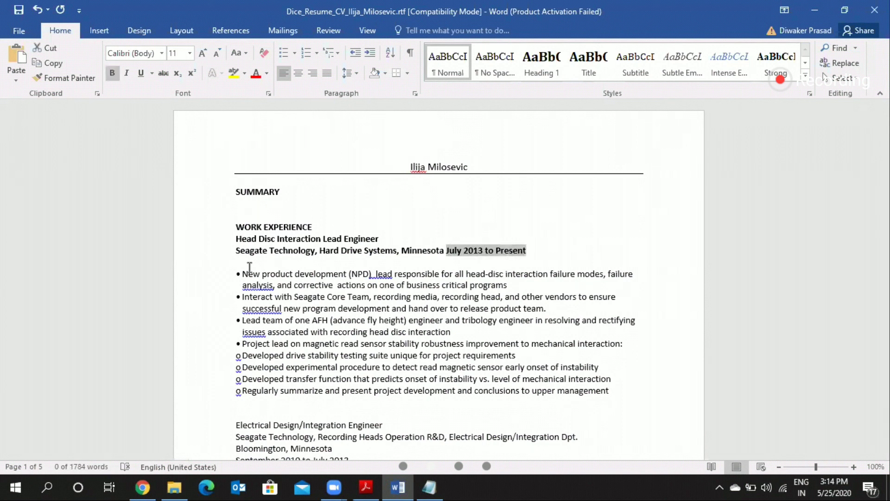
Step: Shorten the month in the first job's date range to "Jul"
{"action": "key", "text": "Left"}
{"action": "key", "text": "Right"}
{"action": "key", "text": "Right"}
{"action": "key", "text": "Right"}
{"action": "key", "text": "Right"}
{"action": "key", "text": "BackSpace"}
{"action": "key", "text": "Right"}
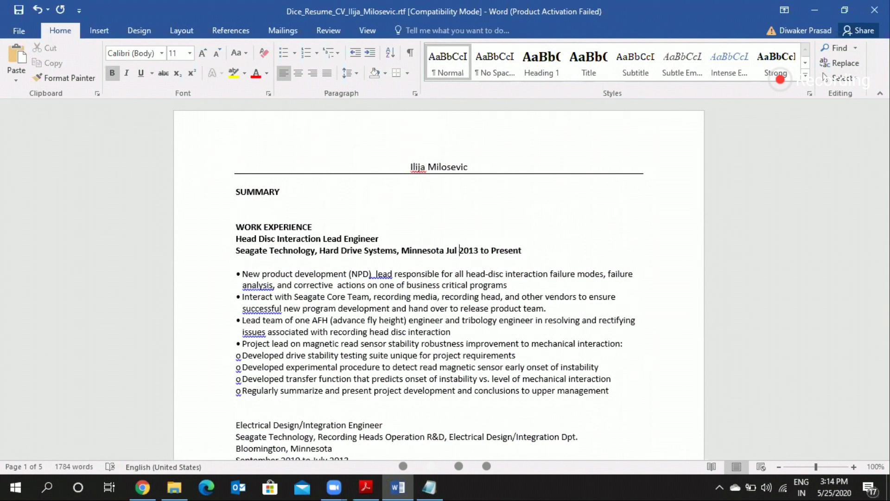
Step: Push the first job's date range across to the right margin of the company line using tab spacing
{"action": "key", "text": "Left"}
{"action": "key", "text": "Tab"}
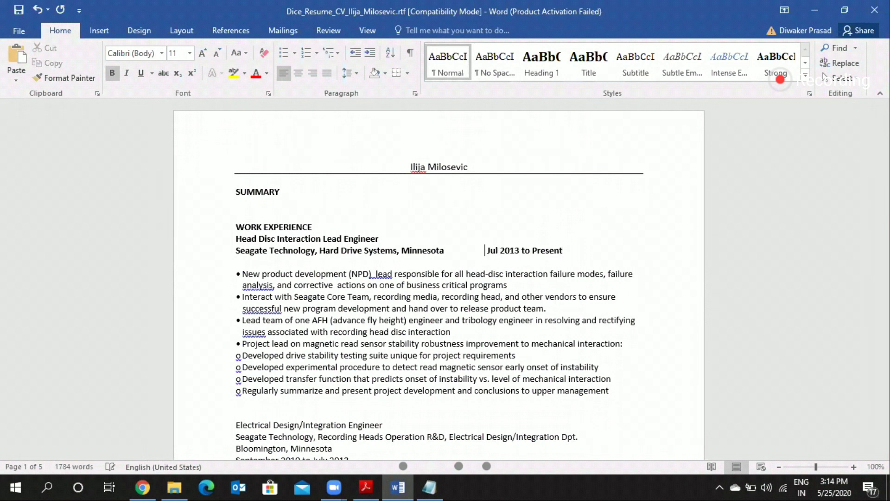
{"action": "key", "text": "Tab"}
{"action": "key", "text": "Tab"}
{"action": "key", "text": "BackSpace"}
{"action": "key", "text": "BackSpace"}
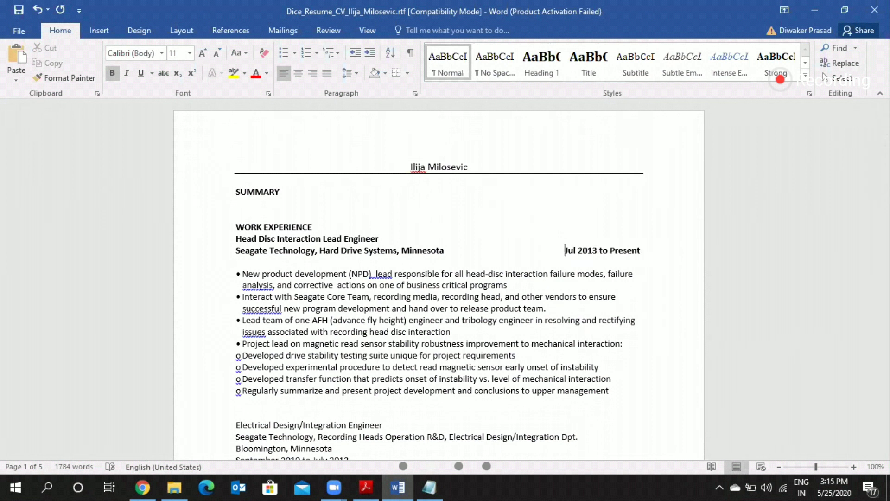
{"action": "key", "text": "BackSpace"}
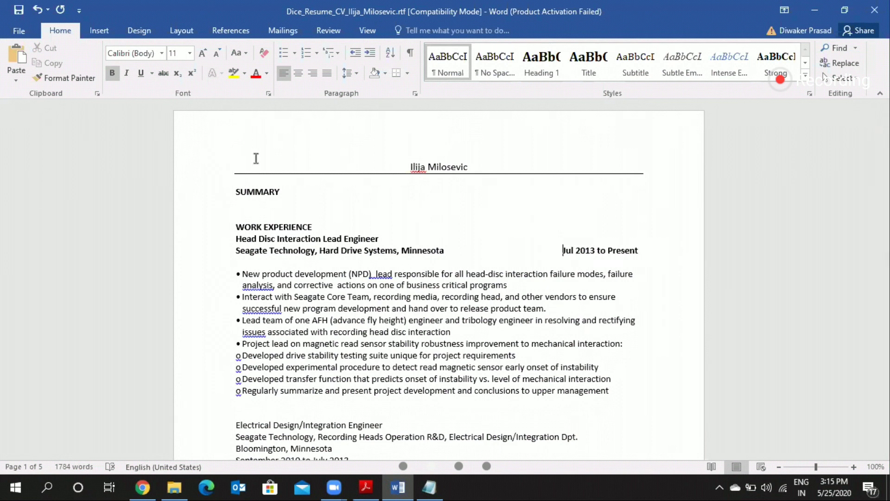
Step: Apply the Narrow page margins of 0.5" on all sides
{"action": "left_click", "coordinate": [181, 40]}
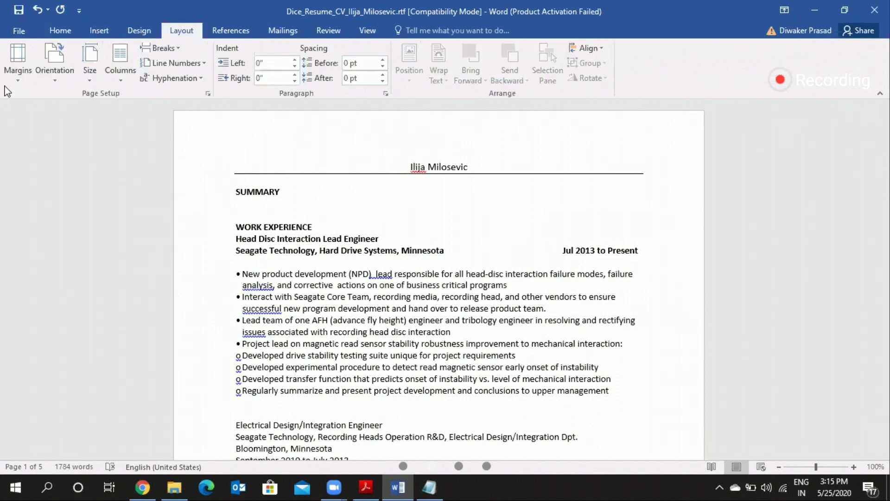
{"action": "left_click", "coordinate": [23, 69]}
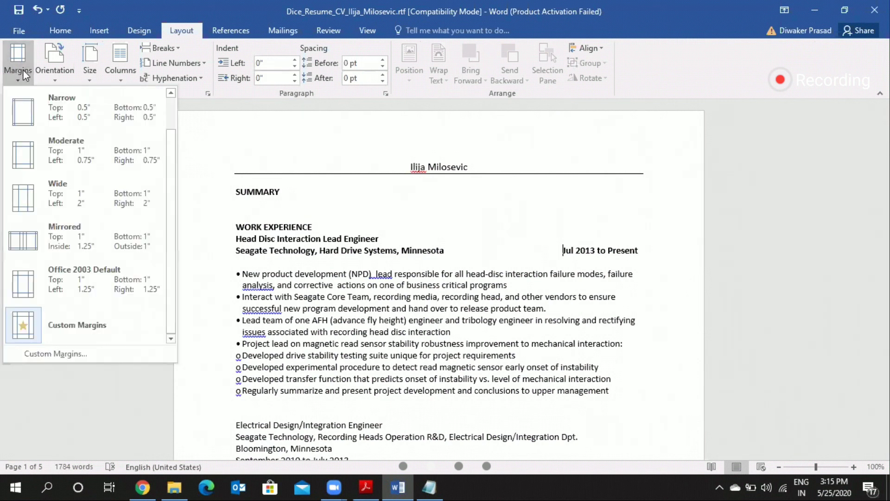
{"action": "left_click", "coordinate": [44, 118]}
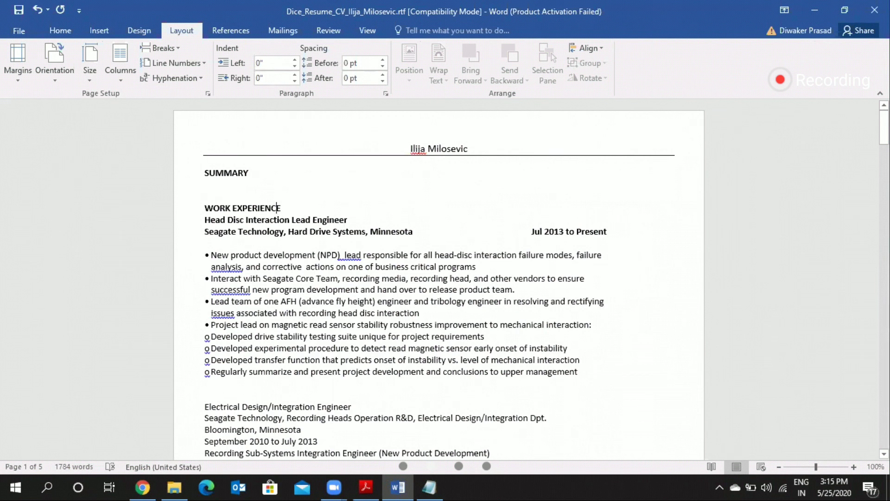
Step: Shift the first job's date range further across to the new right margin
{"action": "left_click", "coordinate": [530, 231]}
{"action": "key", "text": "Tab"}
{"action": "key", "text": "Tab"}
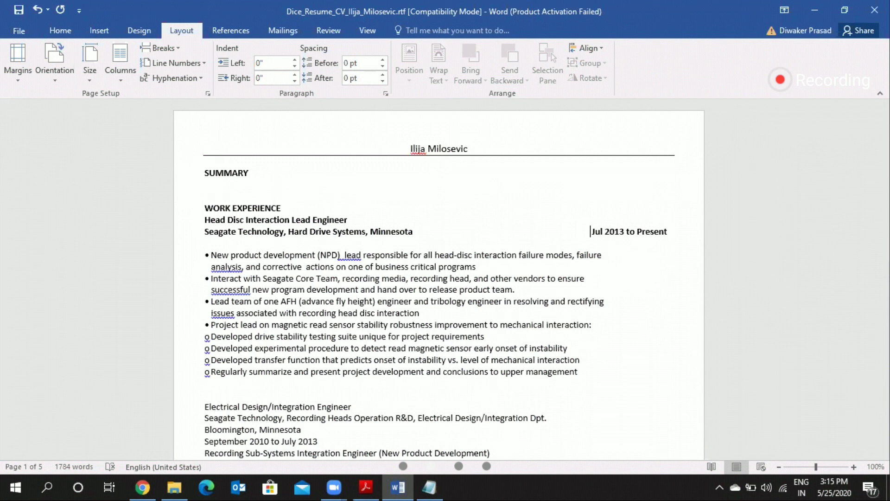
{"action": "key", "text": "BackSpace"}
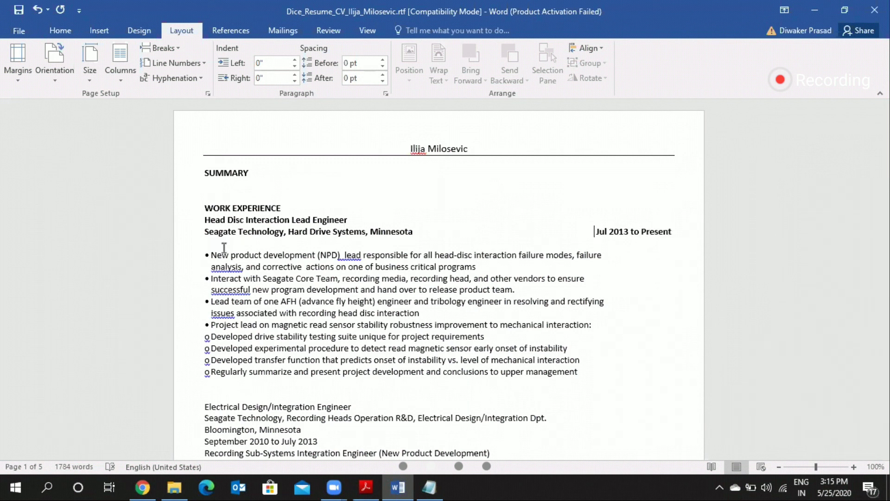
Step: Remove the bullet from the "New product development" line and the blank line between it and the company line
{"action": "key", "text": "BackSpace"}
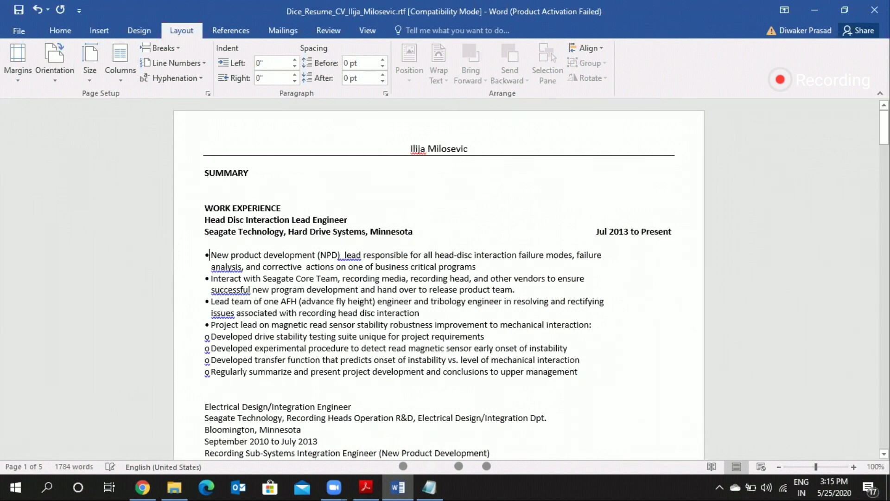
{"action": "key", "text": "BackSpace"}
{"action": "key", "text": "BackSpace"}
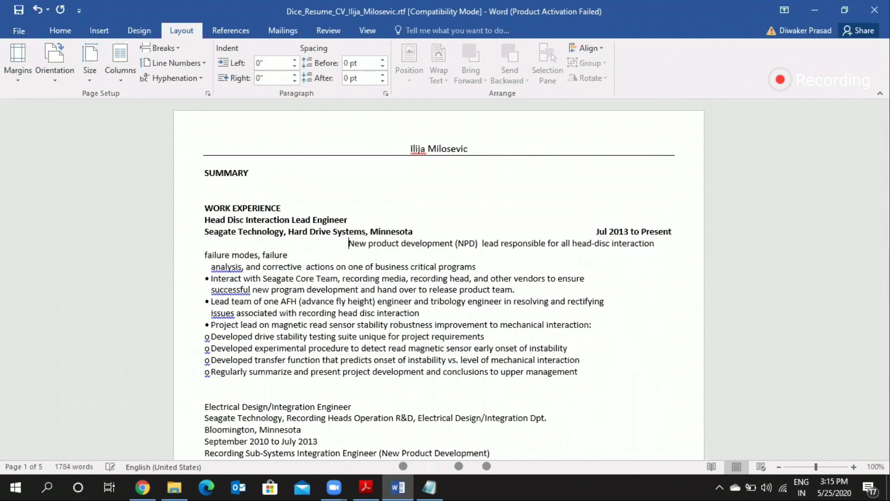
{"action": "key", "text": "BackSpace"}
Step: Remove the bullets from the "Interact with", "Lead team" and "Project lead" lines and reduce the indent before "successful"
{"action": "key", "text": "BackSpace"}
{"action": "key", "text": "BackSpace"}
{"action": "key", "text": "BackSpace"}
{"action": "left_click", "coordinate": [211, 266]}
{"action": "key", "text": "BackSpace"}
{"action": "key", "text": "BackSpace"}
{"action": "left_click", "coordinate": [205, 279]}
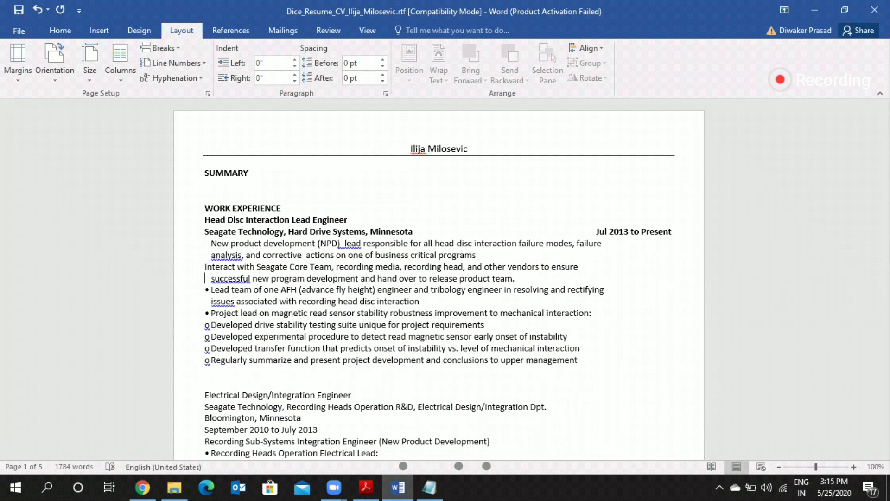
{"action": "key", "text": "BackSpace"}
{"action": "key", "text": "BackSpace"}
{"action": "left_click", "coordinate": [209, 290]}
{"action": "key", "text": "BackSpace"}
{"action": "left_click", "coordinate": [211, 313]}
{"action": "key", "text": "BackSpace"}
Step: Remove the "o" markers from the first job's four sub-items, from "Developed drive stability" to "Regularly summarize"
{"action": "left_click", "coordinate": [211, 325]}
{"action": "key", "text": "BackSpace"}
{"action": "key", "text": "BackSpace"}
{"action": "key", "text": "Down"}
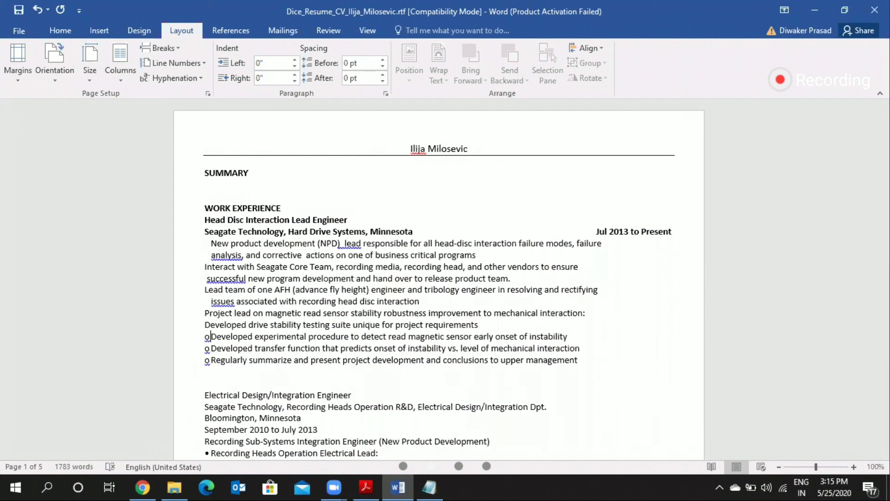
{"action": "key", "text": "Delete"}
{"action": "key", "text": "Delete"}
{"action": "key", "text": "Down"}
{"action": "key", "text": "Delete"}
{"action": "key", "text": "Delete"}
{"action": "key", "text": "Down"}
{"action": "key", "text": "BackSpace"}
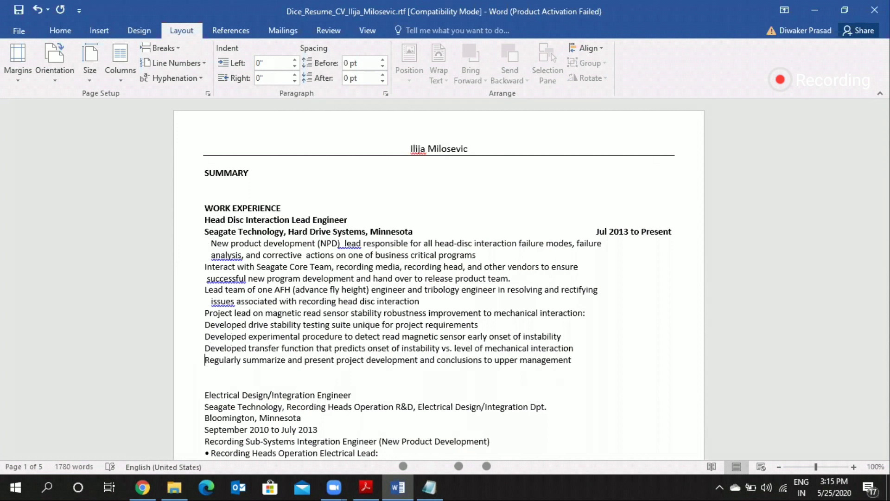
Step: Remove the leading spaces from both lines of the "New product development" item so they align with the left margin
{"action": "left_click", "coordinate": [211, 242]}
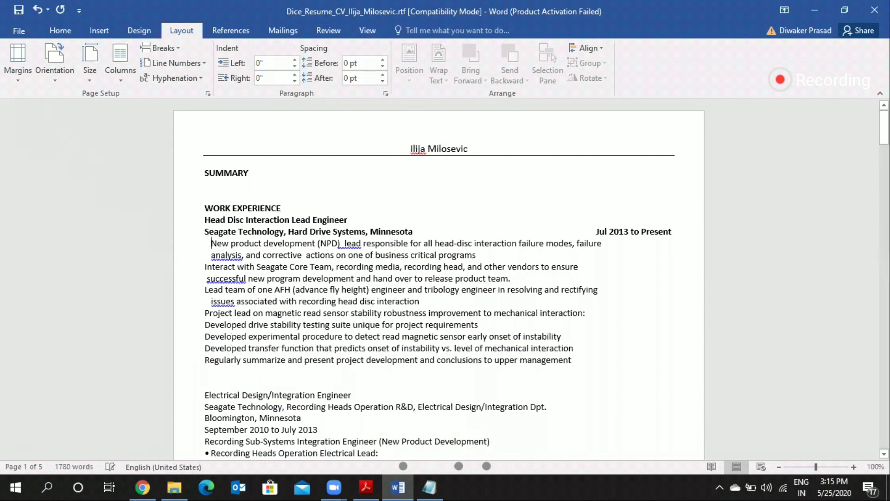
{"action": "key", "text": "BackSpace"}
{"action": "key", "text": "Return"}
{"action": "key", "text": "Down"}
{"action": "key", "text": "Right"}
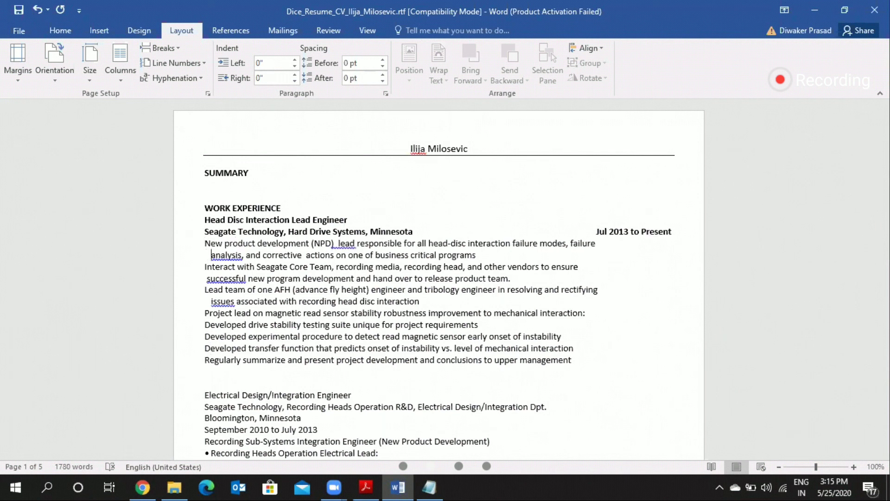
{"action": "key", "text": "BackSpace"}
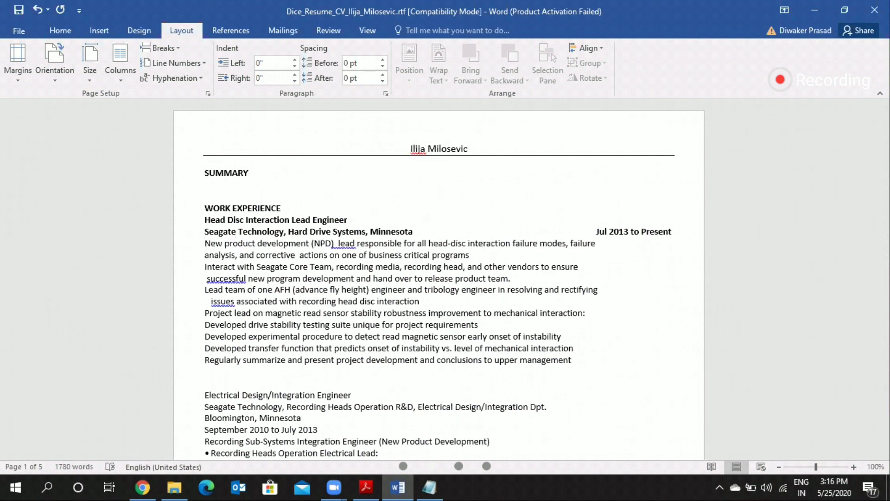
Step: Remove the leading spaces before the "successful" and "issues" continuation lines so both start at the left margin
{"action": "key", "text": "Down"}
{"action": "key", "text": "Down"}
{"action": "key", "text": "BackSpace"}
{"action": "key", "text": "Down"}
{"action": "key", "text": "Down"}
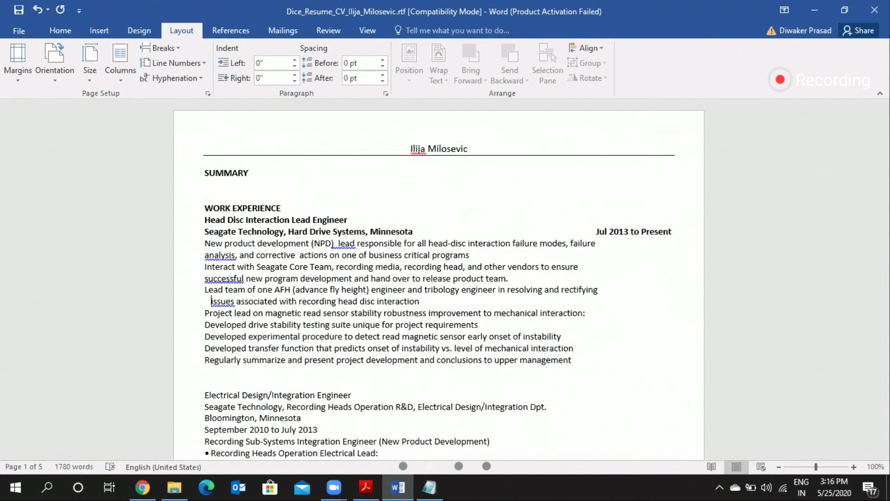
{"action": "key", "text": "BackSpace"}
{"action": "key", "text": "BackSpace"}
{"action": "key", "text": "Down"}
{"action": "key", "text": "Down"}
{"action": "key", "text": "Down"}
{"action": "key", "text": "Down"}
{"action": "key", "text": "Down"}
Step: Format all responsibility lines of the first job, from "New product development" to "Regularly summarize", as a bulleted list
{"action": "left_click", "coordinate": [204, 242]}
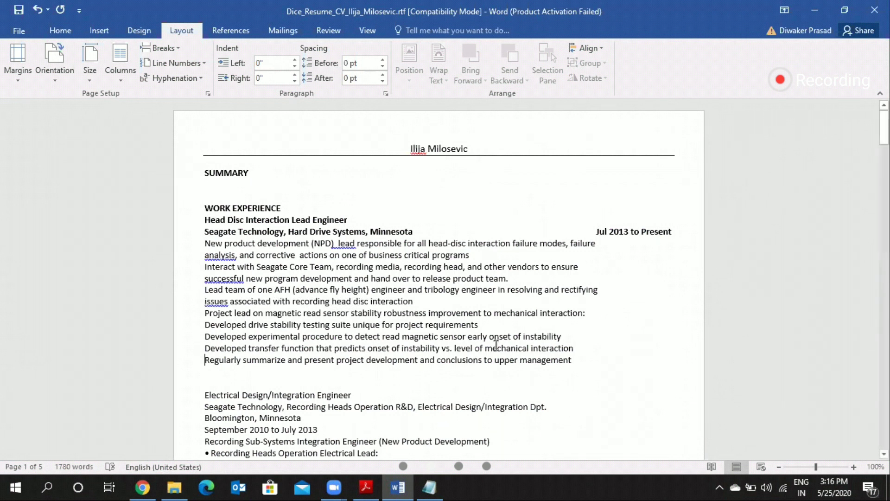
{"action": "left_click", "coordinate": [578, 366], "text": "shift"}
{"action": "key", "text": "shift+Down"}
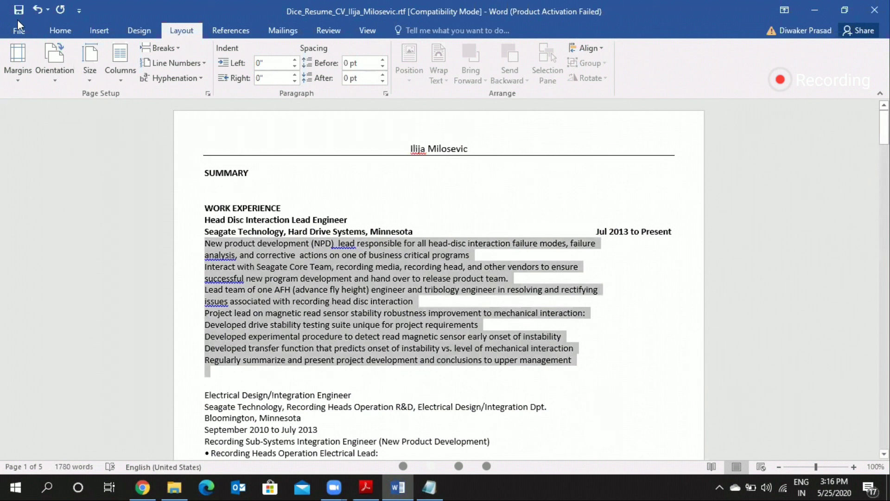
{"action": "left_click", "coordinate": [48, 31]}
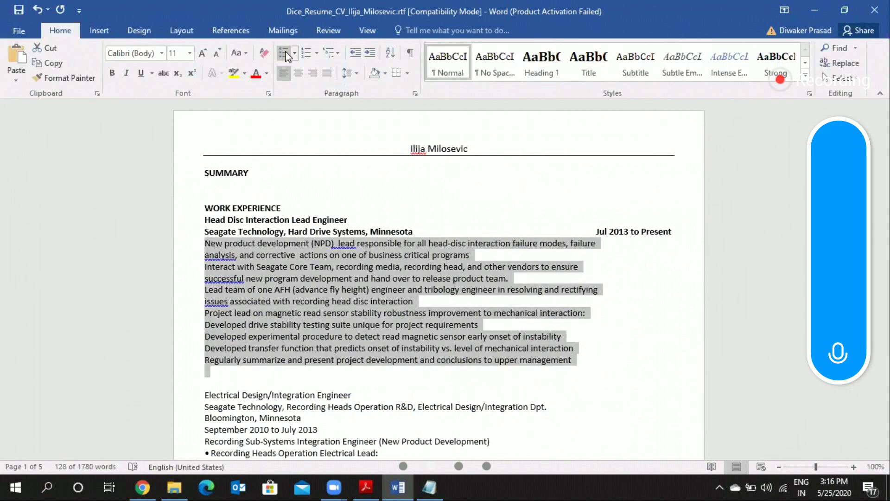
{"action": "left_click", "coordinate": [283, 52]}
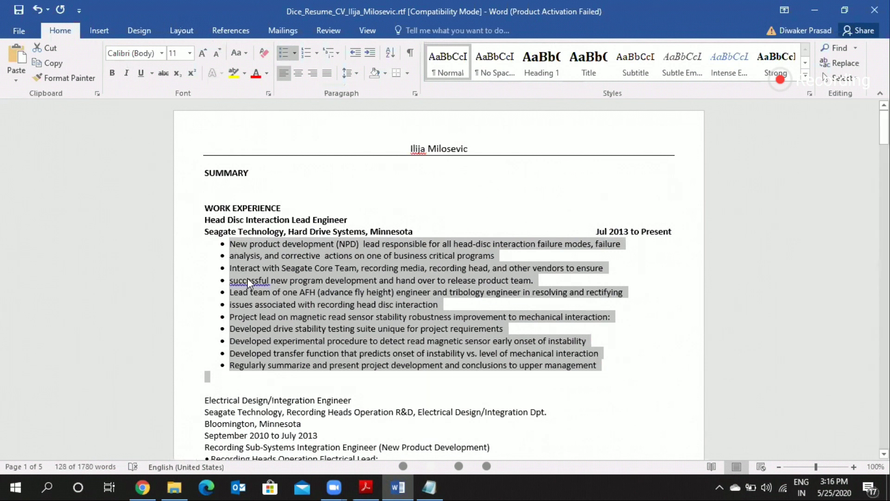
Step: Accept the grammar suggestion that capitalizes "Successful" in the fourth bullet
{"action": "left_click", "coordinate": [247, 279]}
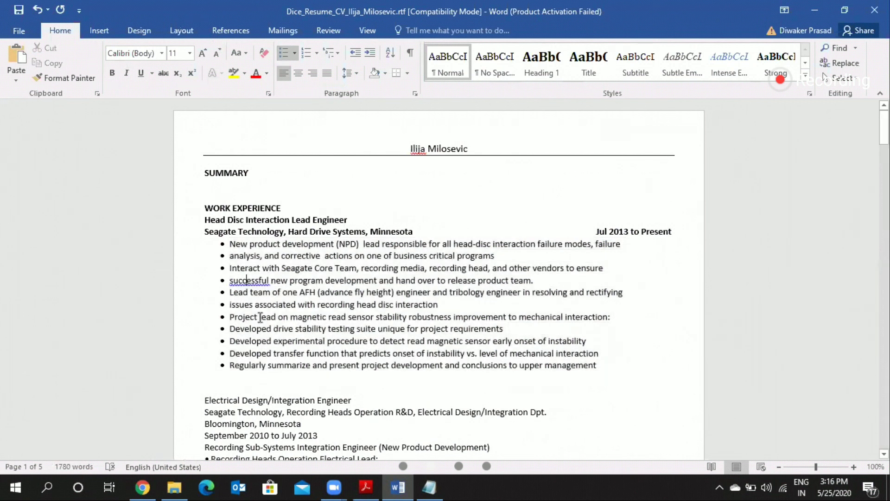
{"action": "right_click", "coordinate": [248, 279]}
{"action": "key", "text": "Escape"}
{"action": "right_click", "coordinate": [258, 281]}
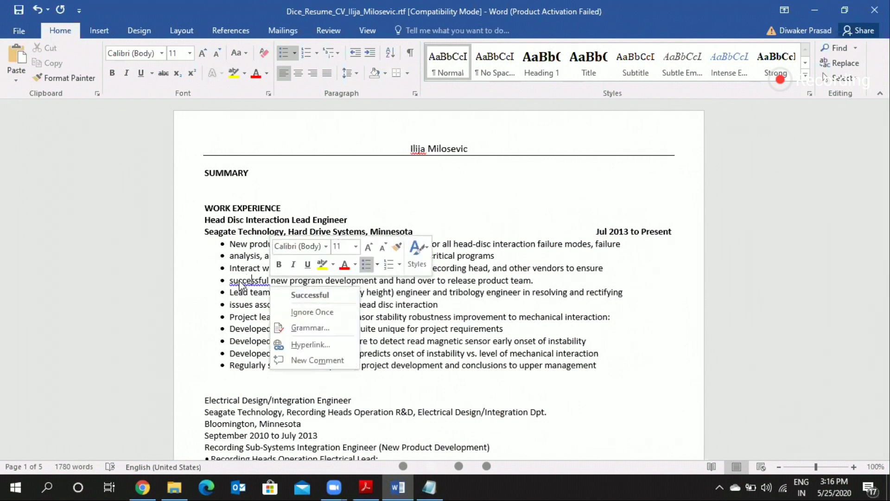
{"action": "left_click", "coordinate": [305, 295]}
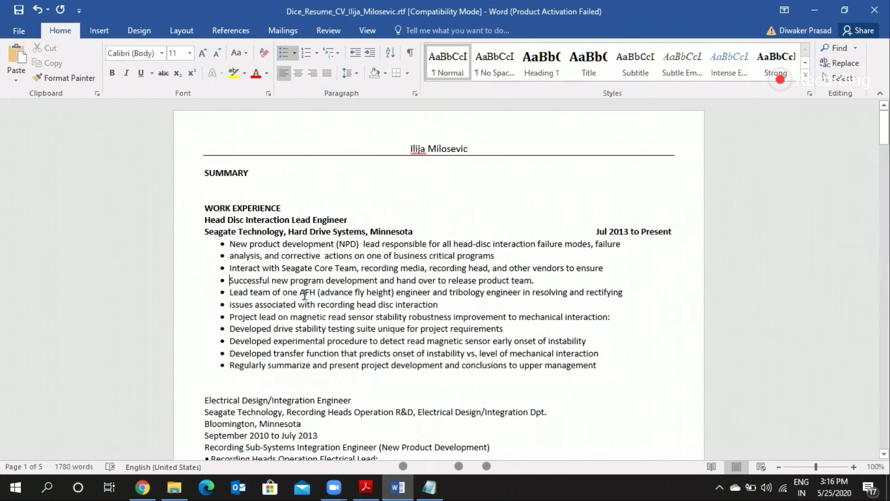
Step: Insert a blank line between the "WORK EXPERIENCE" heading and the "Head Disc Interaction Lead Engineer" title
{"action": "scroll", "coordinate": [275, 170], "scroll_direction": "down", "scroll_amount": 2}
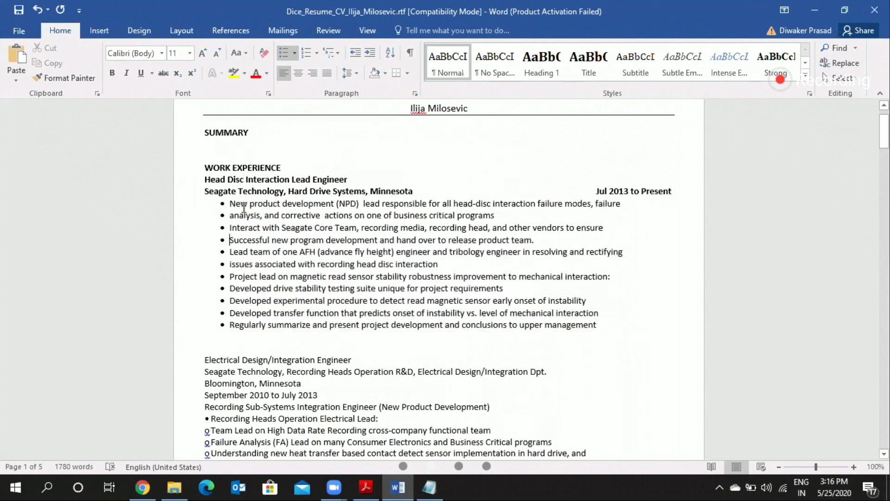
{"action": "left_click", "coordinate": [205, 179]}
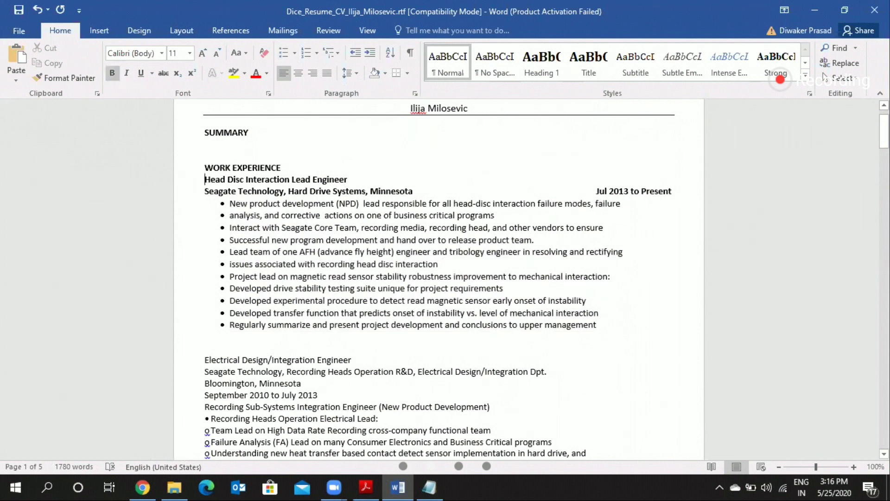
{"action": "key", "text": "Return"}
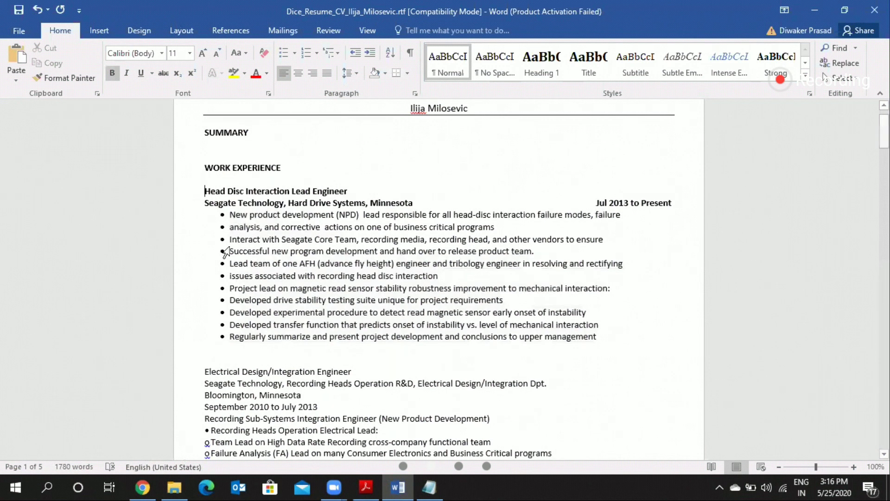
Step: Delete the extra blank line above "Electrical Design/Integration Engineer" and bold that job's title, company, location and date lines
{"action": "scroll", "coordinate": [226, 253], "scroll_direction": "down", "scroll_amount": 3}
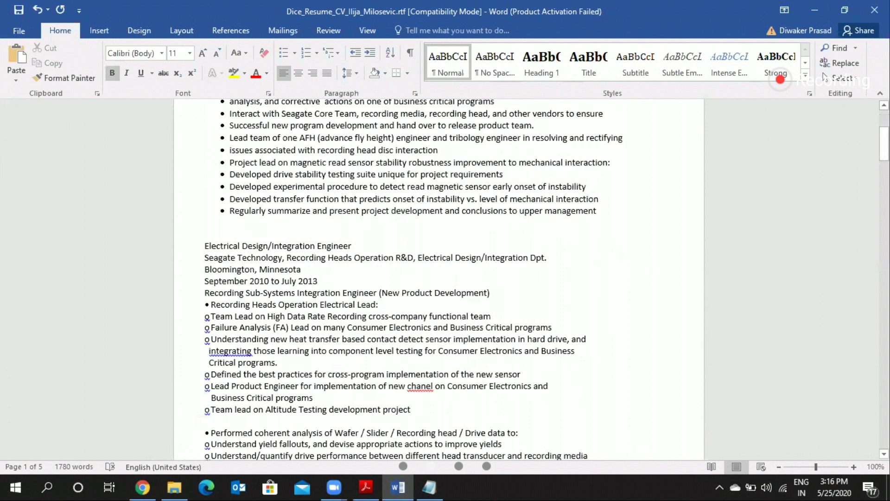
{"action": "key", "text": "BackSpace"}
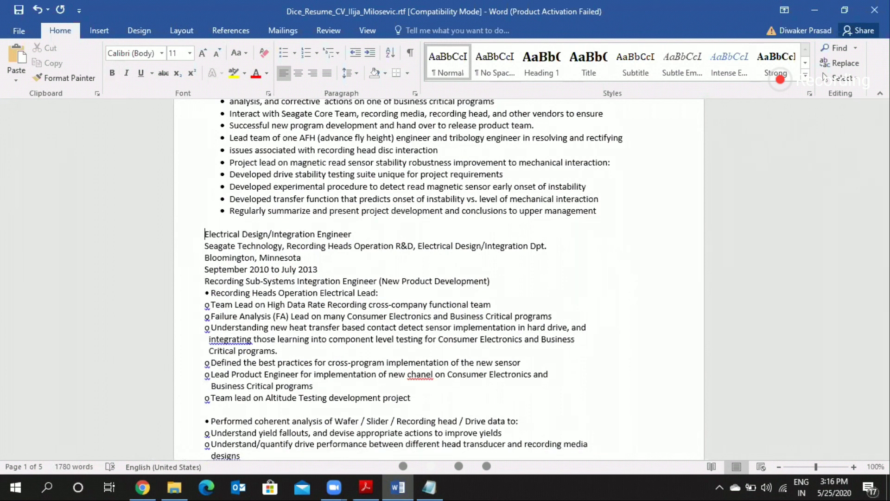
{"action": "key", "text": "Down"}
{"action": "key", "text": "shift+Down"}
{"action": "key", "text": "shift+Down"}
{"action": "key", "text": "shift+Down"}
{"action": "key", "text": "shift+Down"}
{"action": "key", "text": "ctrl+b"}
{"action": "key", "text": "Up"}
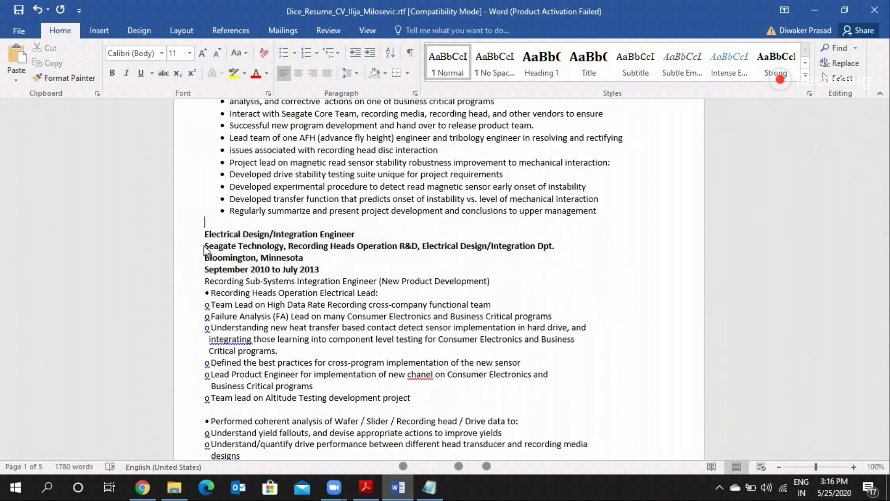
Step: Join the second job's dates onto the "Bloomington, Minnesota" line, separated from the location by tabs
{"action": "left_click", "coordinate": [206, 249]}
{"action": "key", "text": "Down"}
{"action": "key", "text": "End"}
{"action": "key", "text": "Down"}
{"action": "key", "text": "BackSpace"}
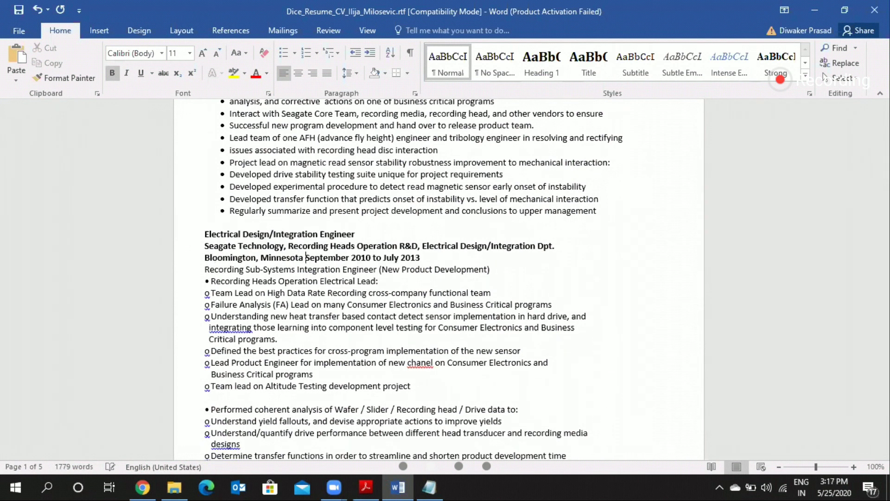
{"action": "key", "text": "Tab"}
{"action": "key", "text": "Tab"}
{"action": "key", "text": "Tab"}
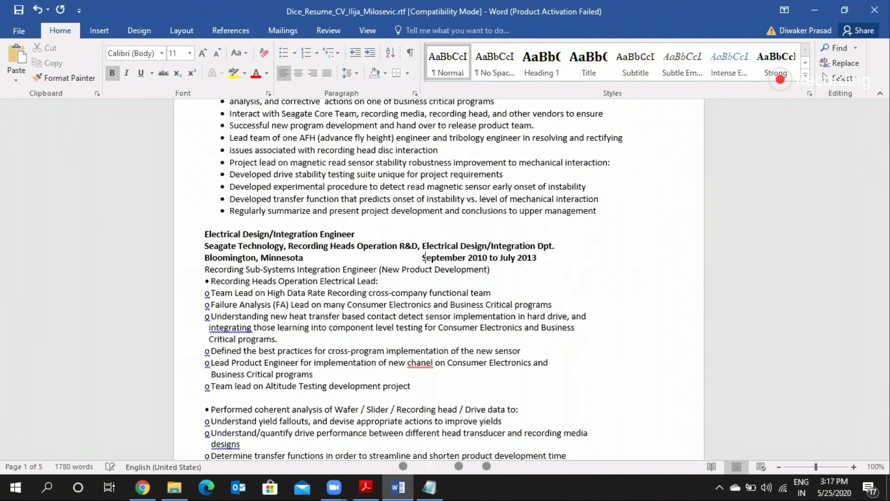
Step: Abbreviate the second job's dates to "Sep 2010 to Jul 2013" and space them over to the right margin
{"action": "key", "text": "Right"}
{"action": "key", "text": "Right"}
{"action": "key", "text": "Right"}
{"action": "key", "text": "Right"}
{"action": "key", "text": "Right"}
{"action": "key", "text": "Right"}
{"action": "key", "text": "Right"}
{"action": "key", "text": "Right"}
{"action": "key", "text": "Right"}
{"action": "key", "text": "Right"}
{"action": "key", "text": "Right"}
{"action": "key", "text": "Left"}
{"action": "key", "text": "Left"}
{"action": "key", "text": "BackSpace"}
{"action": "key", "text": "BackSpace"}
{"action": "key", "text": "BackSpace"}
{"action": "key", "text": "BackSpace"}
{"action": "key", "text": "BackSpace"}
{"action": "key", "text": "BackSpace"}
{"action": "left_click", "coordinate": [483, 257]}
{"action": "key", "text": "BackSpace"}
{"action": "key", "text": "Delete"}
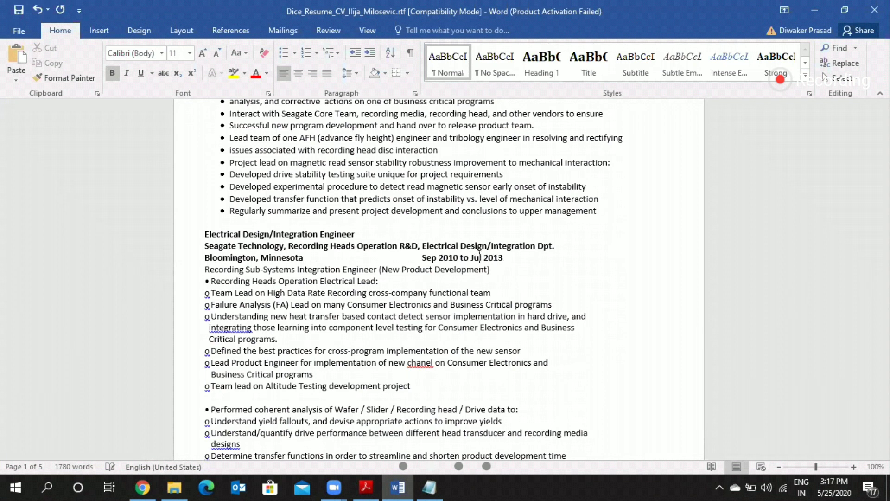
{"action": "type", "text": "l"}
{"action": "left_click", "coordinate": [423, 258]}
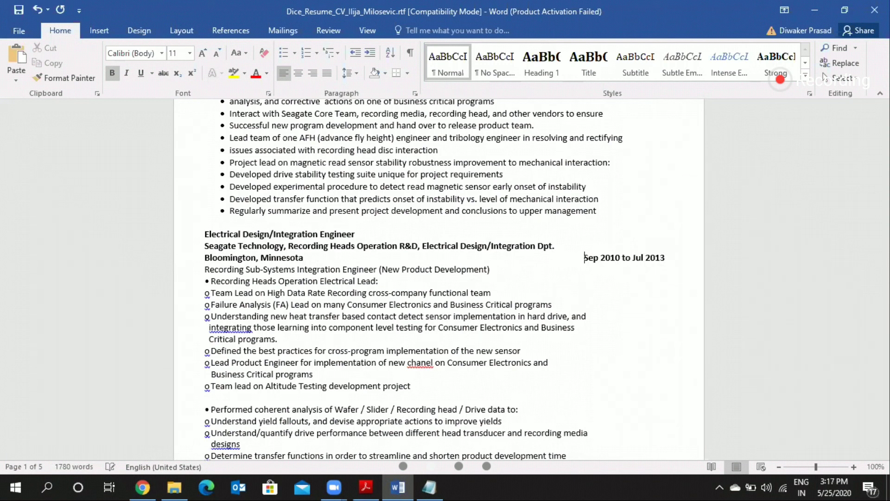
{"action": "key", "text": "BackSpace"}
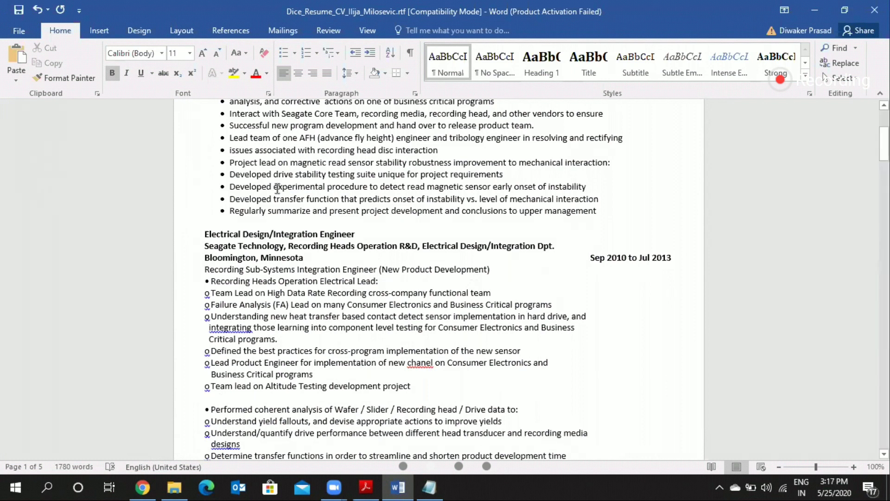
Step: Remove the bullet from the "issues associated" line and reduce its indent to align with the "Lead team" bullet text
{"action": "scroll", "coordinate": [277, 188], "scroll_direction": "up", "scroll_amount": 2}
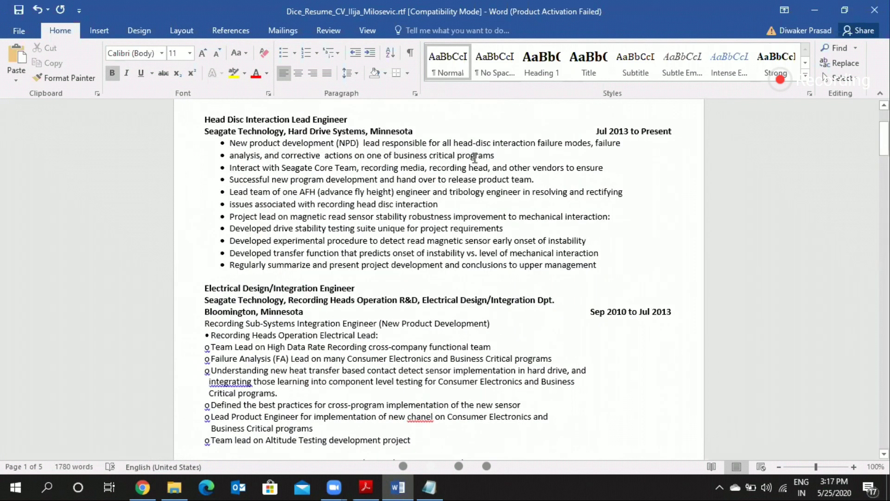
{"action": "left_click", "coordinate": [507, 155]}
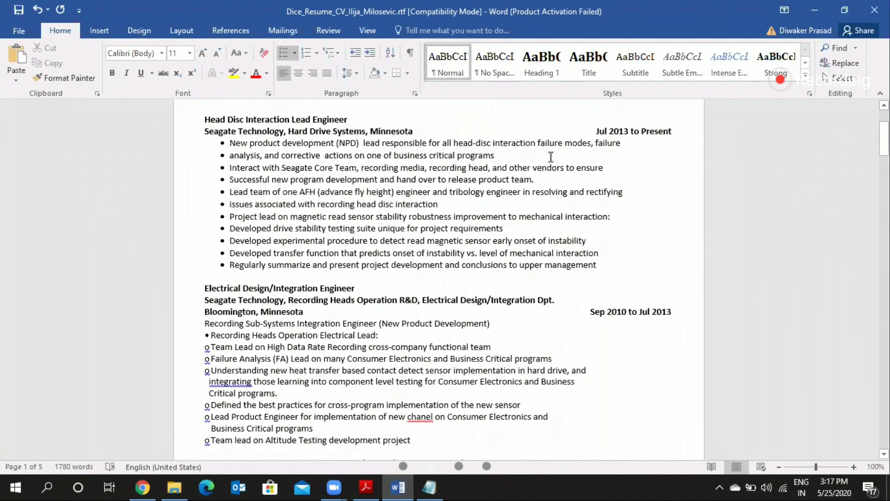
{"action": "left_click", "coordinate": [625, 207]}
{"action": "left_click", "coordinate": [628, 191]}
{"action": "left_click", "coordinate": [231, 204]}
{"action": "key", "text": "BackSpace"}
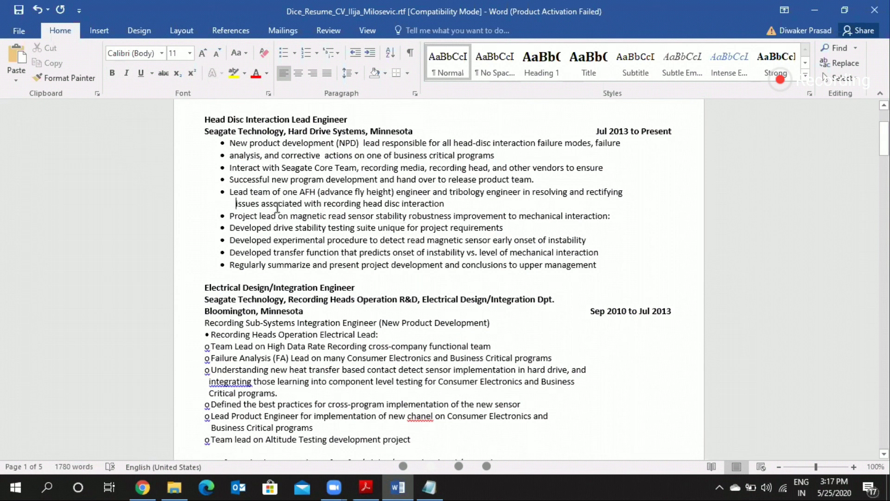
{"action": "key", "text": "BackSpace"}
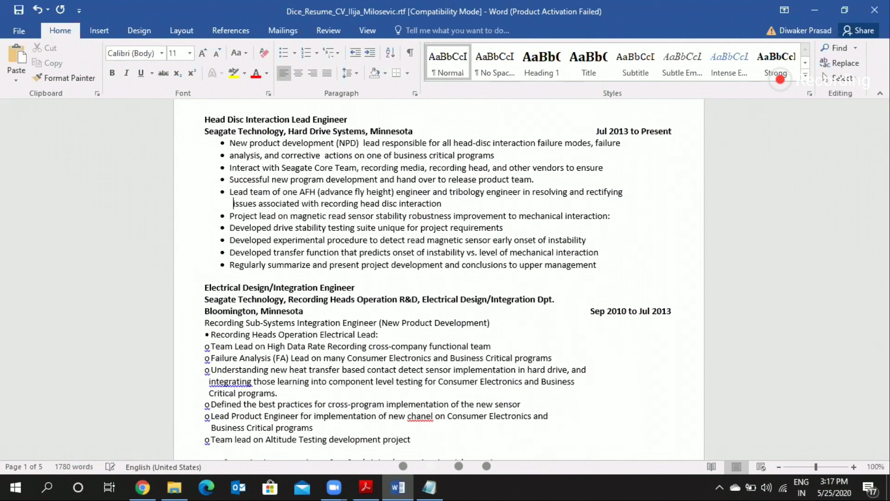
{"action": "key", "text": "BackSpace"}
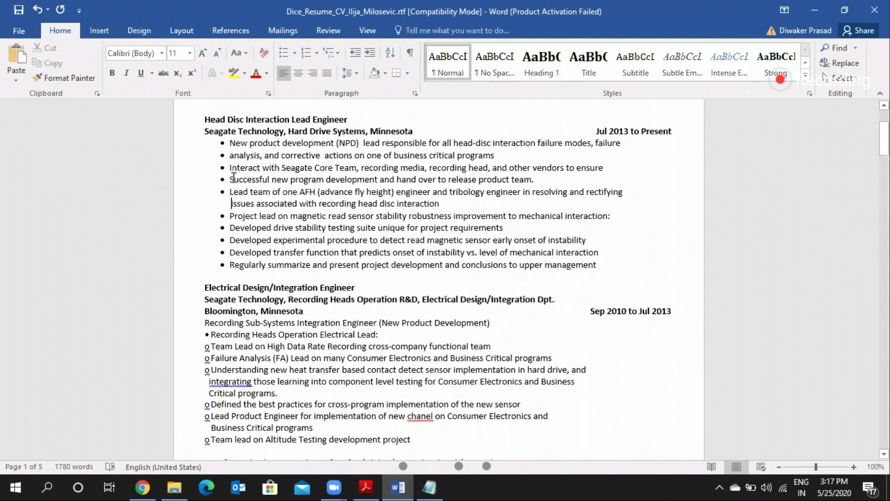
Step: Remove the markers from the second job's "Recording Heads Operation", "Team Lead on High Data Rate" and "Failure Analysis" lines
{"action": "scroll", "coordinate": [234, 178], "scroll_direction": "down", "scroll_amount": 3}
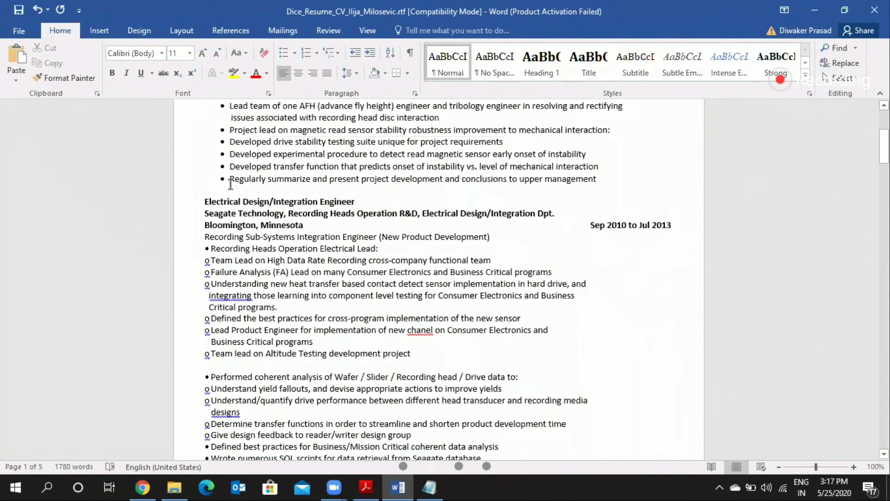
{"action": "left_click", "coordinate": [211, 248]}
{"action": "key", "text": "BackSpace"}
{"action": "key", "text": "Down"}
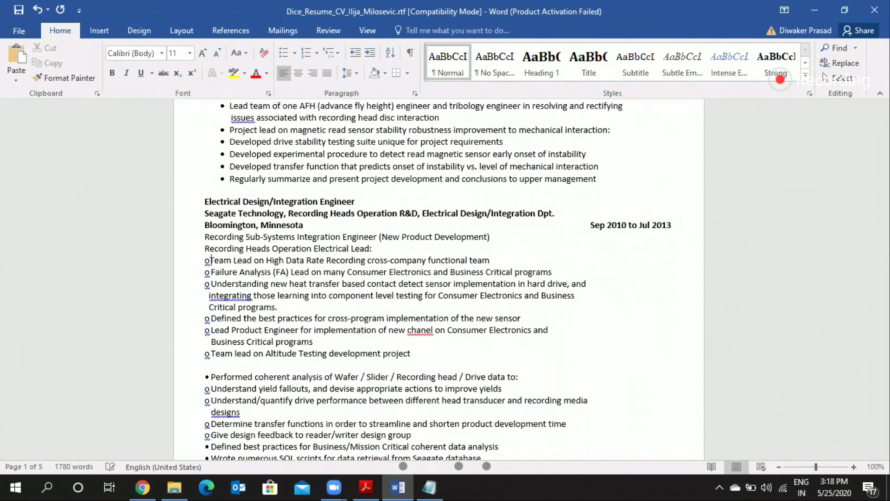
{"action": "key", "text": "BackSpace"}
{"action": "key", "text": "Down"}
{"action": "key", "text": "BackSpace"}
Step: Remove the "o" markers from the "Understanding new heat transfer", "Defined the best practices" and "Lead Product Engineer" lines
{"action": "key", "text": "Down"}
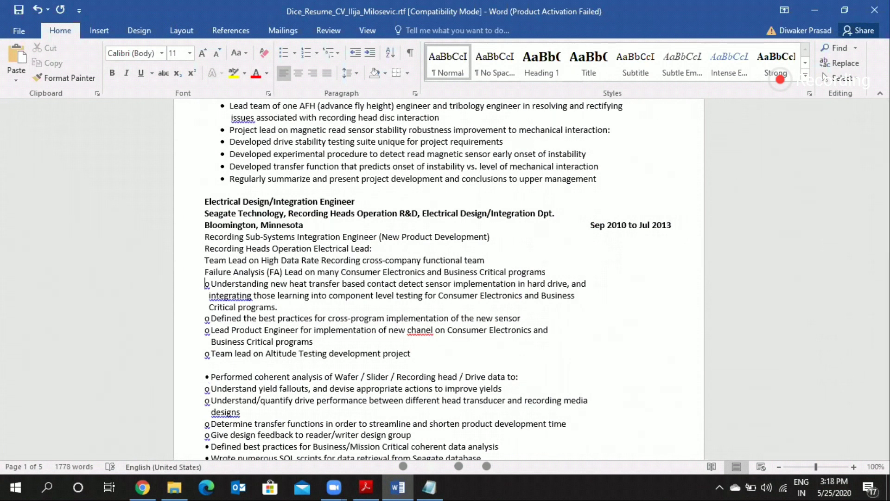
{"action": "key", "text": "Delete"}
{"action": "key", "text": "Down"}
{"action": "key", "text": "Down"}
{"action": "key", "text": "Down"}
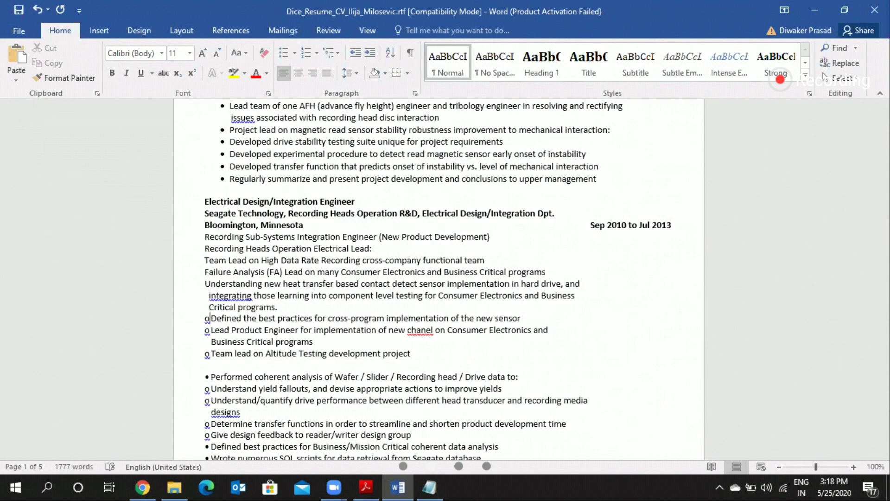
{"action": "key", "text": "BackSpace"}
{"action": "key", "text": "Down"}
{"action": "key", "text": "Delete"}
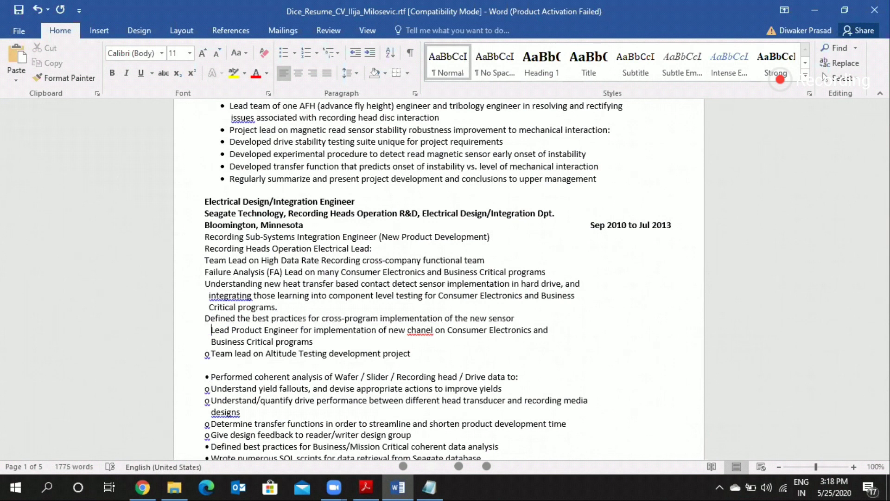
{"action": "key", "text": "Delete"}
Step: Remove the markers from the "Team lead on Altitude Testing", "Performed coherent analysis", "Understand yield fallouts" and "Understand/quantify" lines
{"action": "left_click", "coordinate": [206, 354]}
{"action": "key", "text": "Delete"}
{"action": "key", "text": "Delete"}
{"action": "left_click", "coordinate": [210, 377]}
{"action": "key", "text": "BackSpace"}
{"action": "left_click", "coordinate": [211, 389]}
{"action": "key", "text": "BackSpace"}
{"action": "key", "text": "BackSpace"}
{"action": "left_click", "coordinate": [210, 400]}
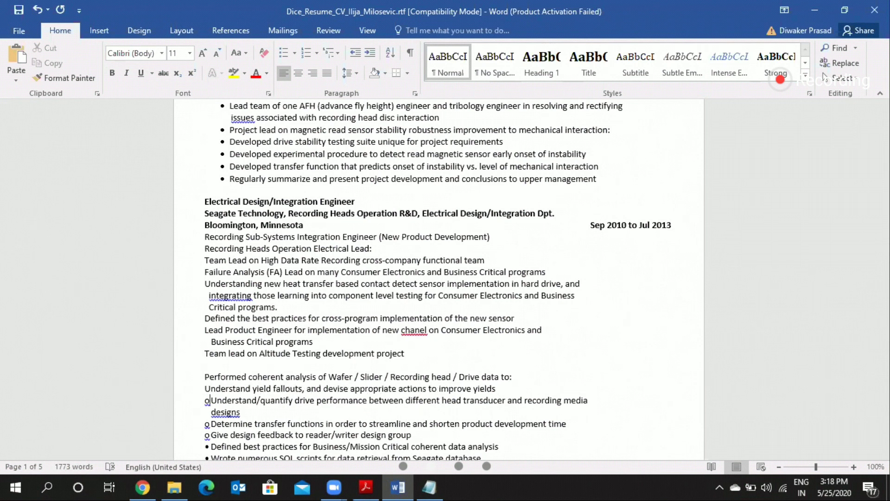
{"action": "key", "text": "BackSpace"}
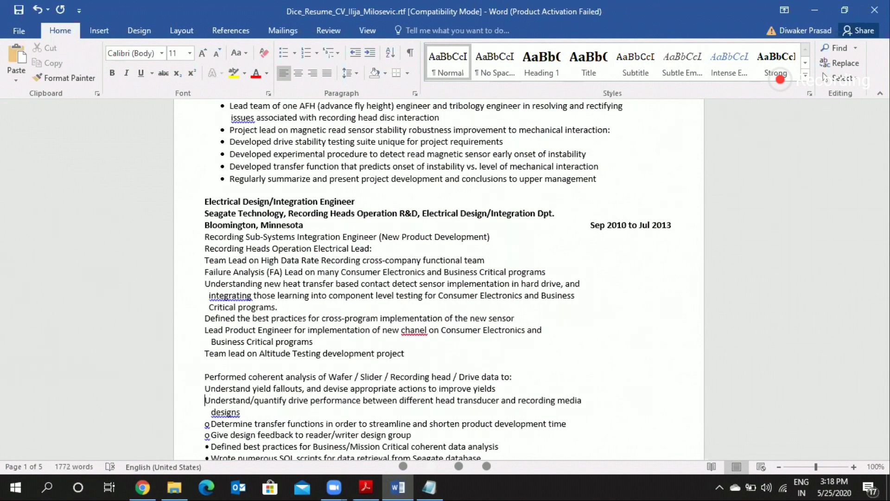
Step: Remove the "o" markers from the "Determine transfer functions" and "Give design feedback" lines
{"action": "scroll", "coordinate": [439, 280], "scroll_direction": "down", "scroll_amount": 1}
{"action": "left_click", "coordinate": [206, 385]}
{"action": "key", "text": "Delete"}
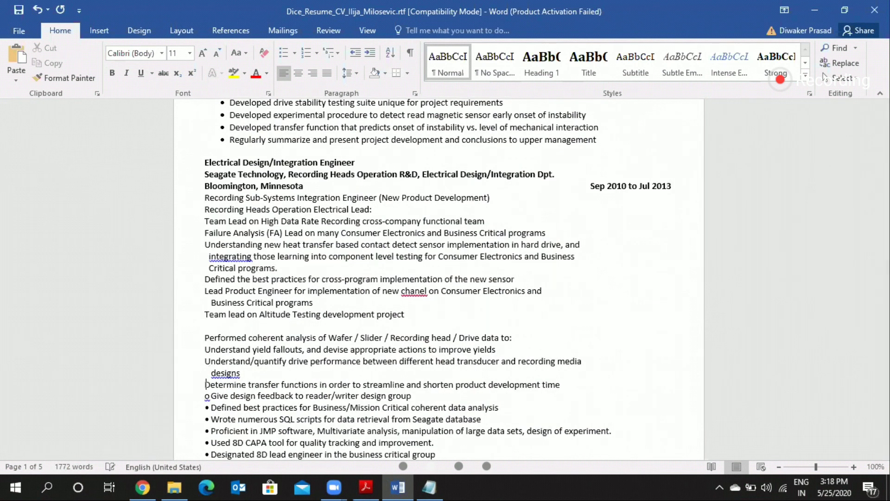
{"action": "key", "text": "Down"}
{"action": "key", "text": "Delete"}
Step: Remove the bullets from the "Defined best practices for Business/Mission Critical" and "Wrote numerous SQL scripts" lines
{"action": "key", "text": "Delete"}
{"action": "key", "text": "Down"}
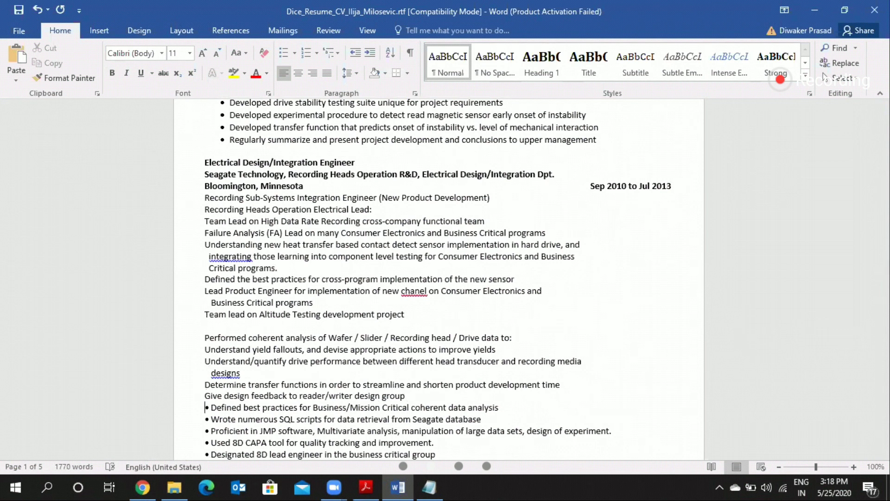
{"action": "key", "text": "Delete"}
{"action": "key", "text": "Delete"}
{"action": "key", "text": "Down"}
{"action": "key", "text": "Delete"}
{"action": "key", "text": "Delete"}
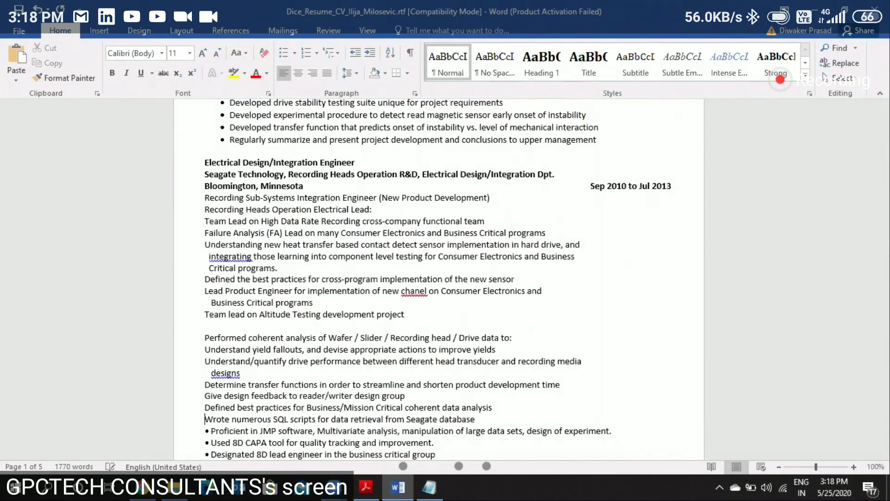
{"action": "scroll", "coordinate": [439, 279], "scroll_direction": "down", "scroll_amount": 6}
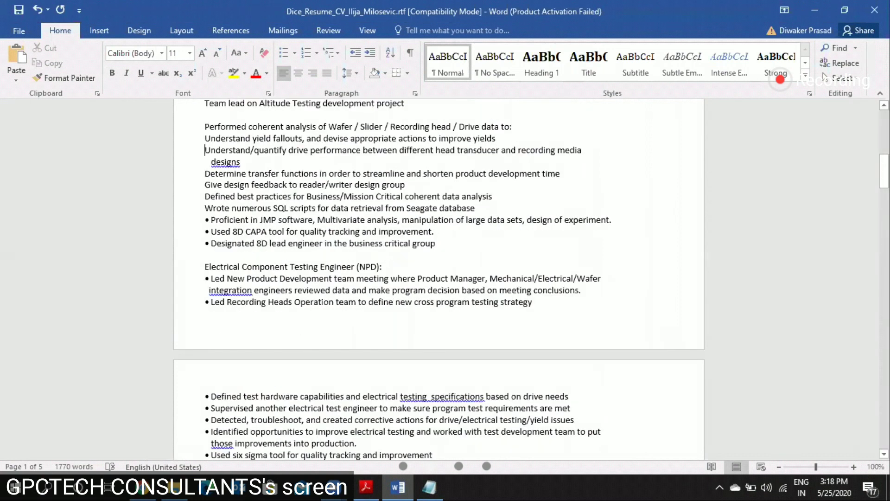
Step: Remove the bullets from the "Proficient in JMP software", "Used 8D CAPA tool" and "Designated 8D lead engineer" lines
{"action": "key", "text": "Down"}
{"action": "key", "text": "Delete"}
{"action": "key", "text": "Delete"}
{"action": "key", "text": "Down"}
{"action": "key", "text": "Delete"}
{"action": "key", "text": "Delete"}
{"action": "key", "text": "Down"}
{"action": "key", "text": "Delete"}
{"action": "key", "text": "Delete"}
{"action": "key", "text": "Down"}
{"action": "key", "text": "Down"}
{"action": "key", "text": "Down"}
Step: Apply uniform bullets to the Electrical Design/Integration Engineer responsibilities, from "Recording Sub-Systems Integration Engineer" through "Designated 8D lead engineer"
{"action": "scroll", "coordinate": [439, 279], "scroll_direction": "up", "scroll_amount": 1}
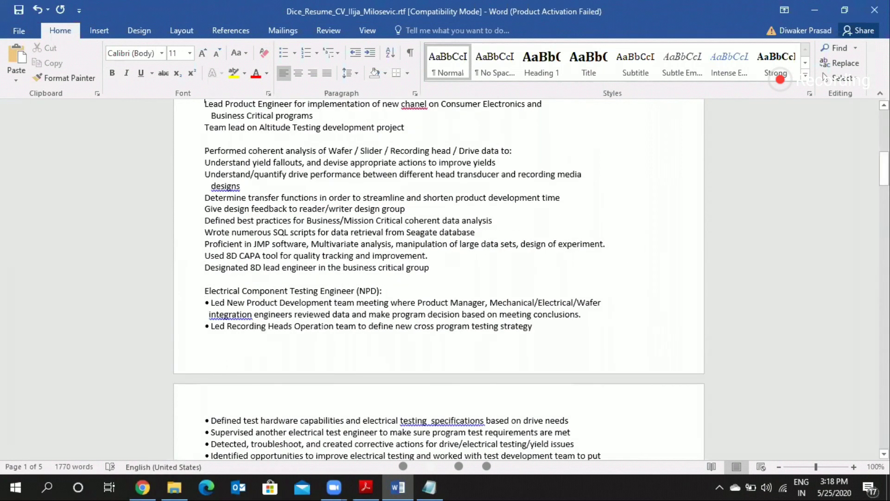
{"action": "scroll", "coordinate": [205, 267], "scroll_direction": "up", "scroll_amount": 7}
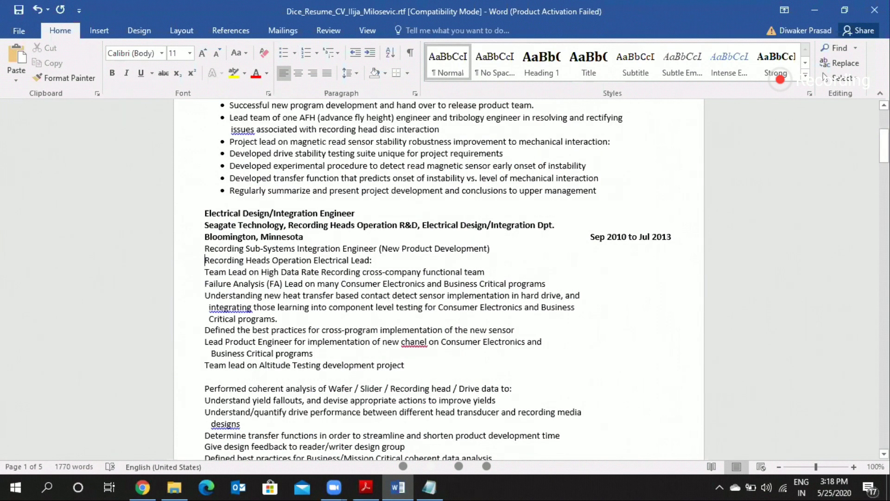
{"action": "triple_click", "coordinate": [209, 250]}
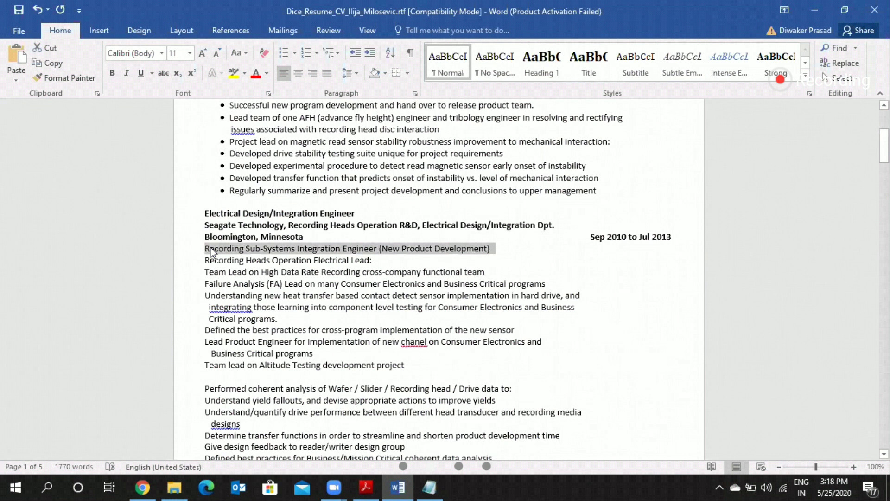
{"action": "key", "text": "shift+Down"}
{"action": "key", "text": "shift+Down"}
{"action": "key", "text": "shift+Down"}
{"action": "key", "text": "shift+Down"}
{"action": "key", "text": "shift+Down"}
{"action": "key", "text": "shift+Down"}
{"action": "key", "text": "shift+Down"}
{"action": "key", "text": "shift+Down"}
{"action": "key", "text": "shift+Down"}
{"action": "key", "text": "shift+Down"}
{"action": "key", "text": "shift+Down"}
{"action": "key", "text": "shift+Down"}
{"action": "key", "text": "shift+Down"}
{"action": "key", "text": "shift+Down"}
{"action": "key", "text": "shift+Down"}
{"action": "key", "text": "shift+Down"}
{"action": "key", "text": "shift+Down"}
{"action": "key", "text": "shift+Down"}
{"action": "key", "text": "shift+Down"}
{"action": "key", "text": "shift+Down"}
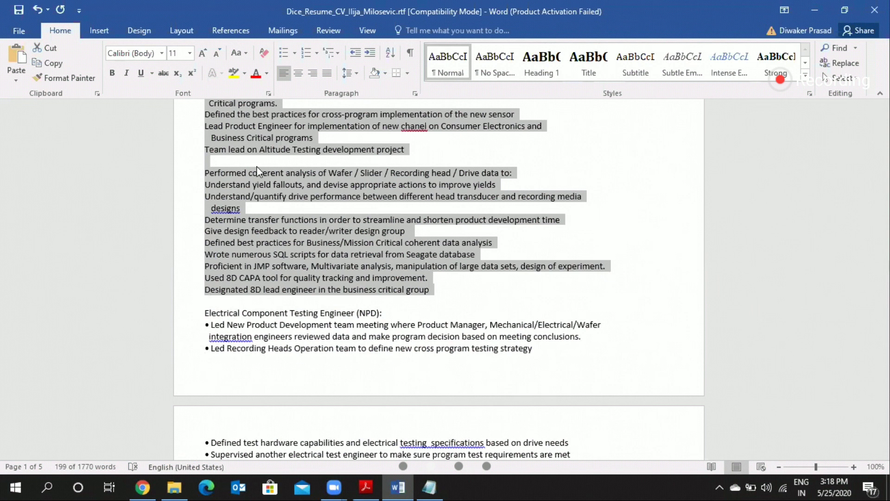
{"action": "left_click", "coordinate": [283, 54]}
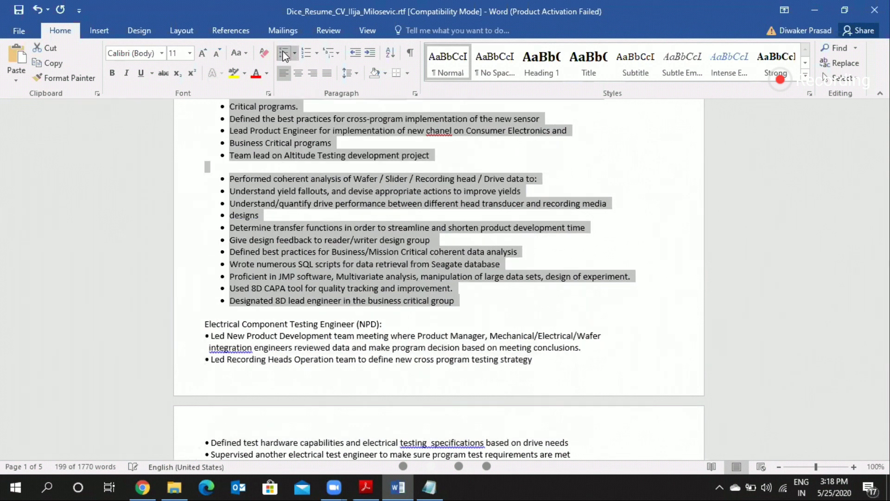
{"action": "scroll", "coordinate": [280, 184], "scroll_direction": "up", "scroll_amount": 5}
{"action": "left_click", "coordinate": [280, 183]}
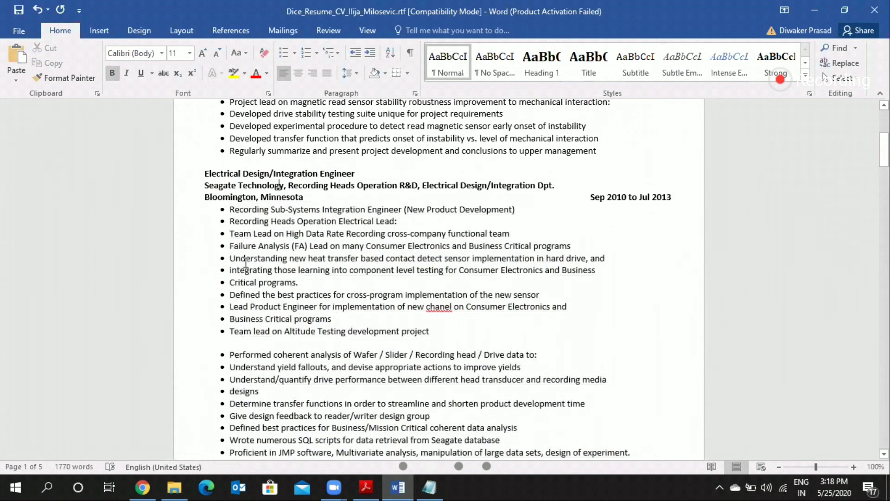
Step: Remove the bullet from the "Critical programs." continuation line
{"action": "scroll", "coordinate": [243, 296], "scroll_direction": "down", "scroll_amount": 1}
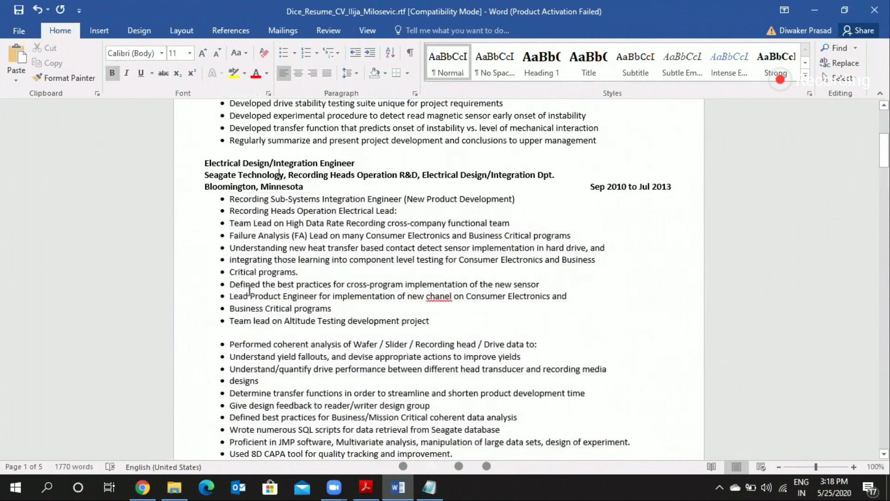
{"action": "left_click", "coordinate": [230, 273]}
{"action": "key", "text": "BackSpace"}
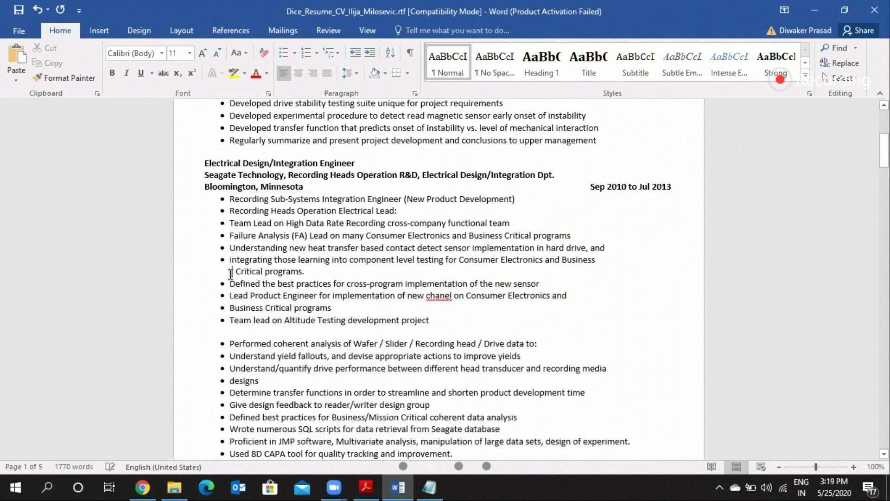
Step: Join "Business Critical programs" to the "Lead Product Engineer" bullet and "designs" to the "Understand/quantify drive performance" bullet
{"action": "key", "text": "Down"}
{"action": "key", "text": "Down"}
{"action": "key", "text": "Down"}
{"action": "key", "text": "Left"}
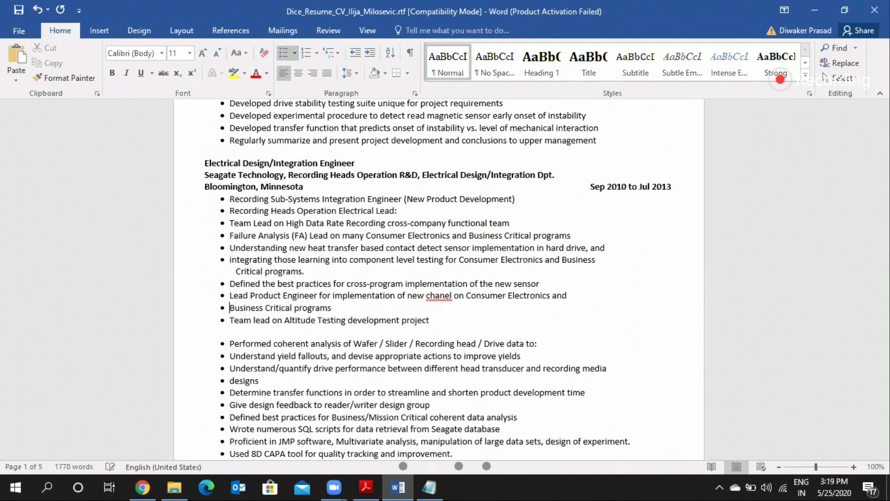
{"action": "key", "text": "BackSpace"}
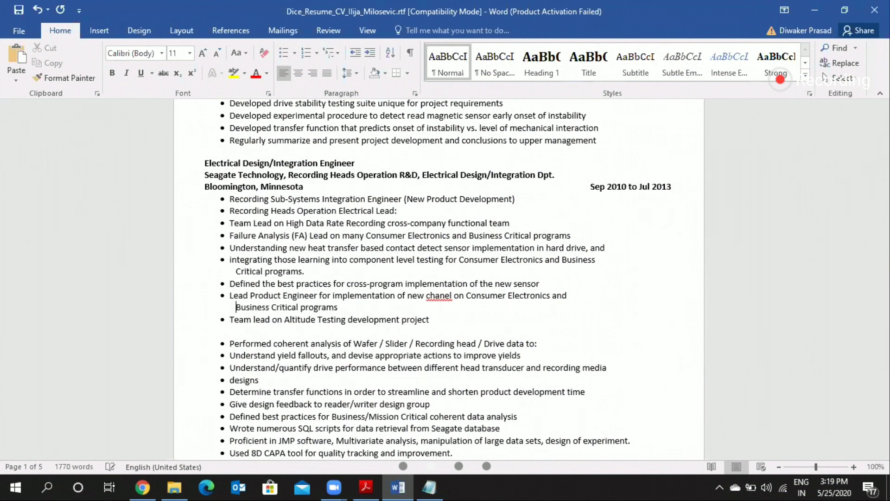
{"action": "key", "text": "BackSpace"}
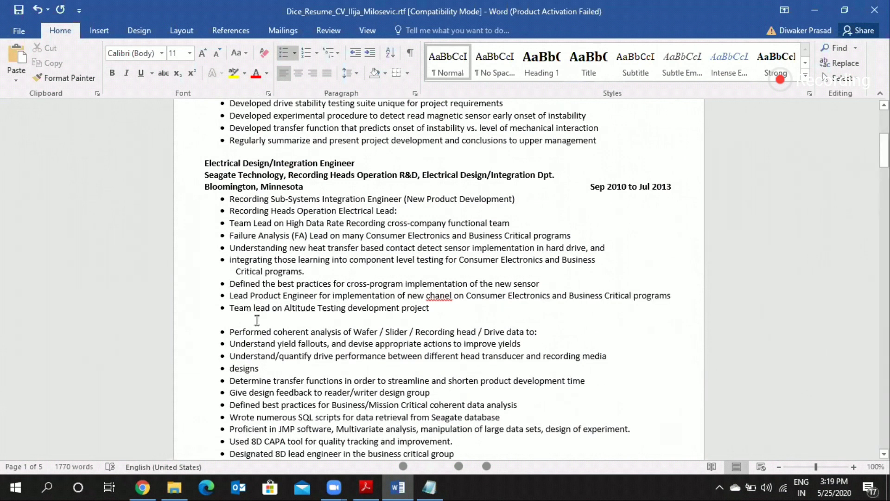
{"action": "scroll", "coordinate": [252, 307], "scroll_direction": "down", "scroll_amount": 2}
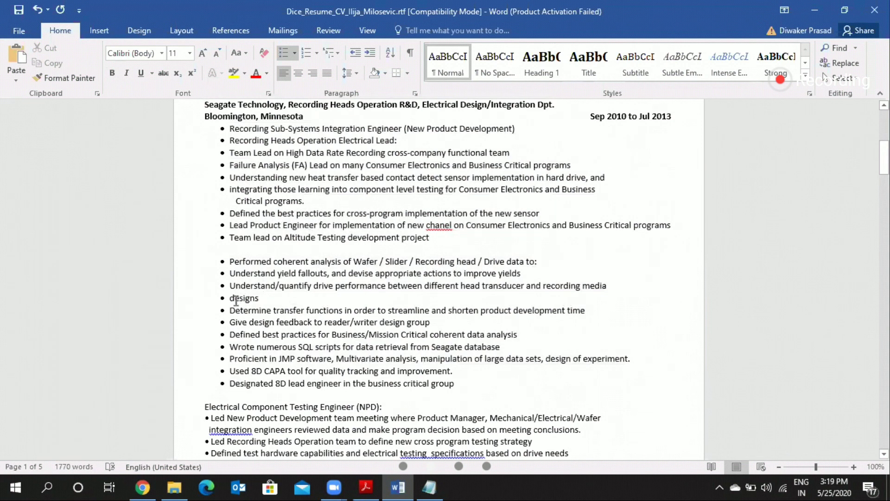
{"action": "left_click", "coordinate": [227, 296]}
{"action": "key", "text": "BackSpace"}
Step: Make the "Electrical Component Testing Engineer (NPD):" heading bold
{"action": "scroll", "coordinate": [227, 297], "scroll_direction": "down", "scroll_amount": 2}
{"action": "scroll", "coordinate": [250, 260], "scroll_direction": "down", "scroll_amount": 5}
{"action": "left_click", "coordinate": [203, 133]}
{"action": "key", "text": "Down"}
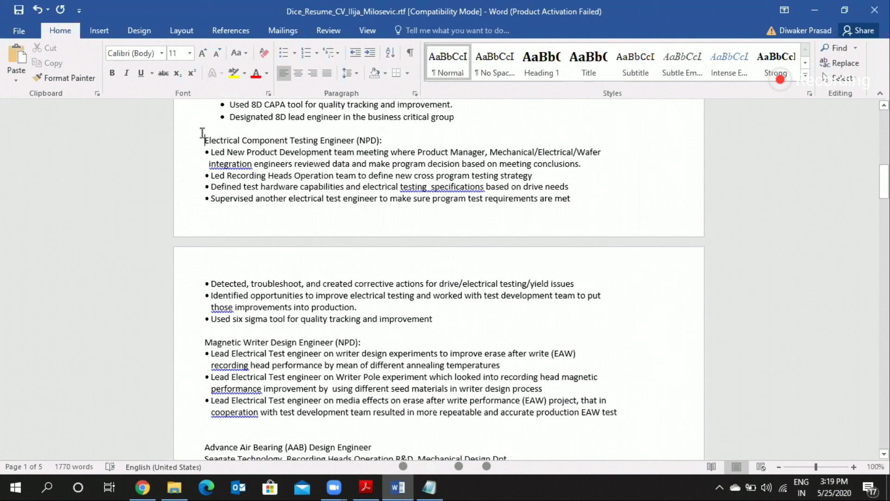
{"action": "key", "text": "shift+Down"}
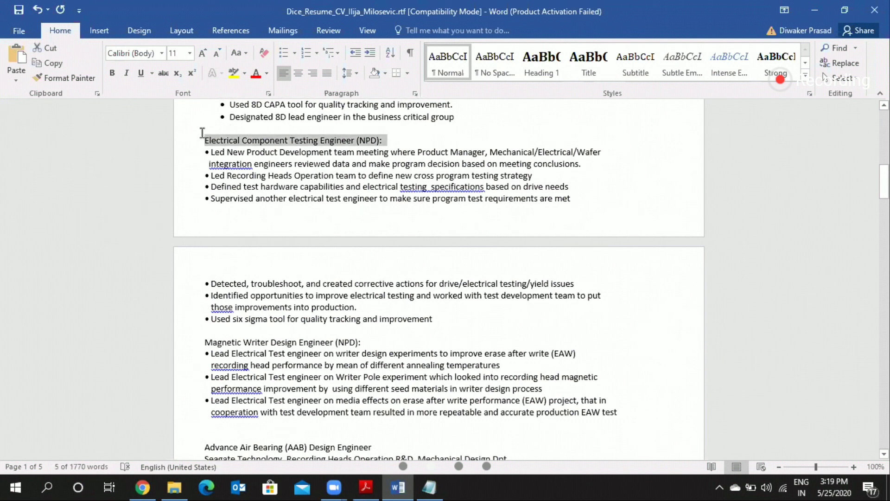
{"action": "key", "text": "ctrl+b"}
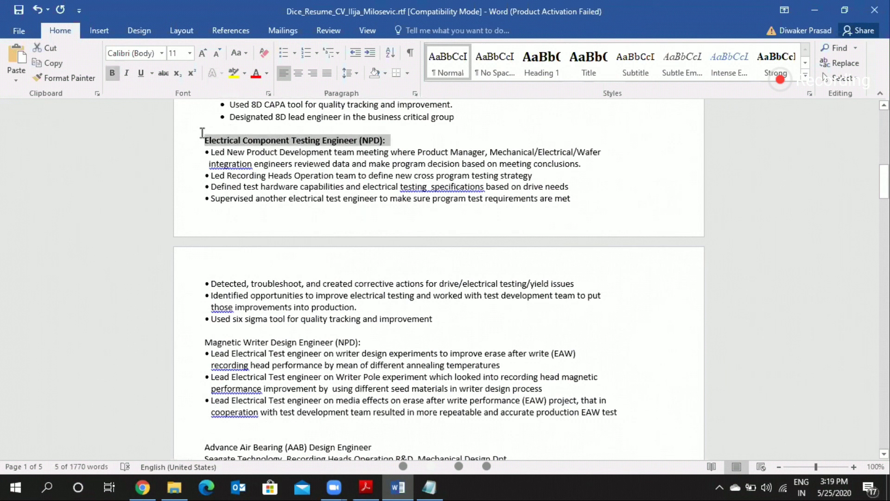
{"action": "key", "text": "Down"}
{"action": "key", "text": "Up"}
{"action": "key", "text": "Up"}
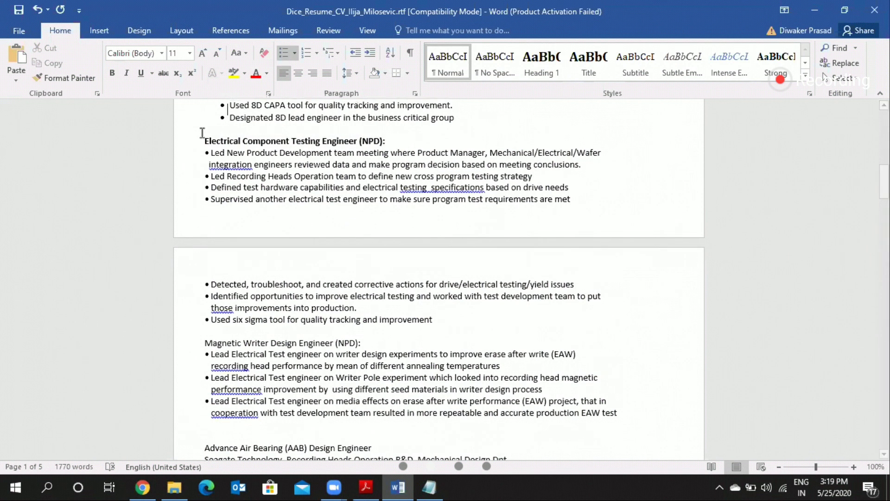
{"action": "scroll", "coordinate": [202, 133], "scroll_direction": "up", "scroll_amount": 8}
{"action": "key", "text": "Down"}
{"action": "key", "text": "Down"}
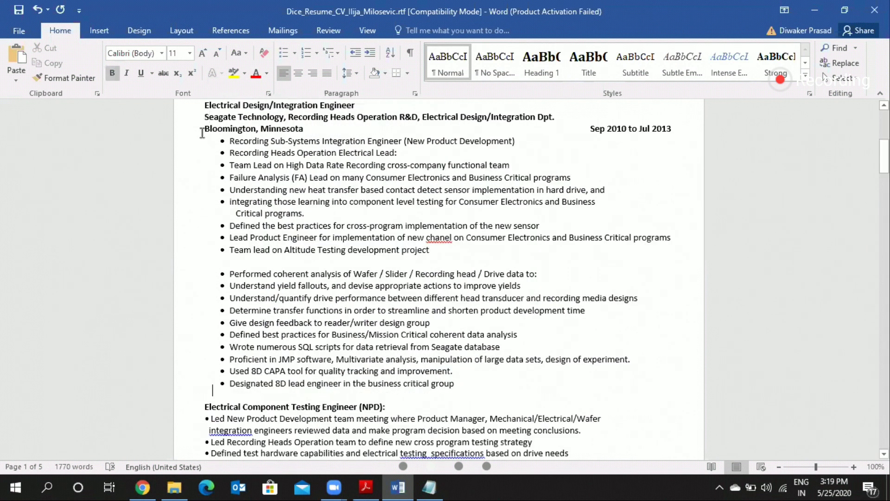
{"action": "key", "text": "Down"}
{"action": "key", "text": "Down"}
{"action": "key", "text": "Down"}
{"action": "key", "text": "Down"}
{"action": "key", "text": "Down"}
{"action": "key", "text": "Down"}
{"action": "key", "text": "Down"}
{"action": "key", "text": "Down"}
{"action": "key", "text": "Down"}
{"action": "key", "text": "Down"}
{"action": "key", "text": "Down"}
{"action": "key", "text": "Down"}
{"action": "key", "text": "Down"}
{"action": "key", "text": "Down"}
{"action": "key", "text": "Up"}
{"action": "key", "text": "Up"}
{"action": "key", "text": "Up"}
{"action": "key", "text": "Up"}
{"action": "key", "text": "Up"}
{"action": "key", "text": "Up"}
{"action": "key", "text": "Up"}
{"action": "key", "text": "Up"}
{"action": "key", "text": "Up"}
{"action": "key", "text": "Up"}
{"action": "key", "text": "Up"}
{"action": "key", "text": "Up"}
{"action": "key", "text": "Up"}
{"action": "key", "text": "Up"}
{"action": "key", "text": "Up"}
{"action": "key", "text": "Up"}
{"action": "key", "text": "Up"}
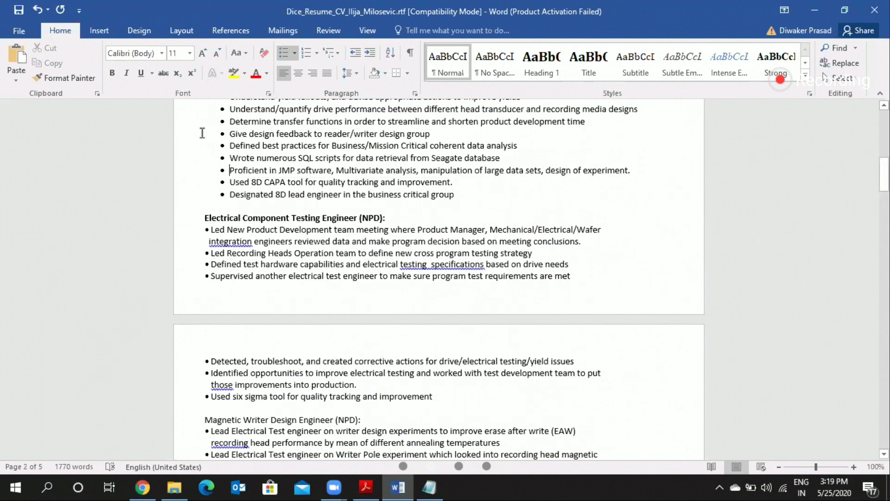
Step: Remove the old bullet markers from the "Led New Product Development team meeting" and "Led Recording Heads Operation team" lines
{"action": "key", "text": "Down"}
{"action": "key", "text": "Down"}
{"action": "key", "text": "Down"}
{"action": "key", "text": "Down"}
{"action": "key", "text": "Down"}
{"action": "key", "text": "BackSpace"}
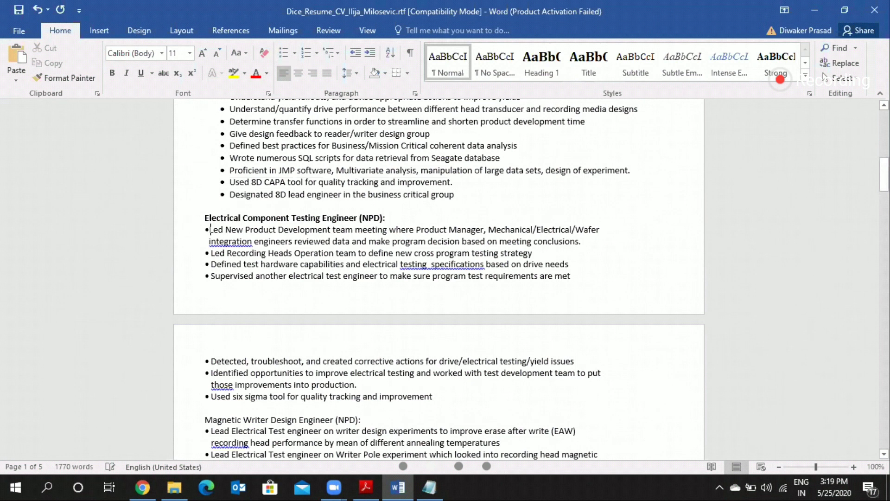
{"action": "key", "text": "BackSpace"}
{"action": "key", "text": "Down"}
Step: Remove the markers and leading spaces from the "Defined test hardware capabilities" and "Supervised another electrical test engineer" lines
{"action": "key", "text": "Down"}
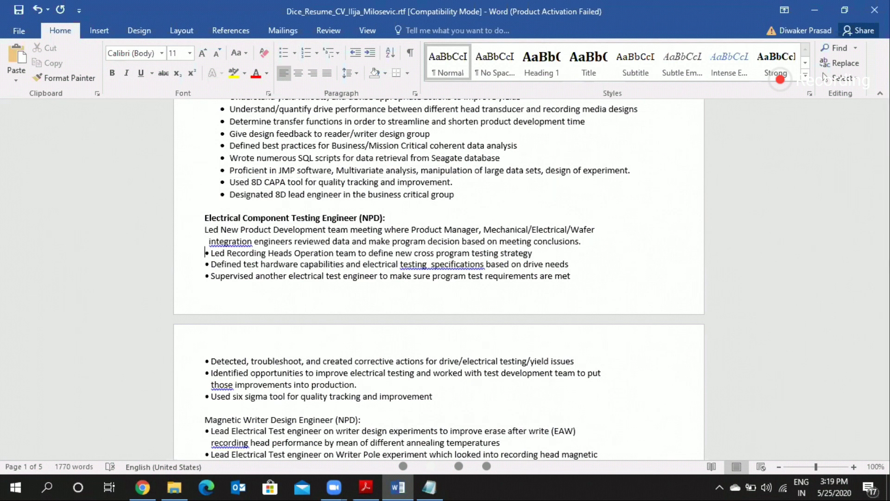
{"action": "key", "text": "BackSpace"}
{"action": "key", "text": "Down"}
{"action": "key", "text": "BackSpace"}
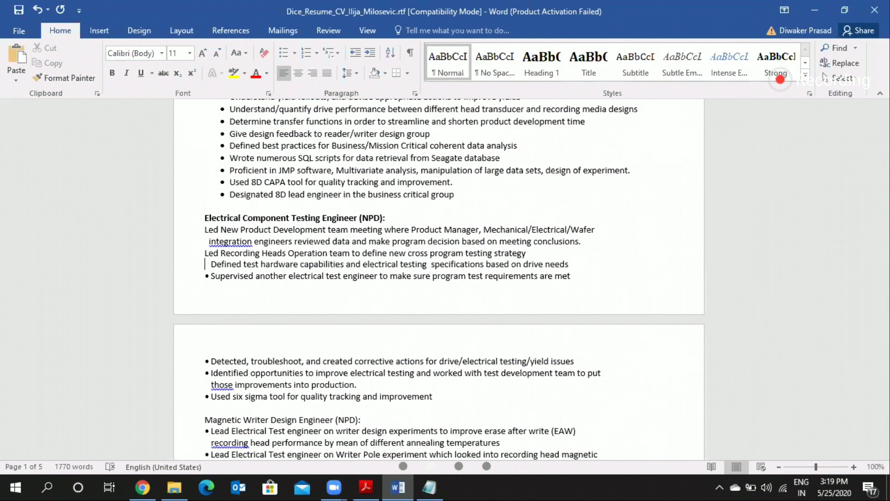
{"action": "key", "text": "Delete"}
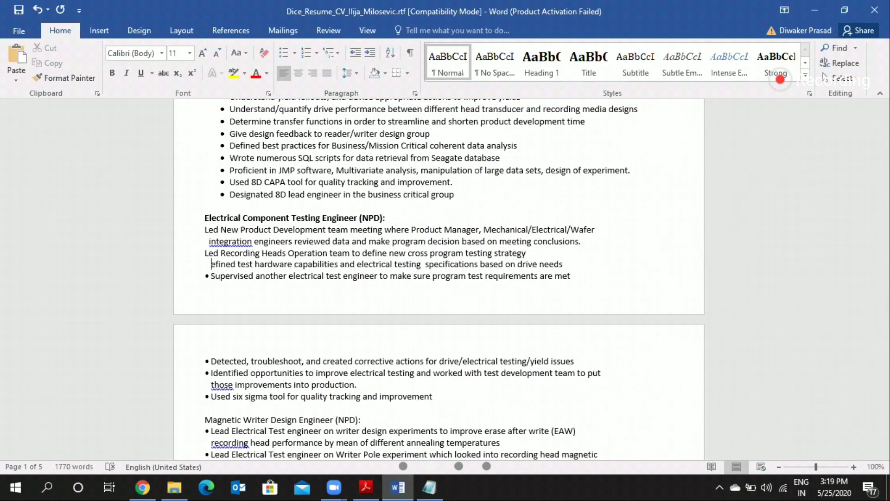
{"action": "type", "text": "D"}
{"action": "key", "text": "BackSpace"}
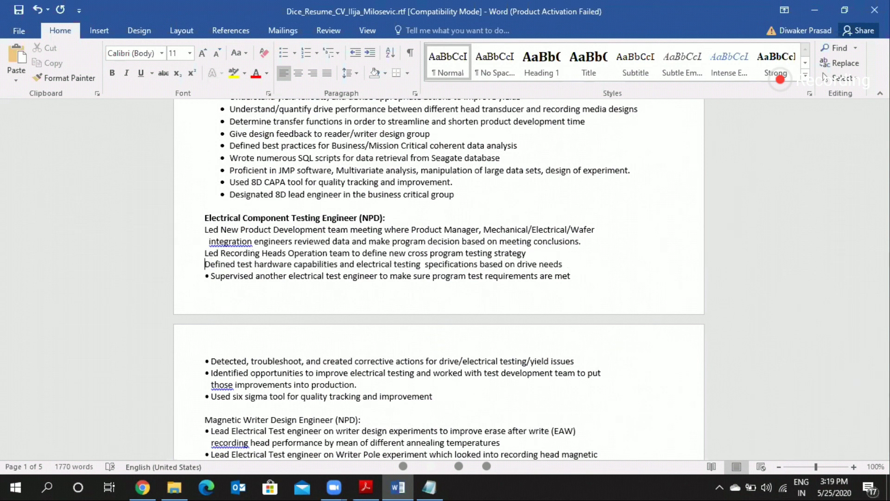
{"action": "key", "text": "Down"}
{"action": "key", "text": "Delete"}
{"action": "key", "text": "Delete"}
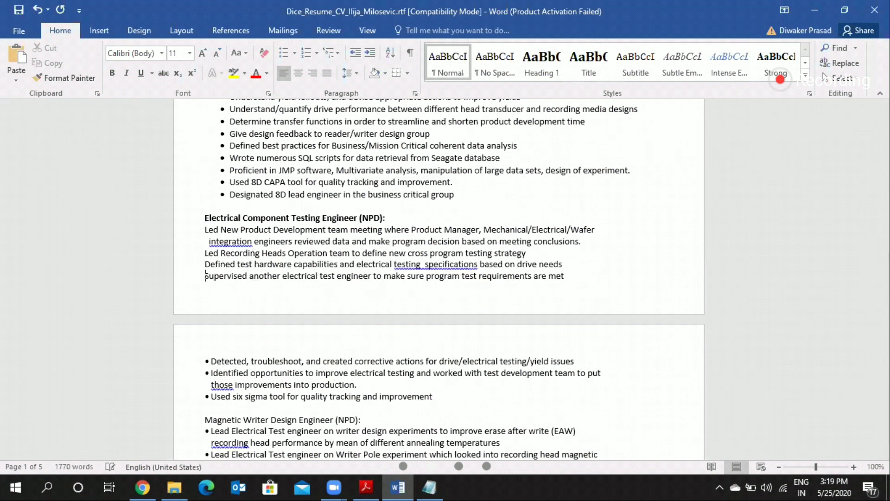
Step: Remove the old bullet markers from the "Detected, troubleshoot" and "Identified opportunities to improve electrical testing" lines
{"action": "key", "text": "Down"}
{"action": "key", "text": "Down"}
{"action": "key", "text": "Up"}
{"action": "key", "text": "Right"}
{"action": "key", "text": "Delete"}
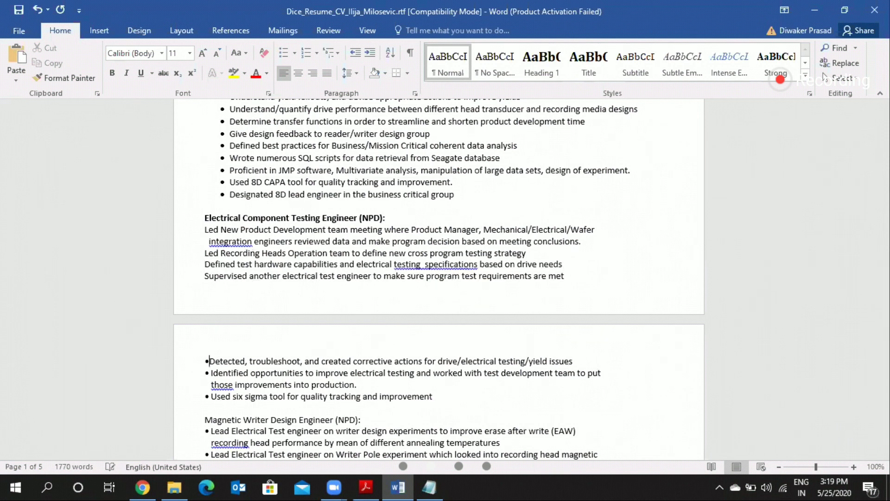
{"action": "key", "text": "BackSpace"}
{"action": "key", "text": "Down"}
{"action": "key", "text": "BackSpace"}
{"action": "key", "text": "Down"}
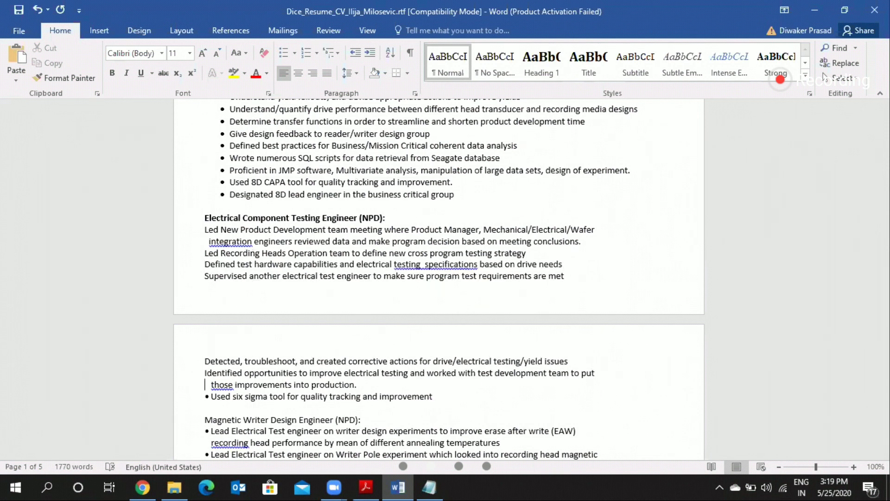
Step: Remove the space after the "Used six sigma tool" marker and apply bullets to the Electrical Component Testing Engineer lines above it
{"action": "key", "text": "Down"}
{"action": "key", "text": "BackSpace"}
{"action": "triple_click", "coordinate": [282, 278]}
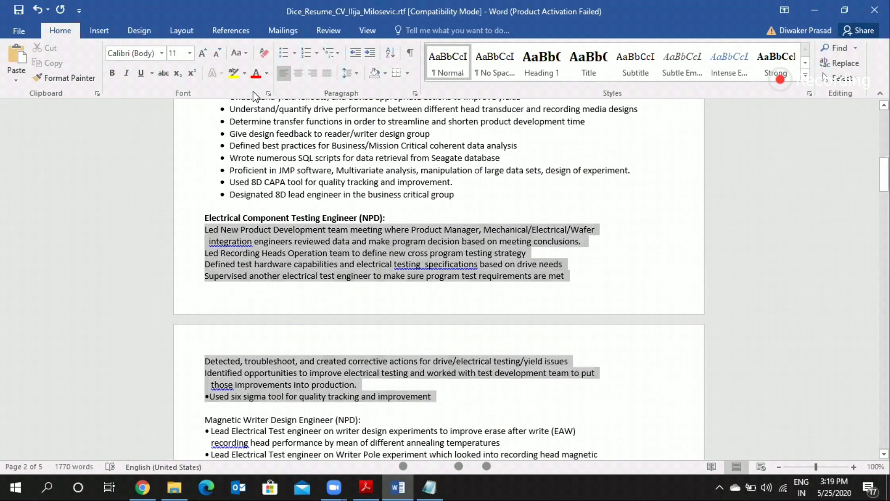
{"action": "key", "text": "shift+Up"}
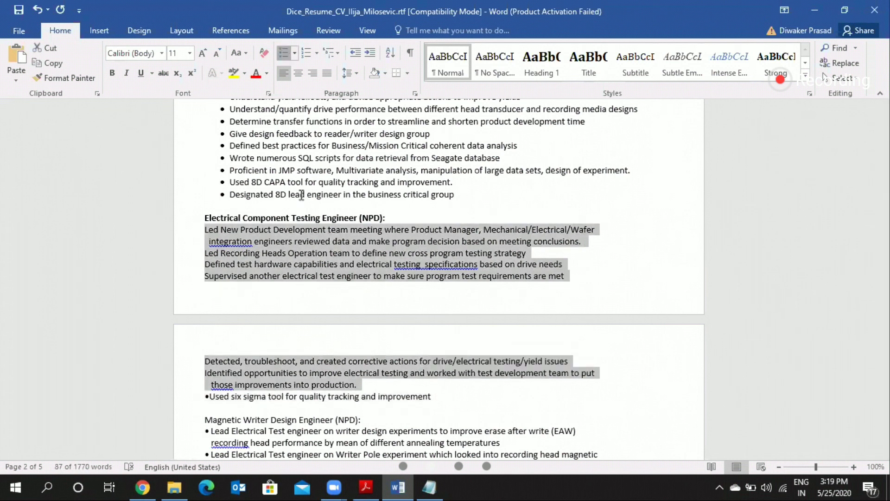
Step: Make the Regional Sales Manager entry's title, company, location and date lines bold
{"action": "scroll", "coordinate": [301, 195], "scroll_direction": "down", "scroll_amount": 10}
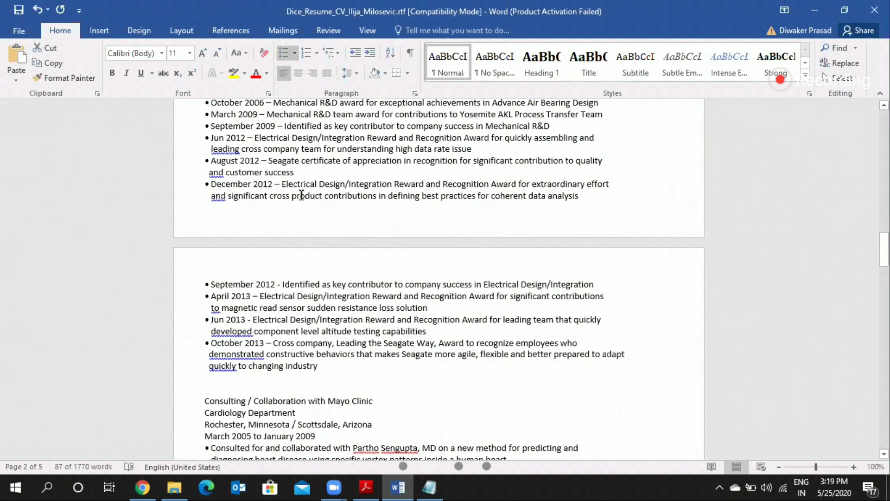
{"action": "scroll", "coordinate": [301, 195], "scroll_direction": "down", "scroll_amount": 15}
{"action": "scroll", "coordinate": [229, 123], "scroll_direction": "up", "scroll_amount": 5}
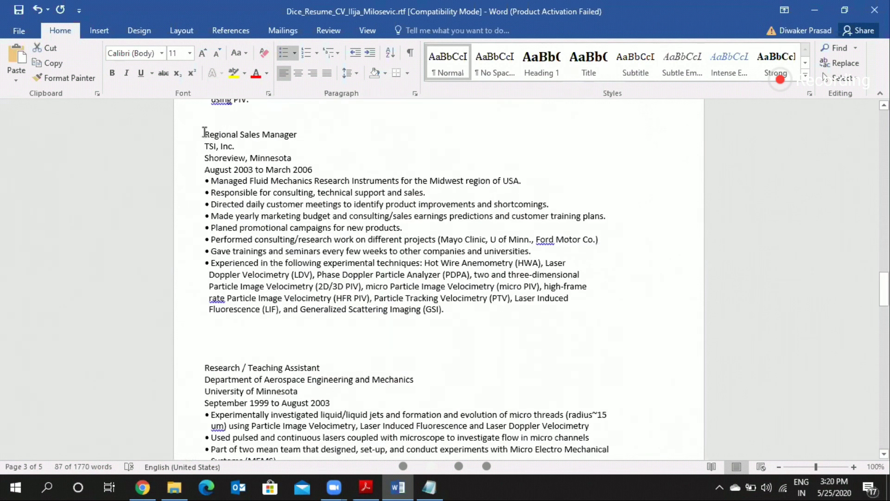
{"action": "left_click_drag", "start_coordinate": [205, 133], "coordinate": [322, 167]}
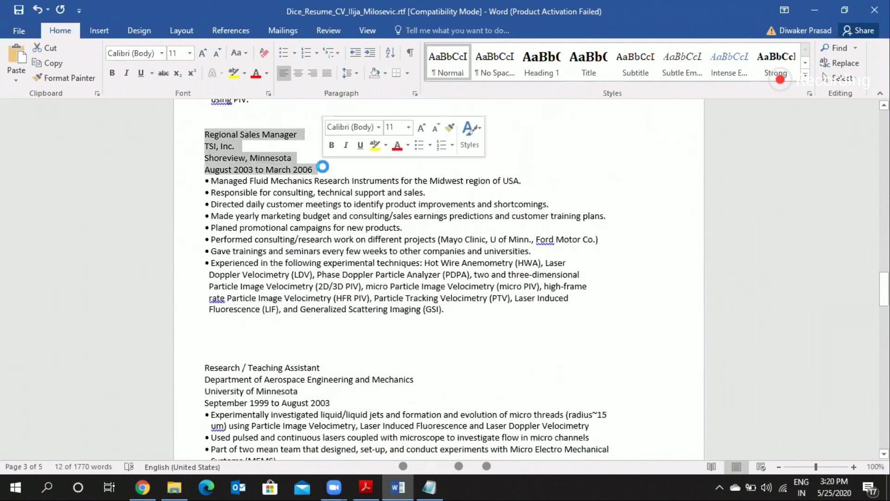
{"action": "key", "text": "ctrl+v"}
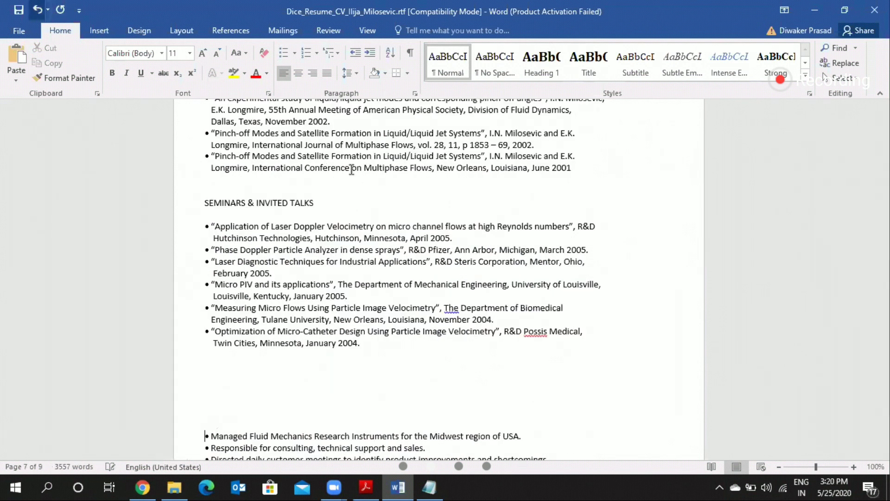
{"action": "key", "text": "ctrl+z"}
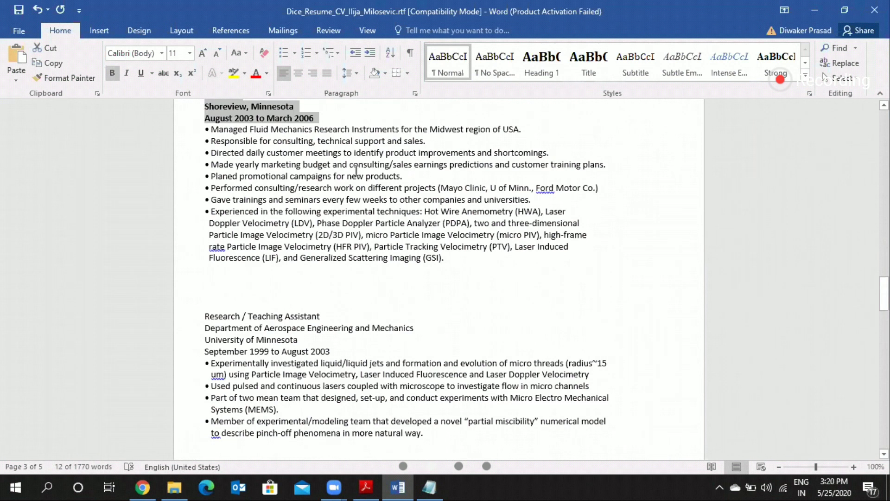
Step: Join the Regional Sales Manager dates onto the "Shoreview, Minnesota" line and shorten "August" to "Aug"
{"action": "scroll", "coordinate": [357, 170], "scroll_direction": "up", "scroll_amount": 2}
{"action": "left_click", "coordinate": [356, 171]}
{"action": "key", "text": "Delete"}
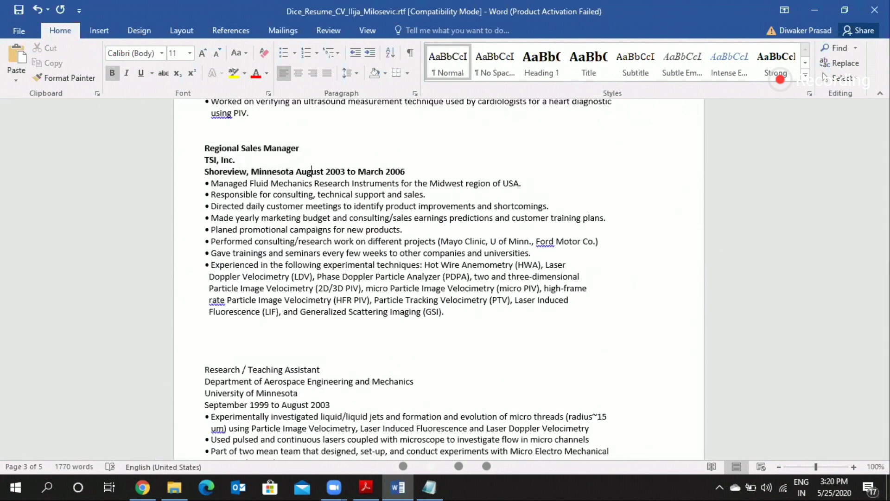
{"action": "left_click", "coordinate": [312, 172]}
{"action": "key", "text": "Delete"}
{"action": "key", "text": "Delete"}
{"action": "key", "text": "Delete"}
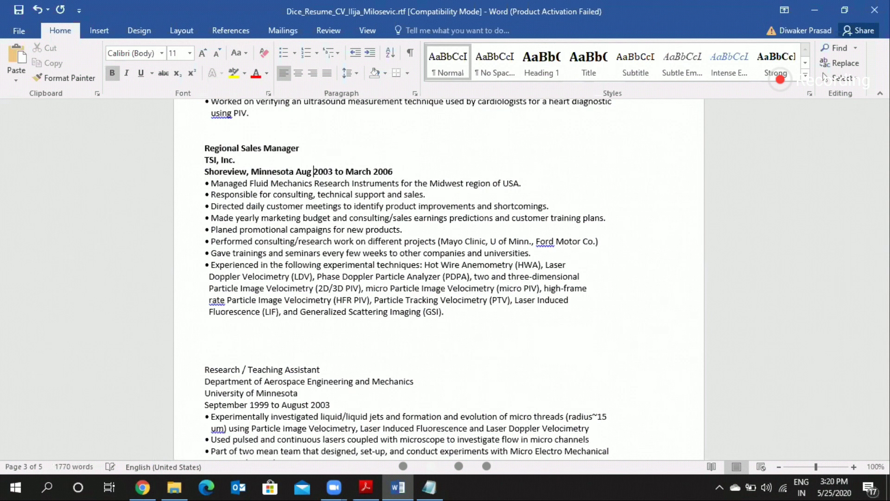
Step: Shorten "March" to "Mar" in the Regional Sales Manager dates and tab the date range over to the right margin
{"action": "key", "text": "Right"}
{"action": "key", "text": "BackSpace"}
{"action": "key", "text": "BackSpace"}
{"action": "left_click", "coordinate": [328, 172]}
{"action": "left_click", "coordinate": [294, 172]}
{"action": "key", "text": "Tab"}
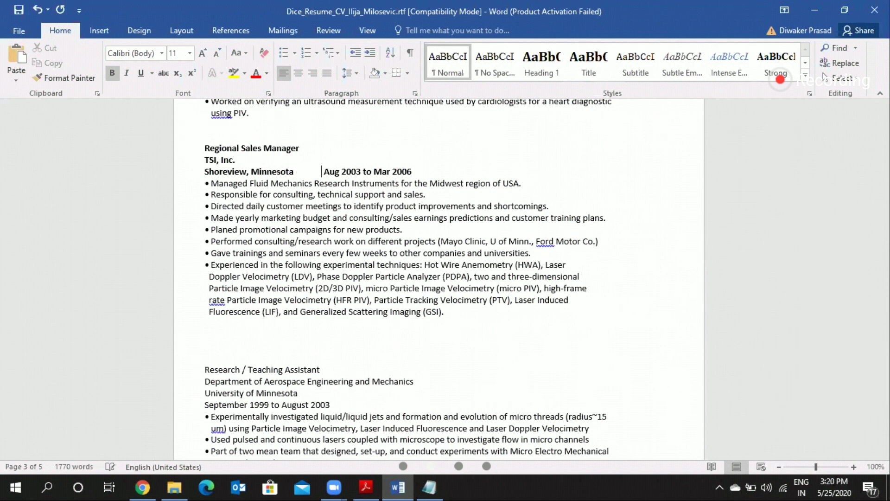
{"action": "key", "text": "Tab"}
{"action": "key", "text": "Tab"}
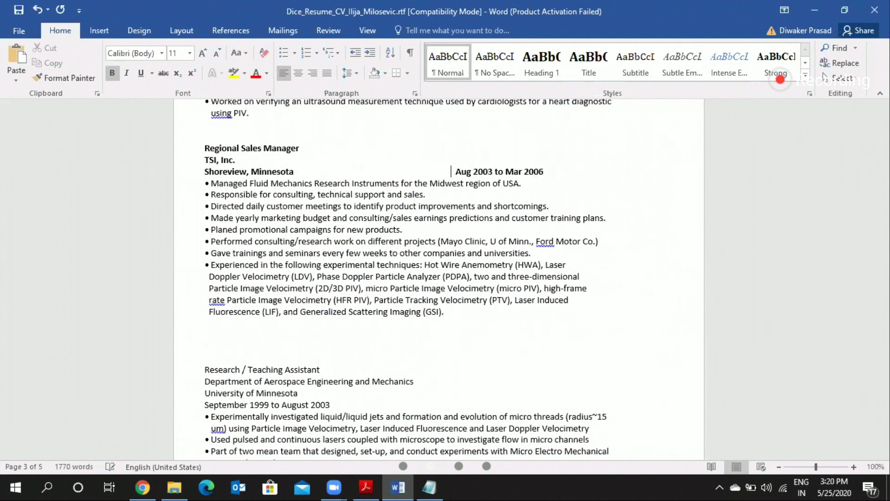
{"action": "key", "text": "Tab"}
{"action": "key", "text": "Tab"}
{"action": "key", "text": "Tab"}
{"action": "key", "text": "Tab"}
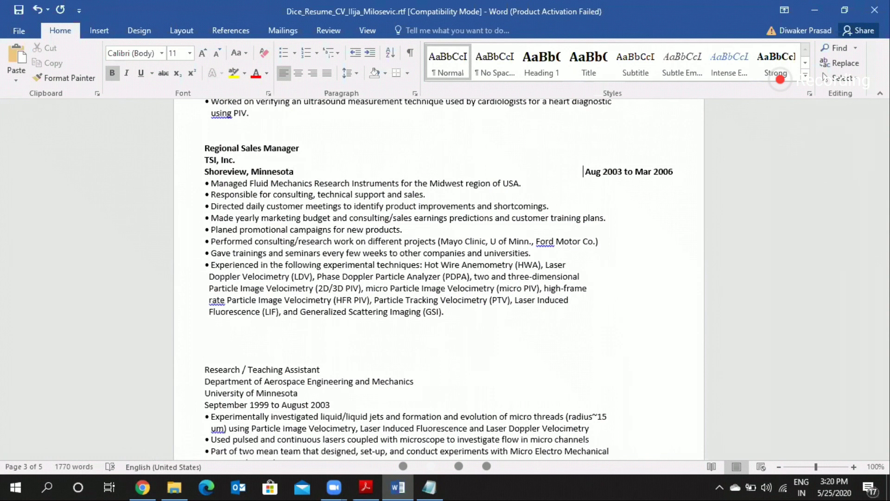
Step: Remove the old bullet markers from all the Regional Sales Manager responsibility lines, from "Managed Fluid Mechanics" to "Experienced in the following"
{"action": "left_click", "coordinate": [211, 184]}
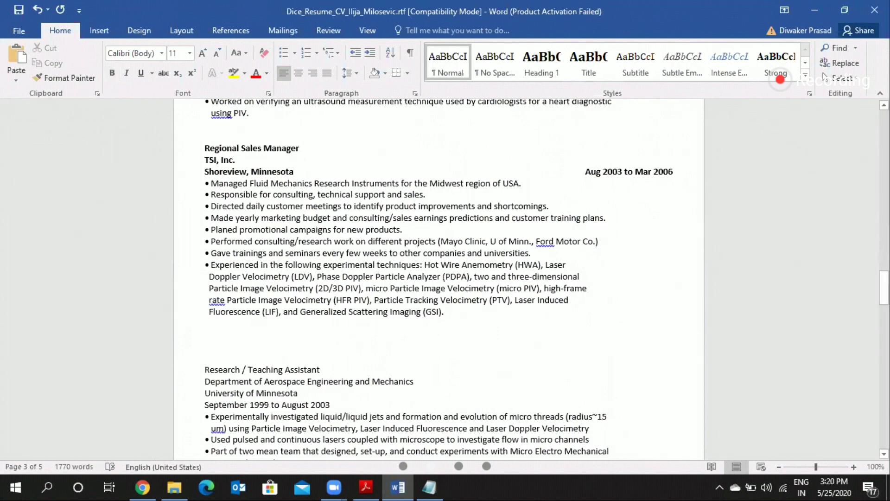
{"action": "key", "text": "BackSpace"}
{"action": "key", "text": "Down"}
{"action": "key", "text": "BackSpace"}
{"action": "key", "text": "Down"}
{"action": "key", "text": "BackSpace"}
{"action": "key", "text": "Down"}
{"action": "key", "text": "BackSpace"}
{"action": "key", "text": "Down"}
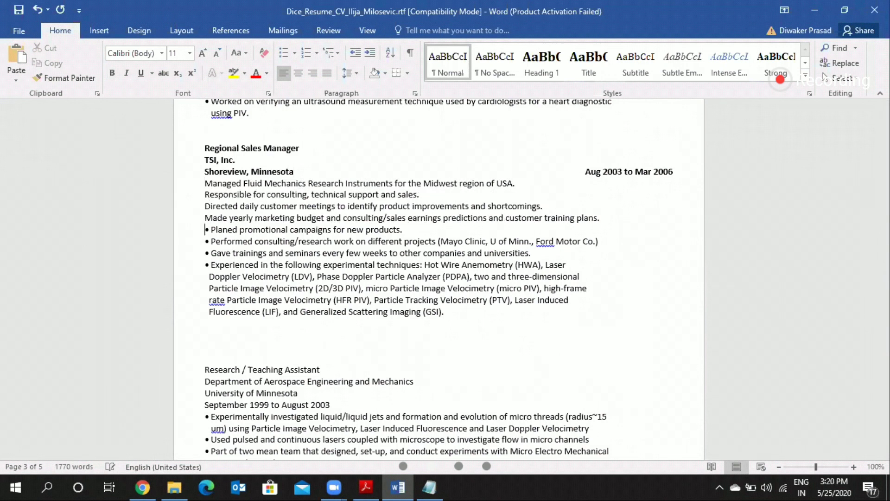
{"action": "key", "text": "BackSpace"}
{"action": "key", "text": "Down"}
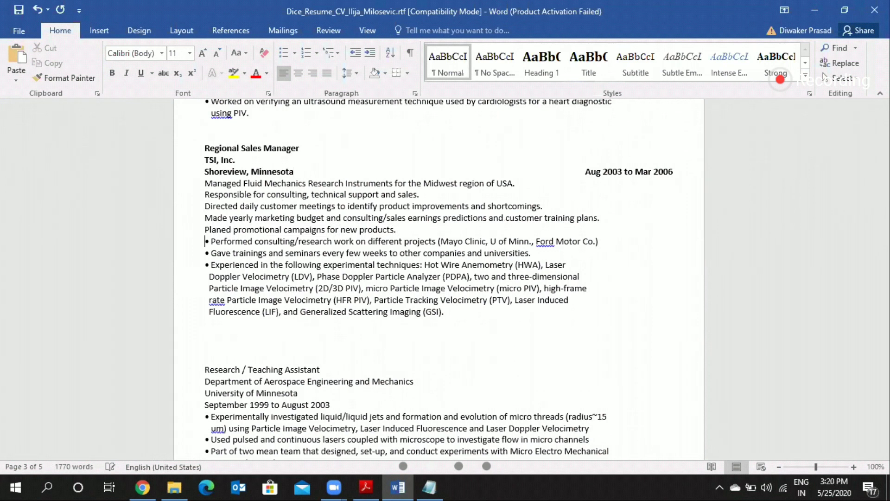
{"action": "key", "text": "Delete"}
{"action": "key", "text": "Down"}
{"action": "key", "text": "Delete"}
{"action": "key", "text": "Down"}
{"action": "key", "text": "Delete"}
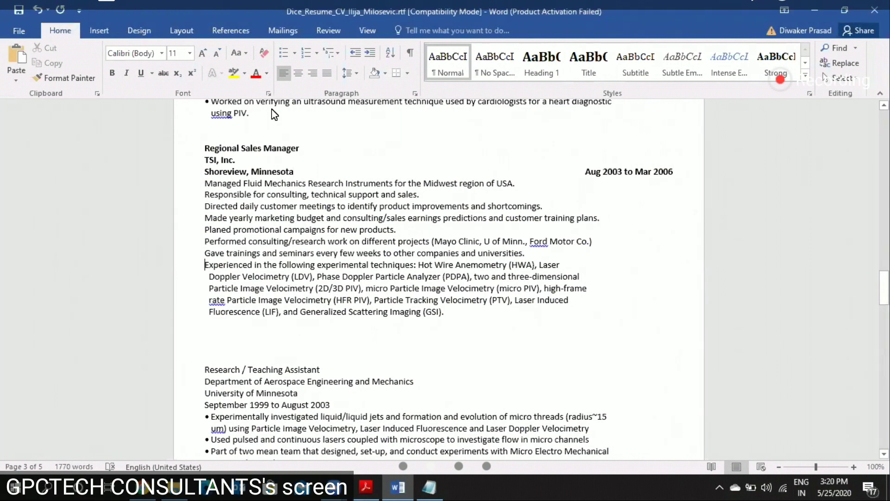
Step: Apply bullets to the Regional Sales Manager responsibilities, taking them off the continuation lines starting "rate Particle Image" and "Fluorescence (LIF)"
{"action": "left_click_drag", "start_coordinate": [445, 312], "coordinate": [205, 183]}
{"action": "left_click", "coordinate": [284, 53]}
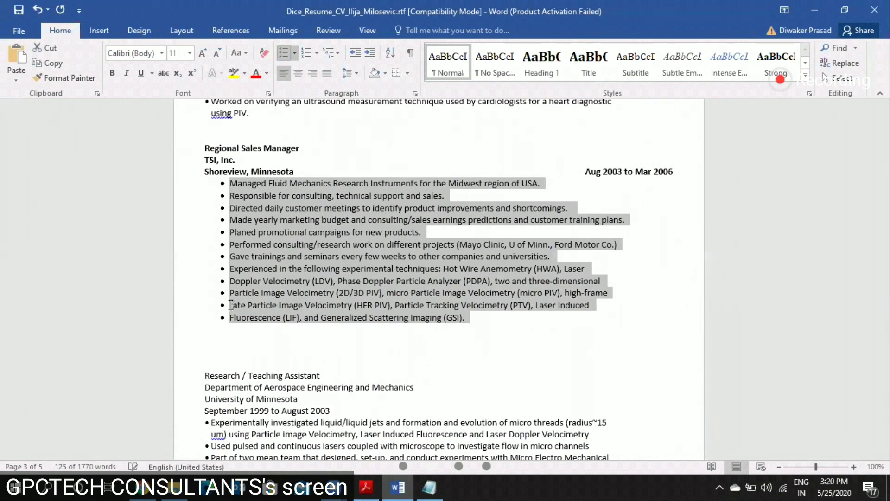
{"action": "left_click", "coordinate": [236, 272]}
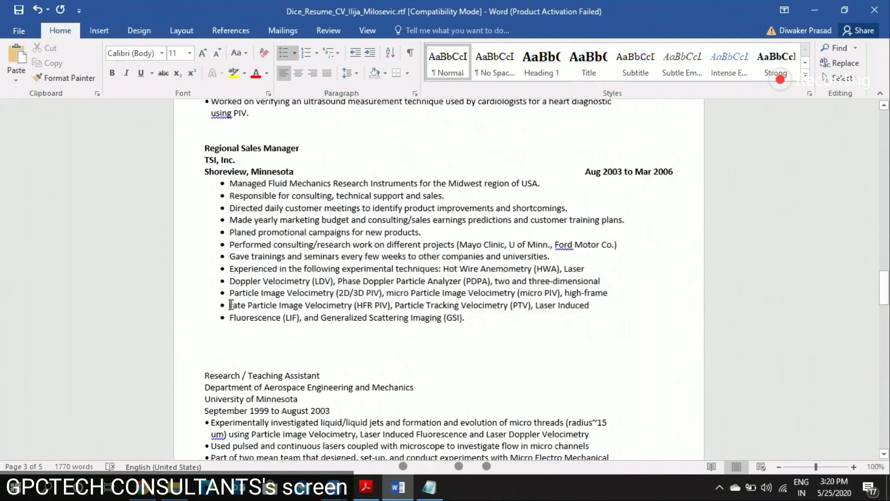
{"action": "key", "text": "BackSpace"}
{"action": "key", "text": "Down"}
{"action": "key", "text": "BackSpace"}
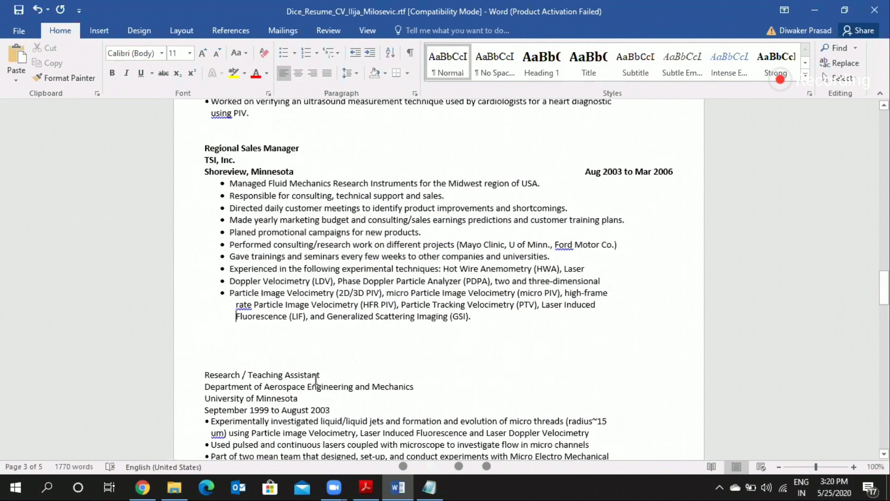
Step: Make the EDUCATION heading bold
{"action": "scroll", "coordinate": [316, 379], "scroll_direction": "down", "scroll_amount": 5}
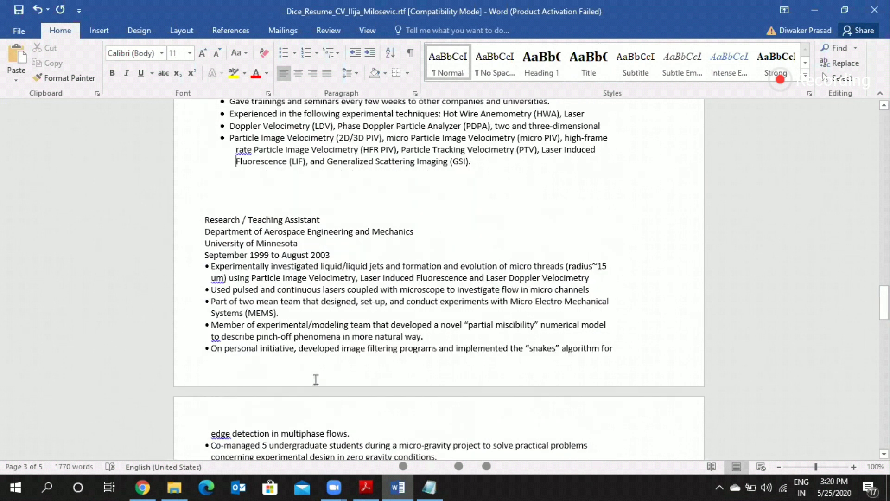
{"action": "scroll", "coordinate": [316, 379], "scroll_direction": "down", "scroll_amount": 15}
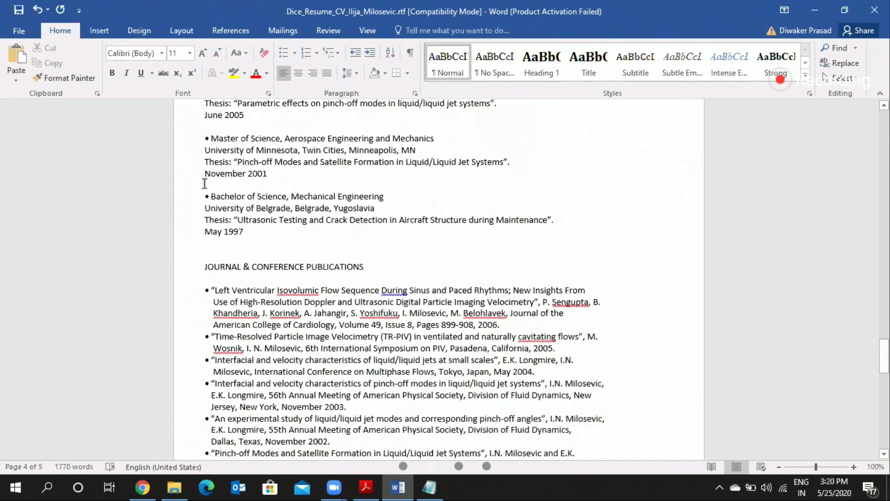
{"action": "scroll", "coordinate": [259, 186], "scroll_direction": "up", "scroll_amount": 4}
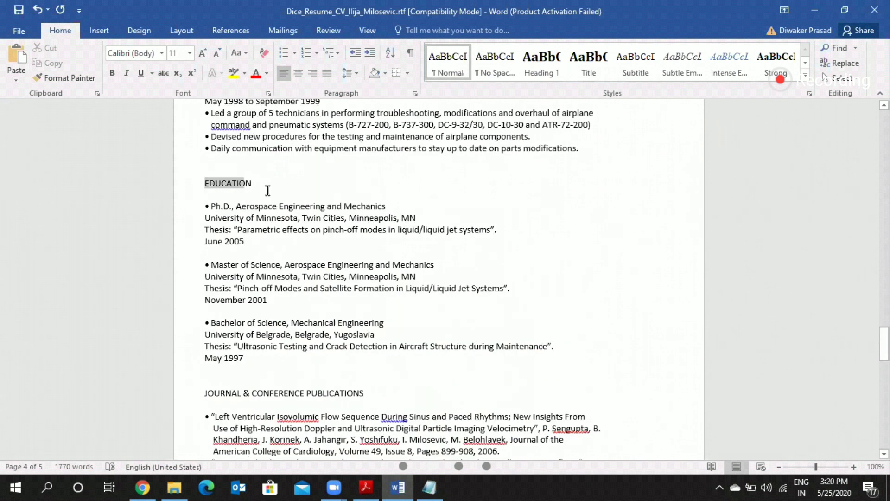
{"action": "left_click_drag", "start_coordinate": [267, 190], "coordinate": [267, 189]}
{"action": "key", "text": "ctrl+b"}
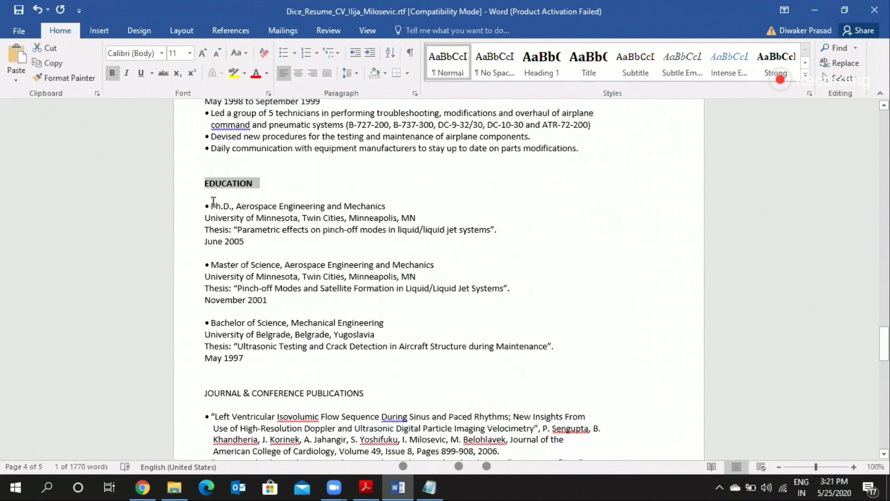
Step: Remove the old bullet marker from the Ph.D. line and the blank line between it and the EDUCATION heading
{"action": "left_click", "coordinate": [214, 202]}
{"action": "left_click", "coordinate": [214, 202]}
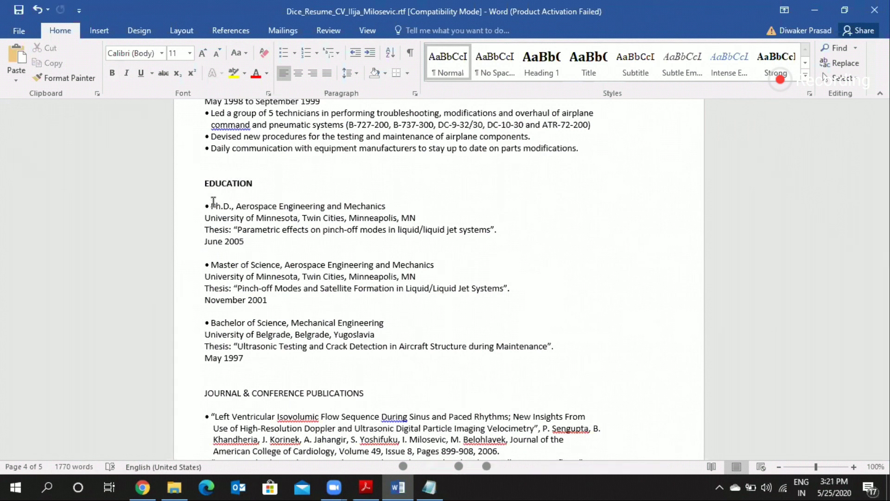
{"action": "key", "text": "BackSpace"}
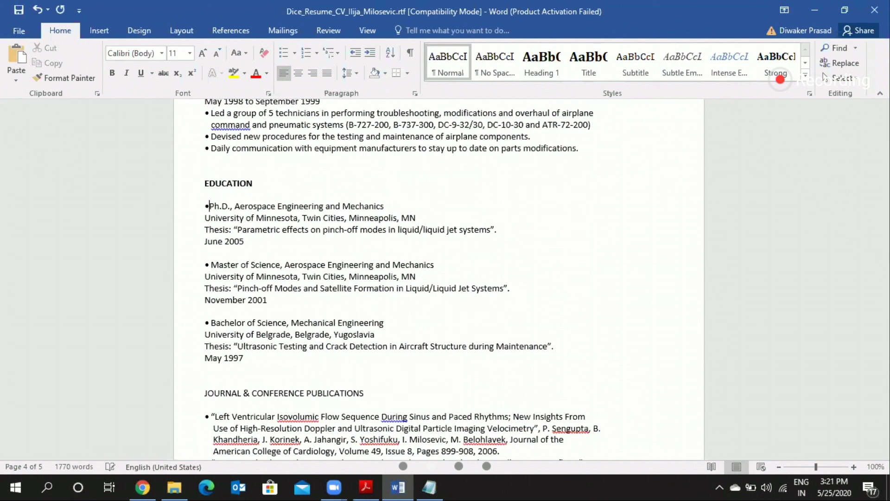
{"action": "key", "text": "BackSpace"}
{"action": "key", "text": "BackSpace"}
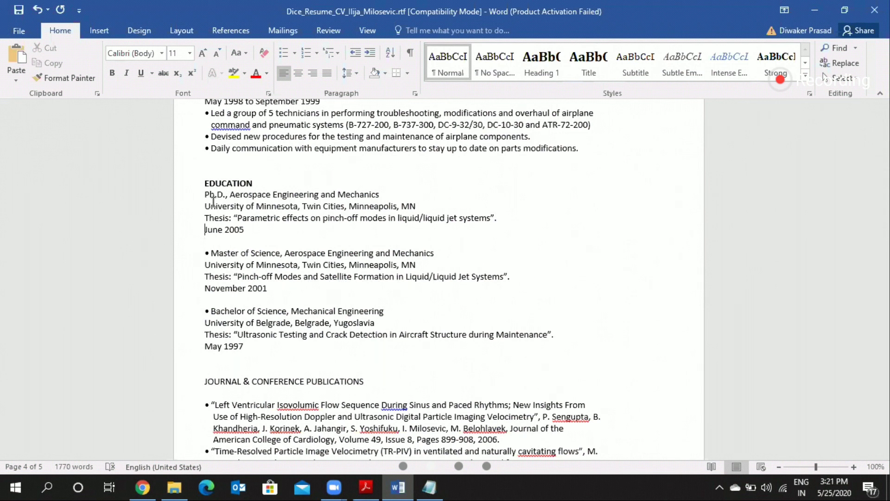
Step: Move "June 2005" from below the thesis line to the end of the Ph.D. line, separated by tabs, without an extra line break
{"action": "key", "text": "ctrl+shift+Right"}
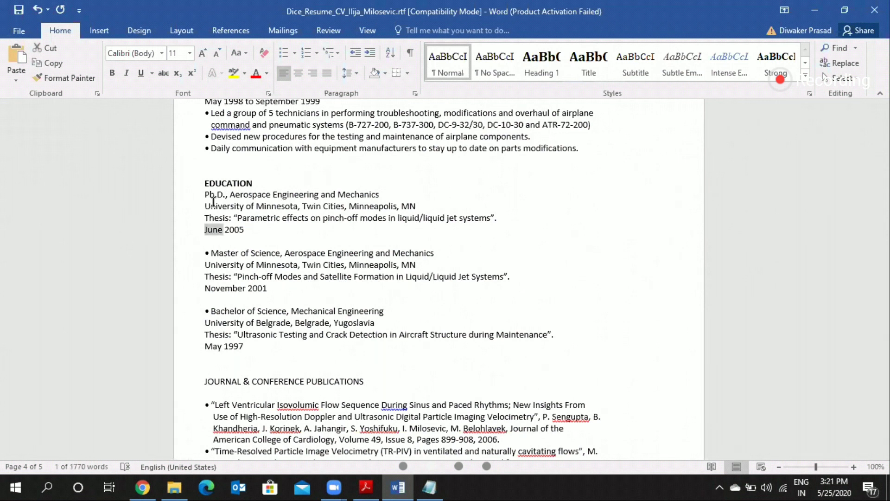
{"action": "key", "text": "ctrl+shift+Right"}
{"action": "key", "text": "ctrl+c"}
{"action": "key", "text": "Delete"}
{"action": "left_click", "coordinate": [212, 200]}
{"action": "key", "text": "ctrl+Right"}
{"action": "key", "text": "ctrl+Right"}
{"action": "key", "text": "ctrl+Right"}
{"action": "key", "text": "ctrl+Right"}
{"action": "key", "text": "ctrl+Right"}
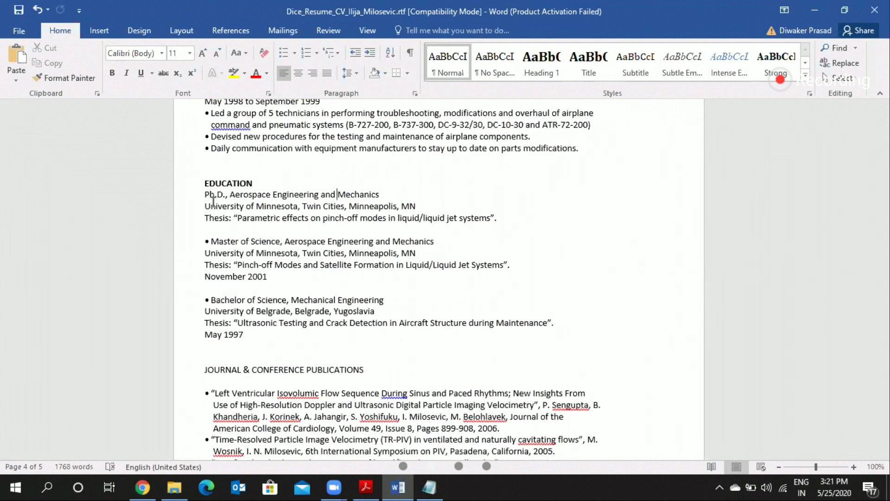
{"action": "key", "text": "End"}
{"action": "key", "text": "Tab"}
{"action": "key", "text": "Tab"}
{"action": "key", "text": "Tab"}
{"action": "key", "text": "ctrl+v"}
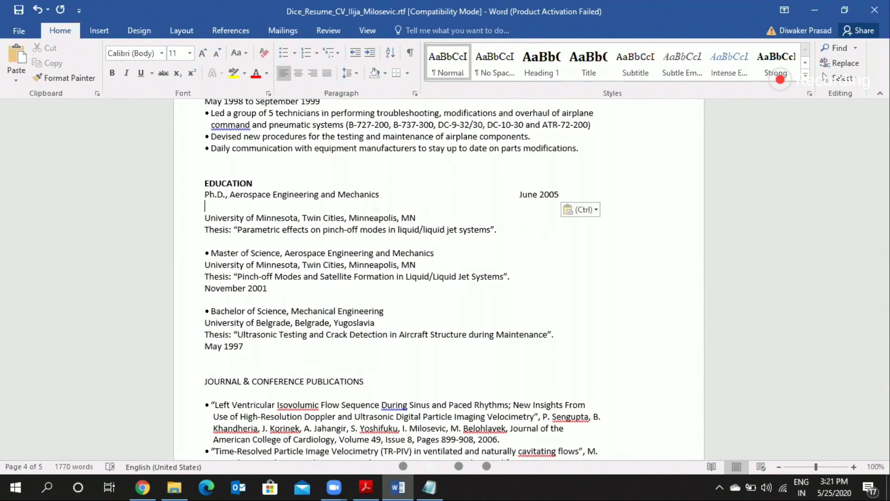
{"action": "key", "text": "BackSpace"}
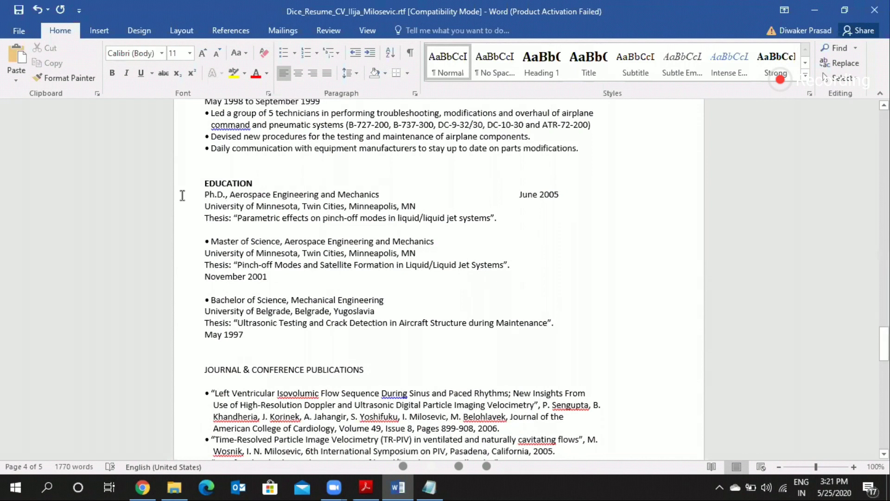
Step: Push "June 2005" on the Ph.D. line over to the right margin
{"action": "key", "text": "Right"}
{"action": "key", "text": "Right"}
{"action": "key", "text": "Right"}
{"action": "key", "text": "Right"}
{"action": "key", "text": "Right"}
{"action": "key", "text": "Right"}
{"action": "key", "text": "Right"}
{"action": "key", "text": "Right"}
{"action": "key", "text": "Right"}
{"action": "key", "text": "Right"}
{"action": "key", "text": "Right"}
{"action": "key", "text": "Right"}
{"action": "key", "text": "Right"}
{"action": "key", "text": "Right"}
{"action": "key", "text": "Right"}
{"action": "key", "text": "Right"}
{"action": "key", "text": "Right"}
{"action": "key", "text": "Right"}
{"action": "key", "text": "Right"}
{"action": "key", "text": "Right"}
{"action": "key", "text": "Right"}
{"action": "key", "text": "Right"}
{"action": "key", "text": "Right"}
{"action": "key", "text": "Right"}
{"action": "key", "text": "Right"}
{"action": "key", "text": "Right"}
{"action": "key", "text": "Right"}
{"action": "key", "text": "Right"}
{"action": "key", "text": "Right"}
{"action": "key", "text": "Right"}
{"action": "key", "text": "Right"}
{"action": "key", "text": "Right"}
{"action": "key", "text": "Right"}
{"action": "key", "text": "Right"}
{"action": "key", "text": "Right"}
{"action": "key", "text": "Right"}
{"action": "key", "text": "Right"}
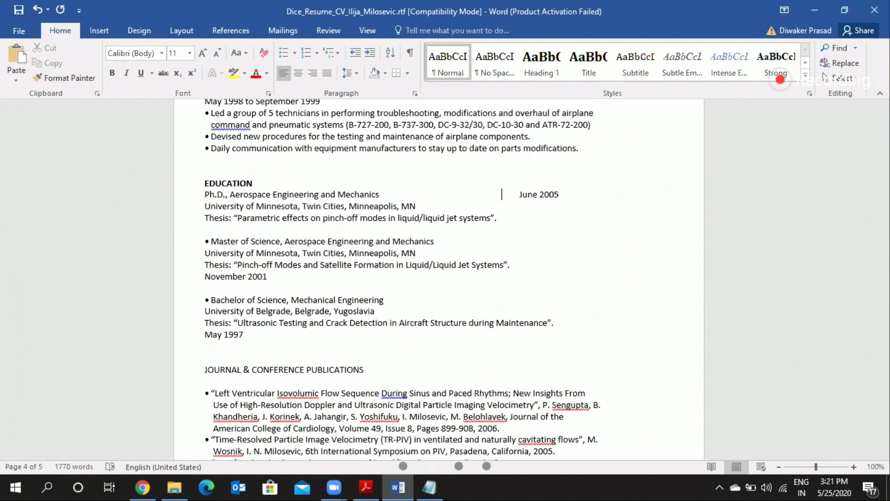
{"action": "type", "text": "v"}
{"action": "key", "text": "BackSpace"}
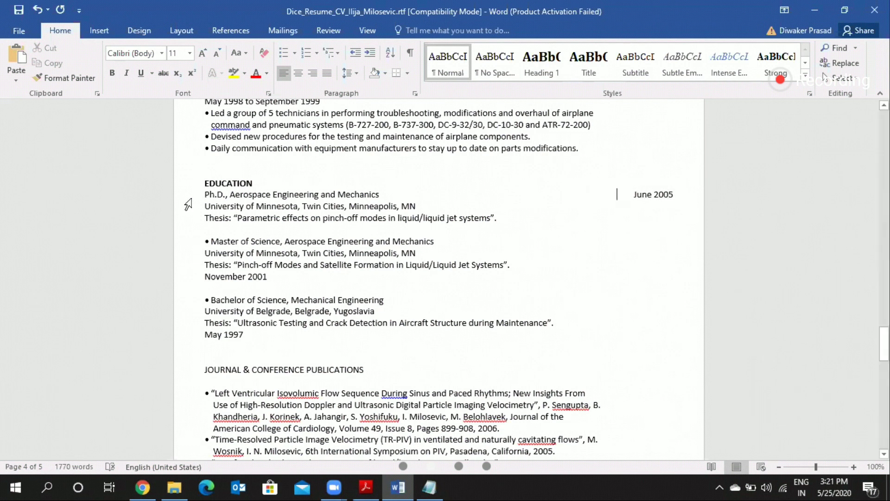
Step: Try applying bullets to the Ph.D., University of Minnesota and thesis lines under EDUCATION
{"action": "triple_click", "coordinate": [530, 194]}
{"action": "left_click_drag", "start_coordinate": [530, 194], "coordinate": [282, 184]}
{"action": "left_click_drag", "start_coordinate": [207, 194], "coordinate": [479, 209]}
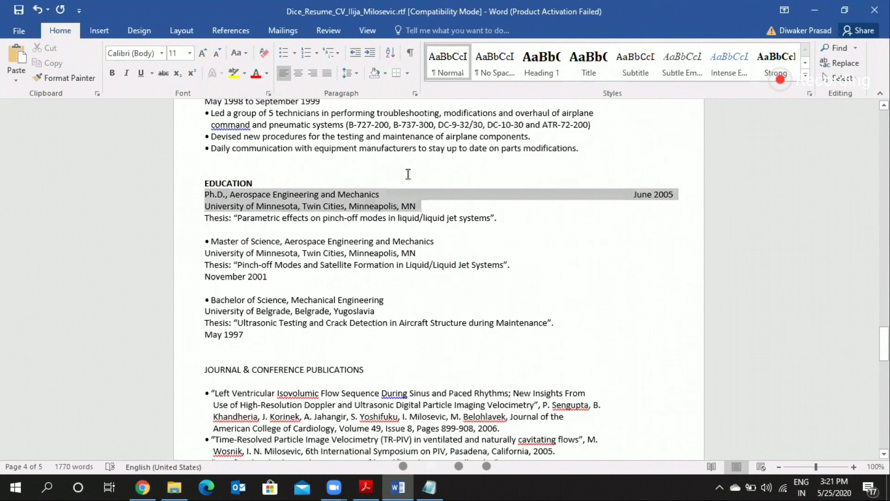
{"action": "key", "text": "shift+Down"}
{"action": "left_click", "coordinate": [284, 52]}
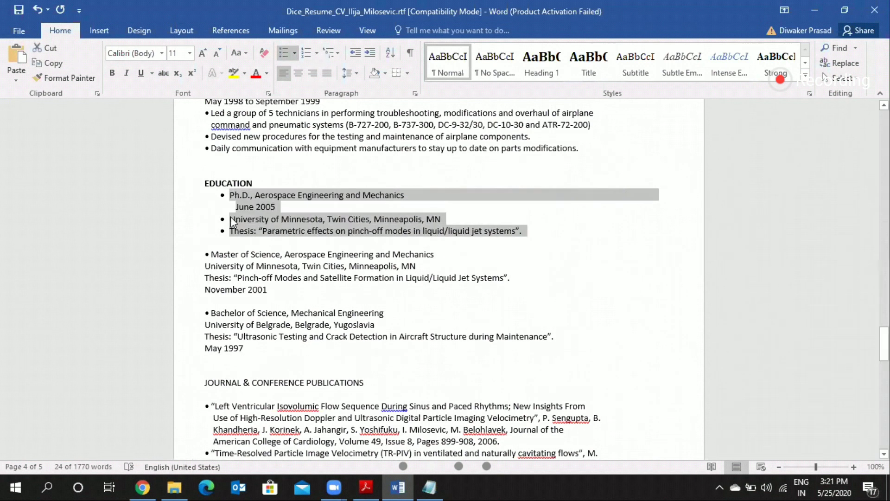
Step: Remove the bullets from the University of Minnesota, Ph.D. and thesis lines again
{"action": "left_click", "coordinate": [231, 218]}
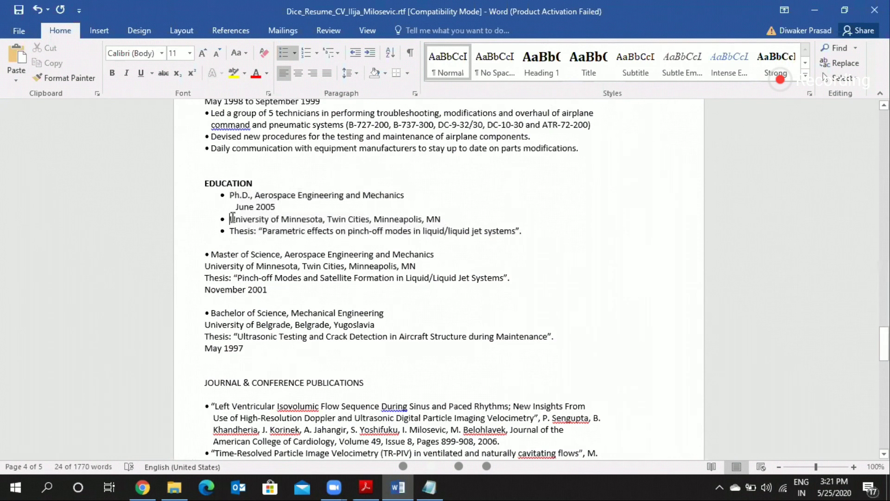
{"action": "key", "text": "BackSpace"}
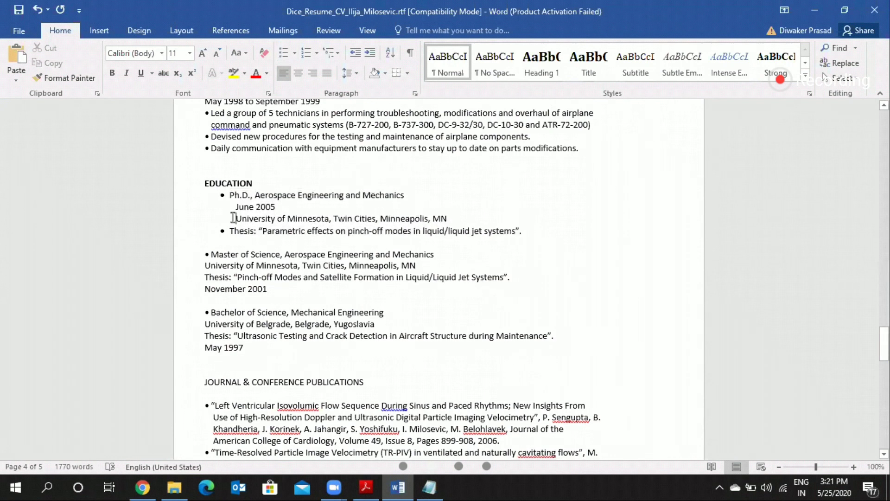
{"action": "key", "text": "Up"}
{"action": "key", "text": "Up"}
{"action": "key", "text": "BackSpace"}
{"action": "key", "text": "BackSpace"}
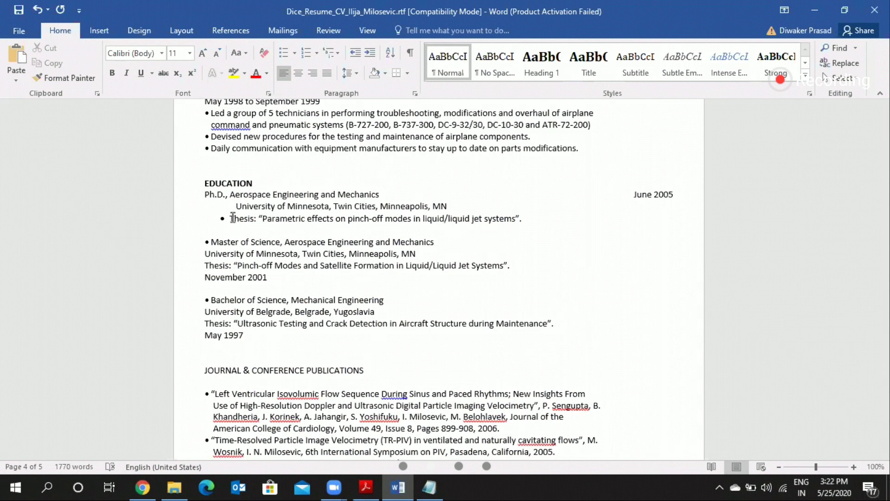
{"action": "left_click", "coordinate": [232, 218]}
{"action": "key", "text": "BackSpace"}
Step: Move the Ph.D. entry's "University of Minnesota, Twin Cities, Minneapolis, MN" line directly under EDUCATION and remove the thesis line's indent
{"action": "scroll", "coordinate": [318, 257], "scroll_direction": "down", "scroll_amount": 1}
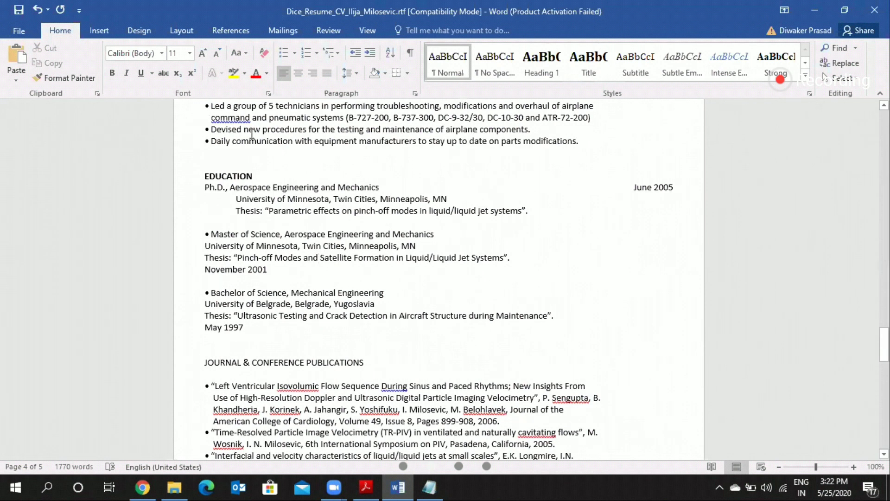
{"action": "scroll", "coordinate": [252, 134], "scroll_direction": "down", "scroll_amount": 2}
{"action": "scroll", "coordinate": [320, 132], "scroll_direction": "up", "scroll_amount": 1}
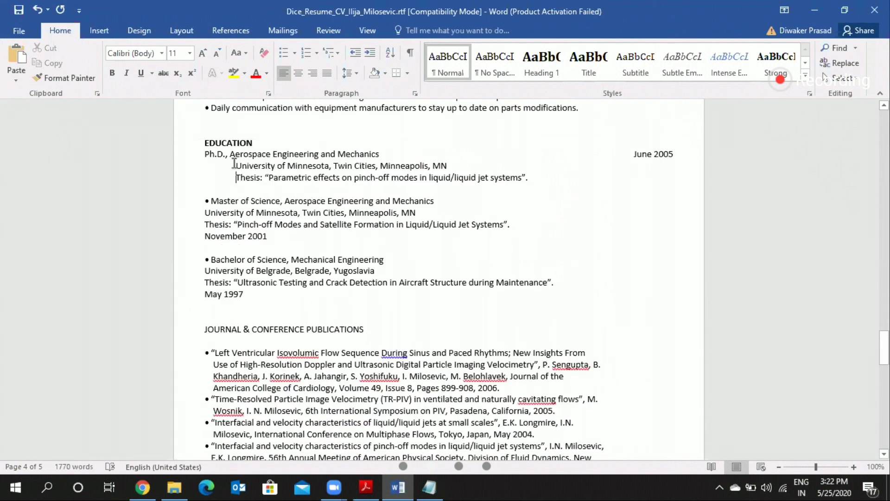
{"action": "triple_click", "coordinate": [429, 165]}
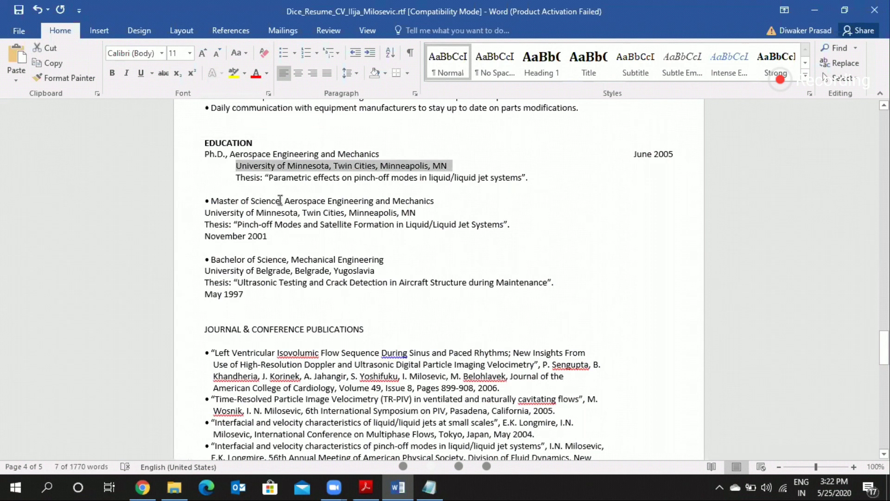
{"action": "key", "text": "Delete"}
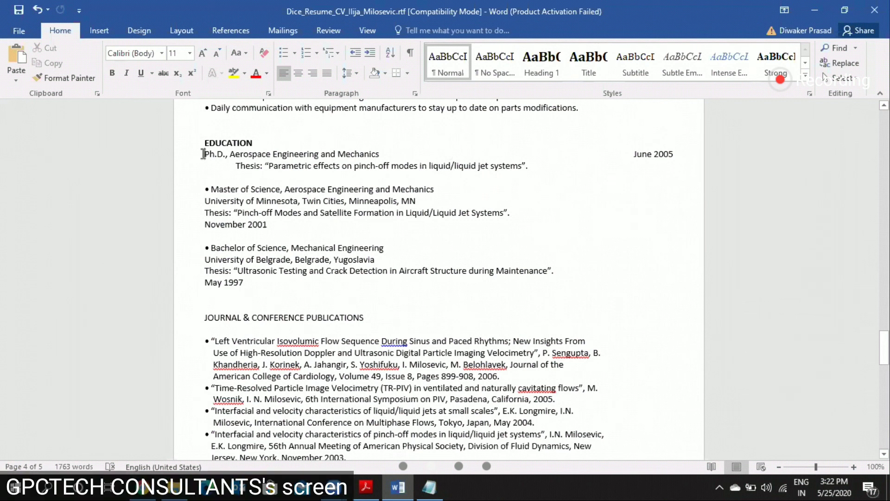
{"action": "key", "text": "ctrl+z"}
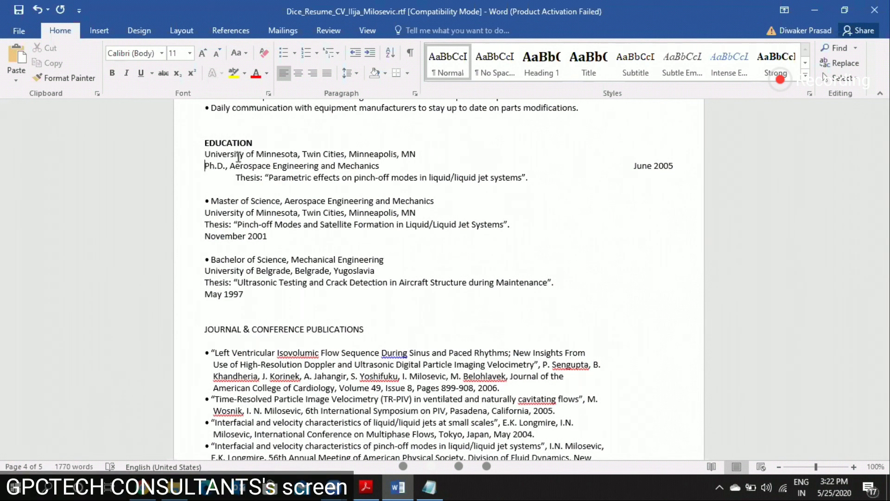
{"action": "key", "text": "BackSpace"}
Step: Move "June 2005" from the Ph.D. line to the end of the University of Minnesota line above it
{"action": "double_click", "coordinate": [631, 167]}
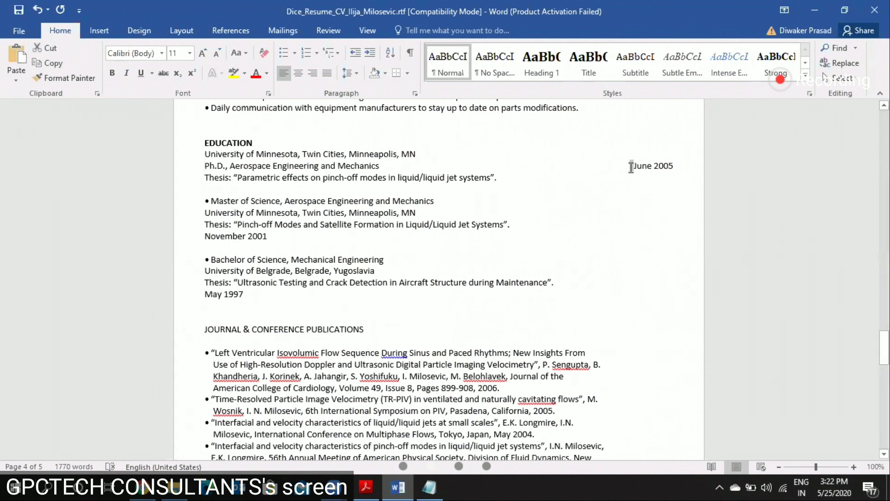
{"action": "key", "text": "shift+End"}
{"action": "key", "text": "ctrl+c"}
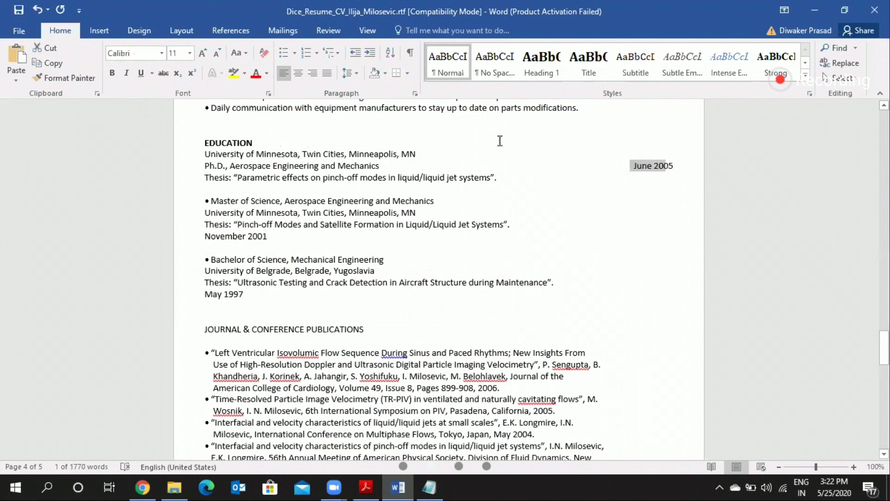
{"action": "key", "text": "BackSpace"}
{"action": "left_click", "coordinate": [458, 148]}
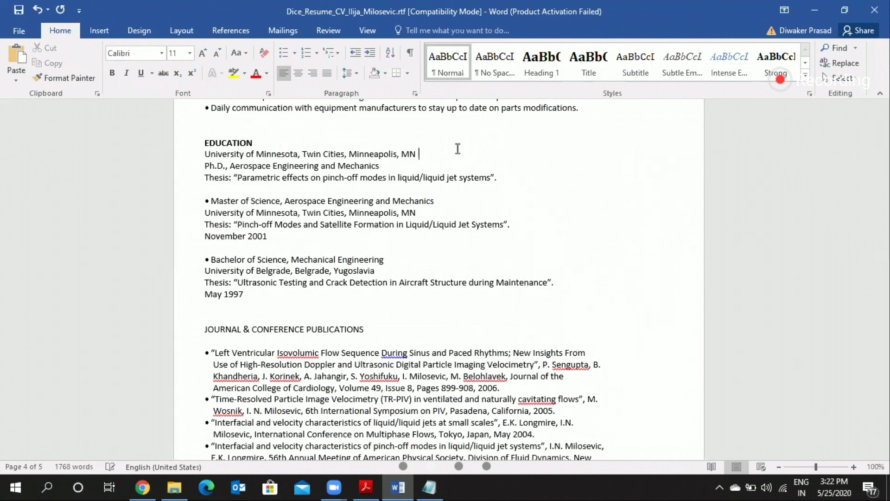
{"action": "key", "text": "ctrl+v"}
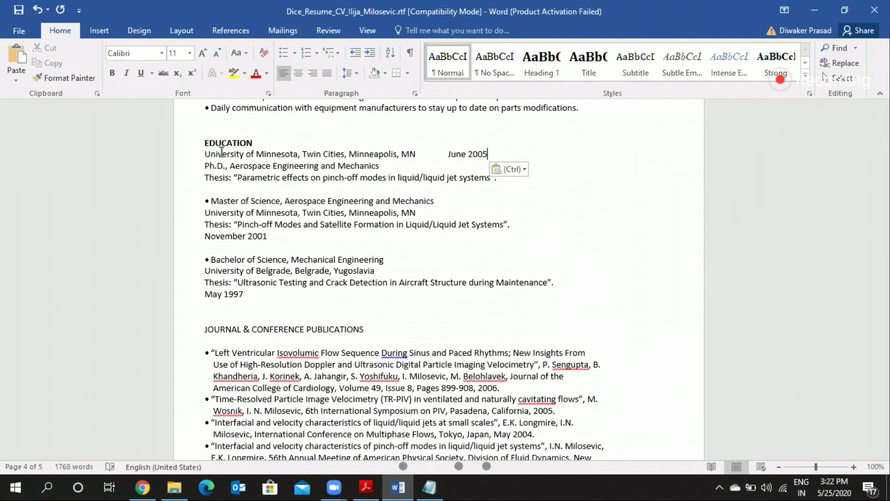
Step: Bullet the Ph.D. entry's University of Minnesota line, leaving the Ph.D. and thesis lines indented beneath it without bullets
{"action": "left_click_drag", "start_coordinate": [504, 142], "coordinate": [545, 184]}
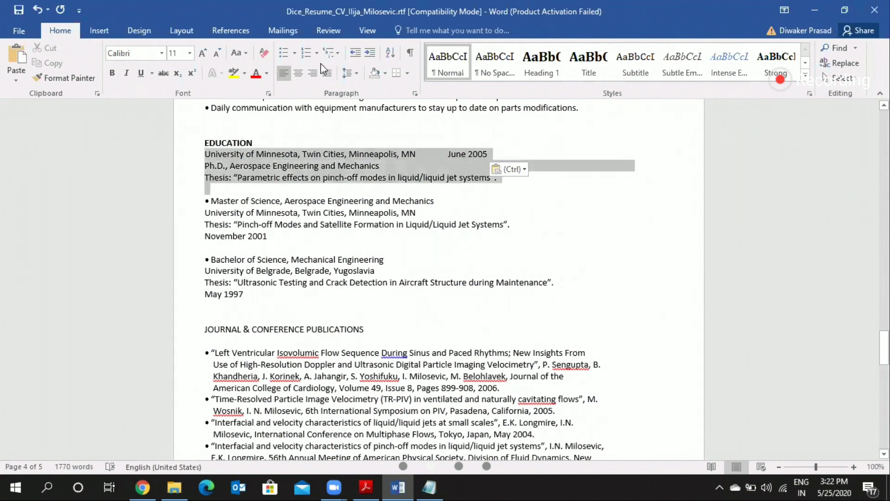
{"action": "left_click", "coordinate": [283, 52]}
{"action": "left_click", "coordinate": [231, 168]}
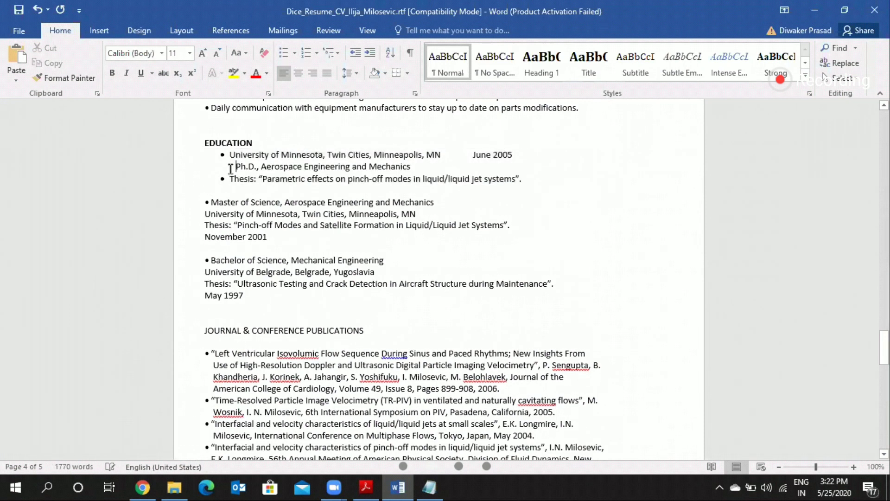
{"action": "key", "text": "Down"}
{"action": "key", "text": "BackSpace"}
Step: Push "June 2005" on the bulleted University of Minnesota line over to the right margin
{"action": "left_click", "coordinate": [478, 155]}
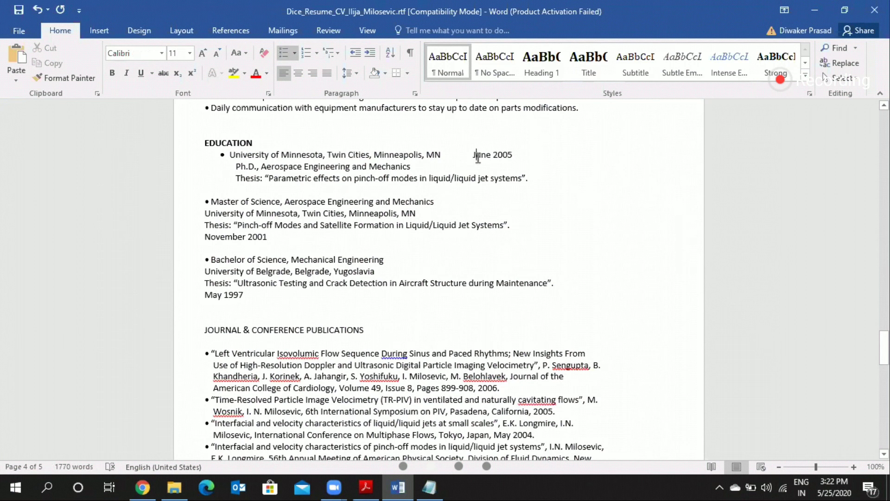
{"action": "key", "text": "Tab"}
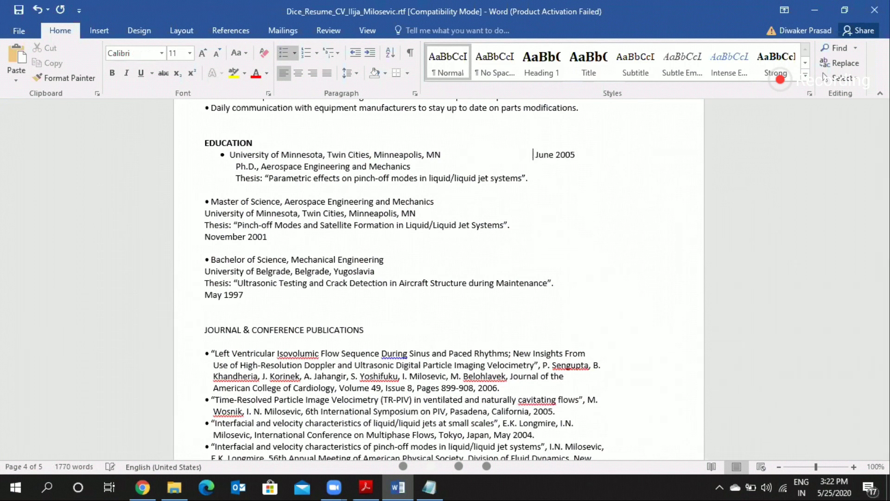
{"action": "key", "text": "Tab"}
{"action": "key", "text": "Tab"}
{"action": "key", "text": "Tab"}
{"action": "key", "text": "Tab"}
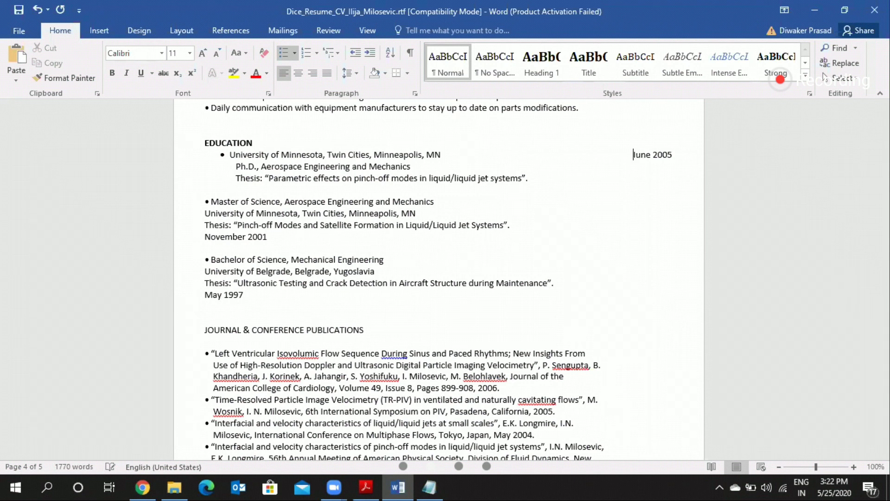
Step: Move "November 2001" from below the Master's thesis to the end of that entry's University of Minnesota line
{"action": "left_click", "coordinate": [210, 201]}
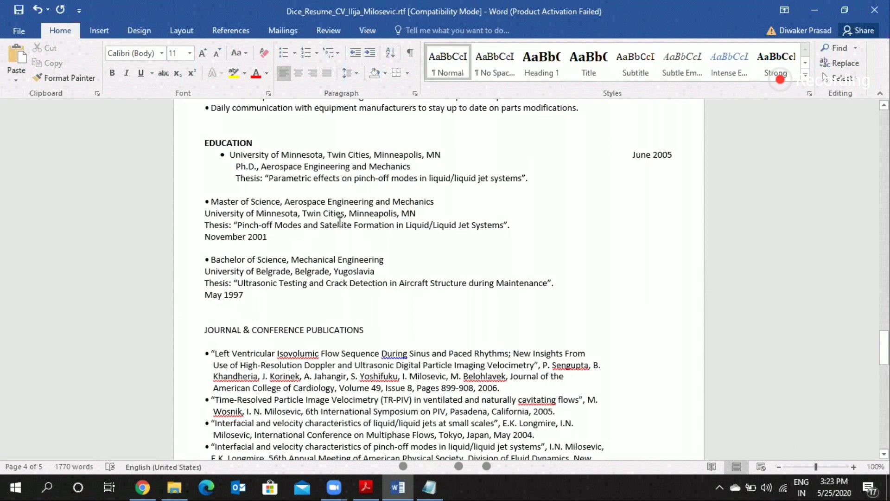
{"action": "triple_click", "coordinate": [428, 212]}
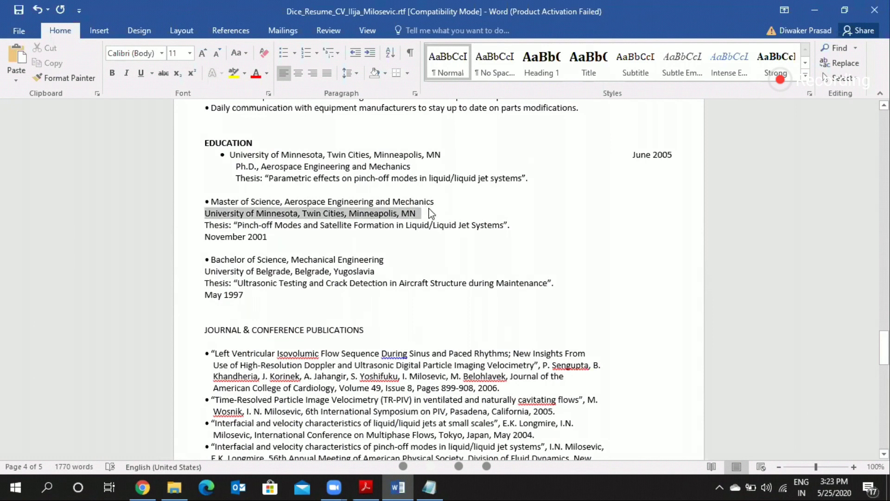
{"action": "left_click", "coordinate": [208, 233]}
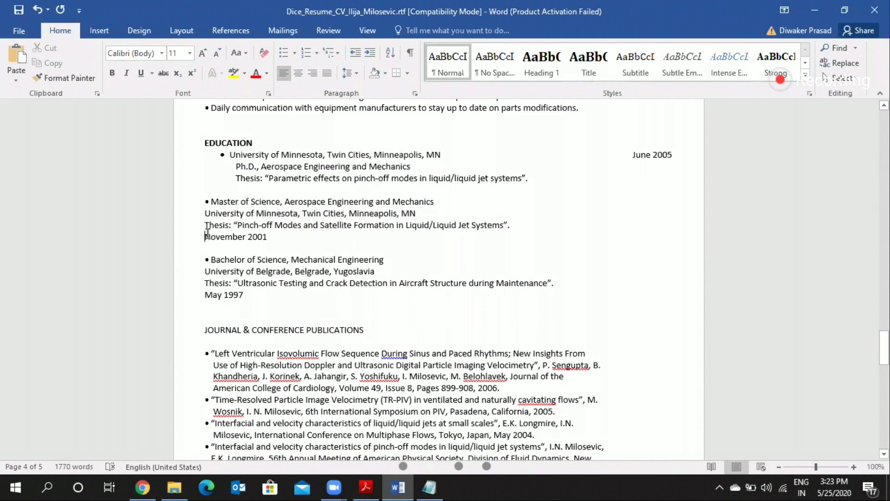
{"action": "key", "text": "ctrl+shift+Right"}
{"action": "key", "text": "ctrl+shift+Right"}
{"action": "key", "text": "ctrl+c"}
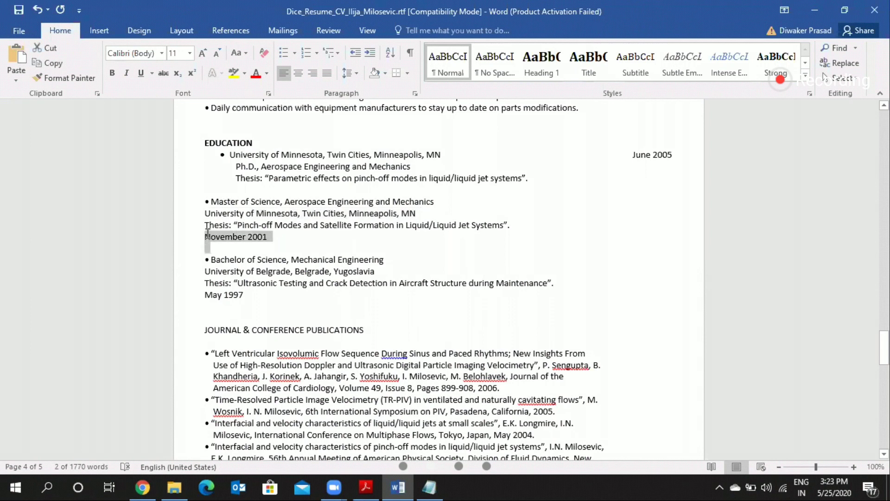
{"action": "key", "text": "BackSpace"}
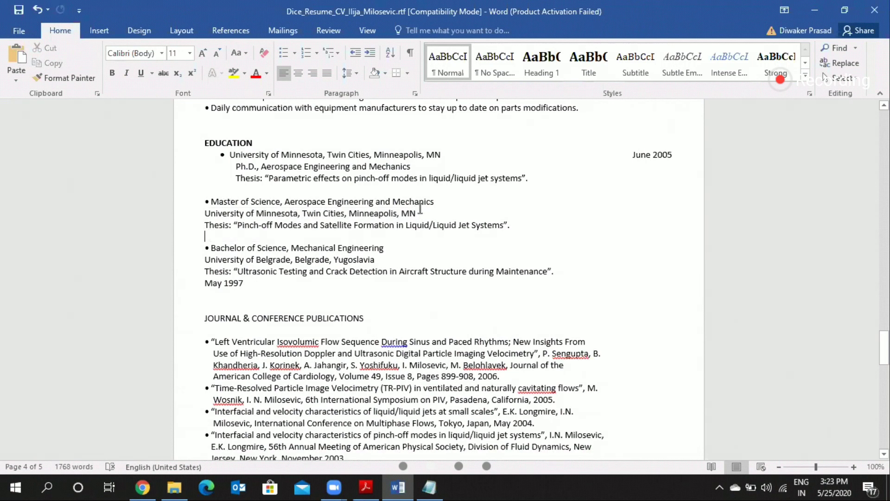
{"action": "left_click", "coordinate": [420, 208]}
{"action": "key", "text": "Tab"}
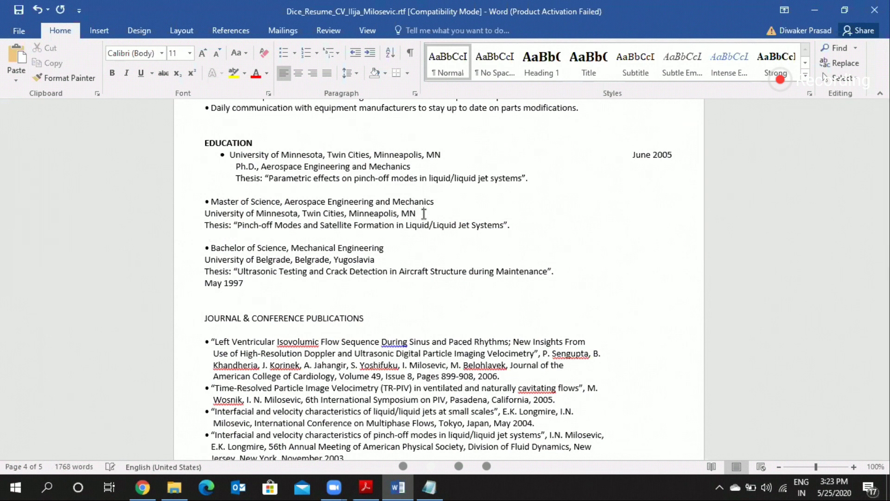
{"action": "key", "text": "ctrl+v"}
Step: Move the Master's university and date line above "Master of Science", removing the old bullet character and the blank lines within the entry
{"action": "triple_click", "coordinate": [424, 213]}
{"action": "key", "text": "ctrl+c"}
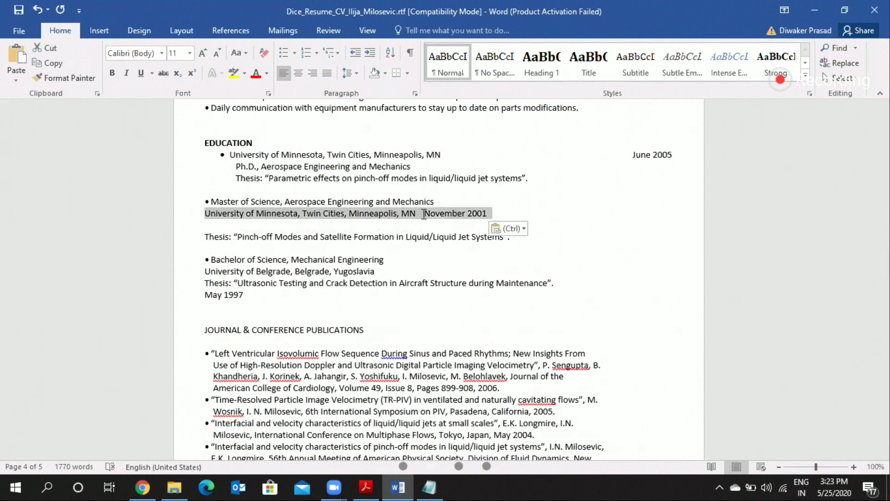
{"action": "key", "text": "Delete"}
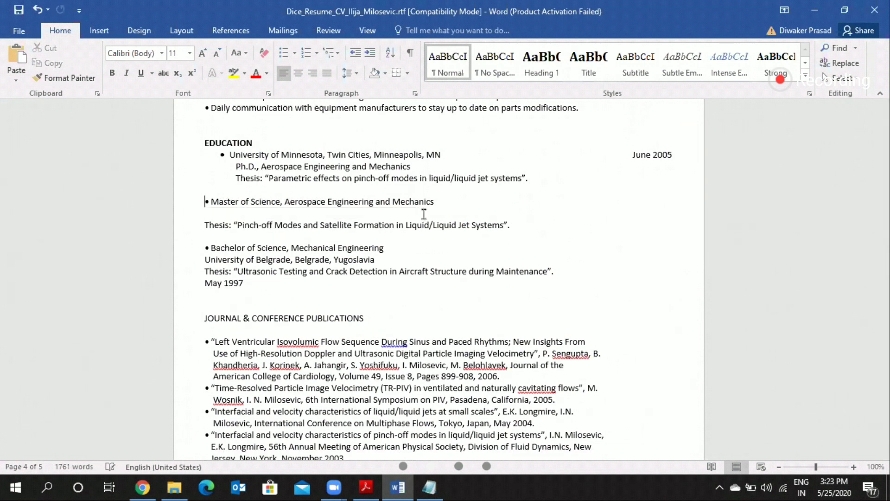
{"action": "key", "text": "Right"}
{"action": "key", "text": "ctrl+v"}
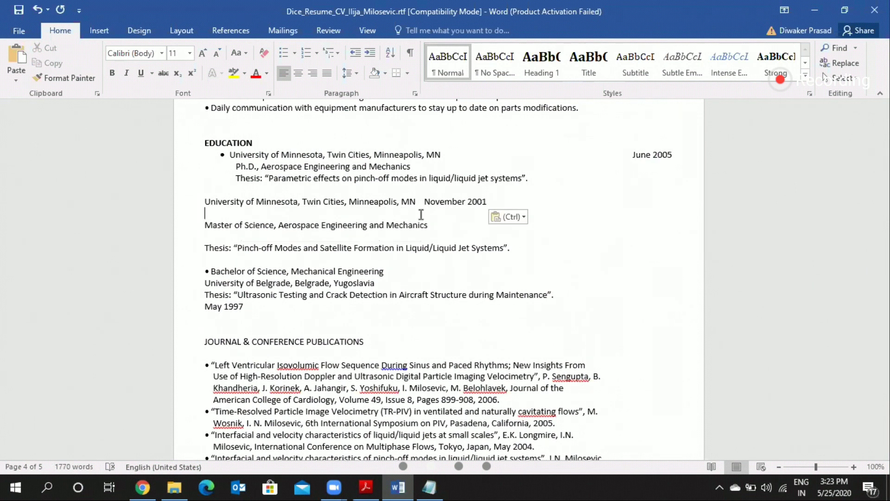
{"action": "key", "text": "BackSpace"}
{"action": "key", "text": "Down"}
{"action": "key", "text": "Down"}
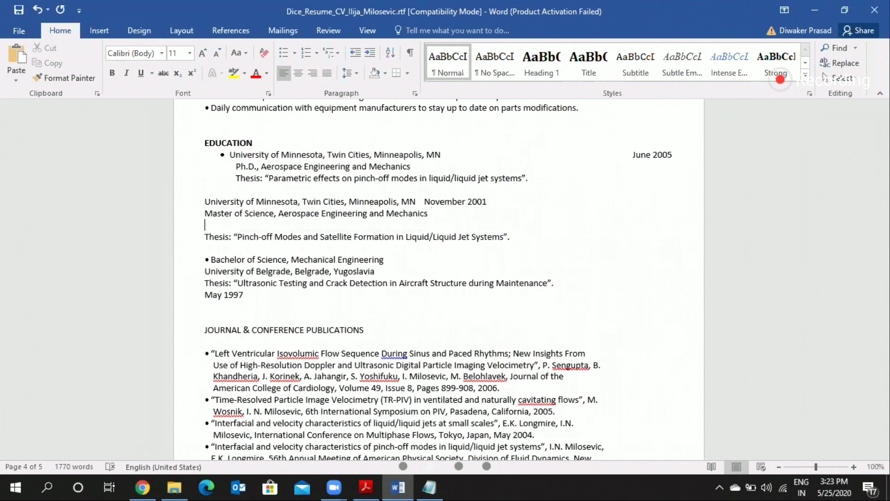
{"action": "key", "text": "BackSpace"}
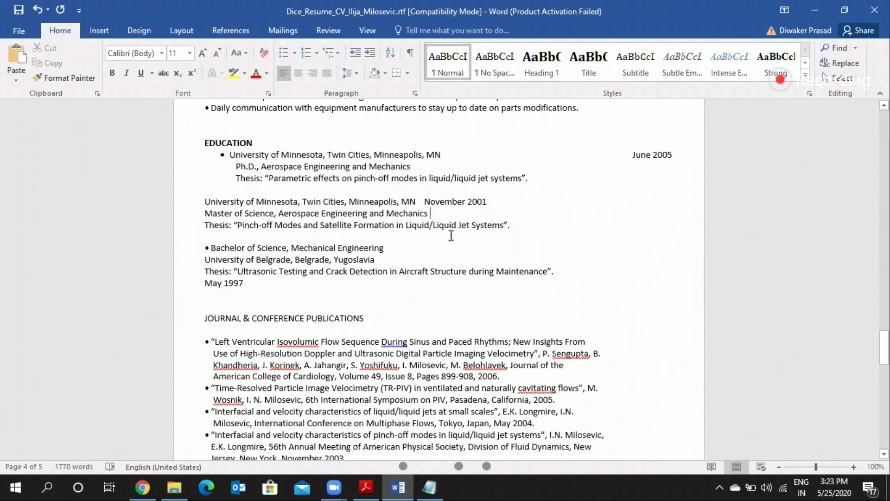
Step: Bullet the Master's entry's University of Minnesota line, leaving its Master of Science and thesis lines indented without bullets
{"action": "left_click_drag", "start_coordinate": [205, 201], "coordinate": [510, 226]}
{"action": "left_click", "coordinate": [283, 53]}
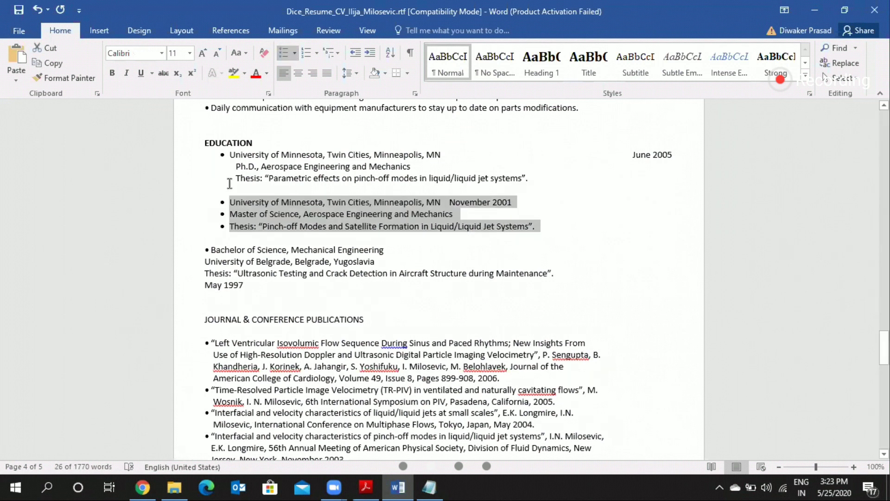
{"action": "left_click", "coordinate": [230, 212]}
{"action": "key", "text": "BackSpace"}
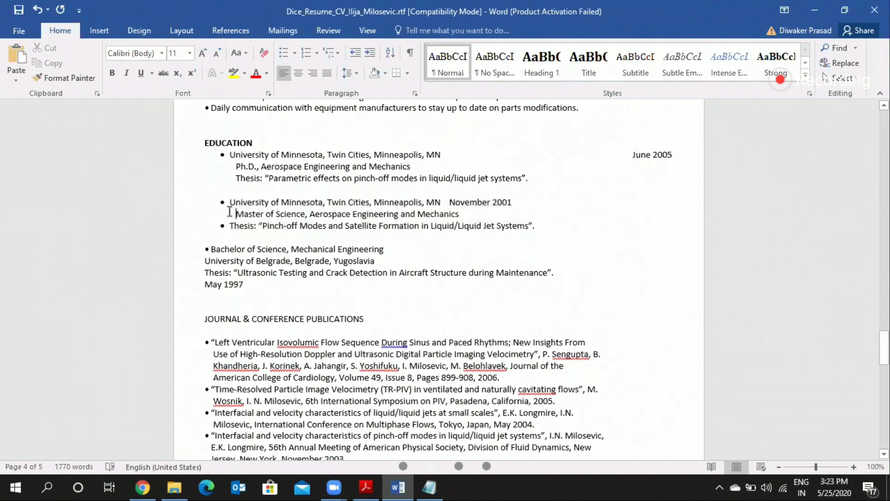
{"action": "key", "text": "Down"}
{"action": "key", "text": "BackSpace"}
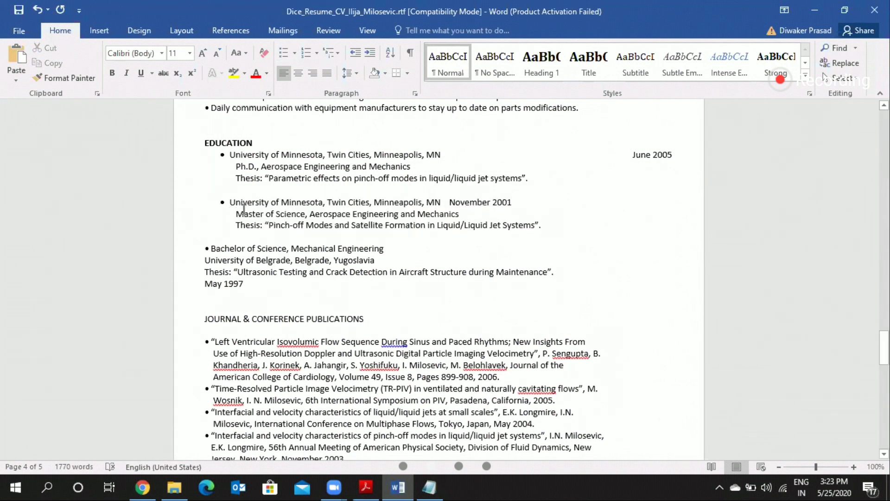
Step: Shorten the Master's entry date to "Nov 2001" and push it over to the right margin
{"action": "left_click", "coordinate": [452, 202]}
{"action": "type", "text": "v"}
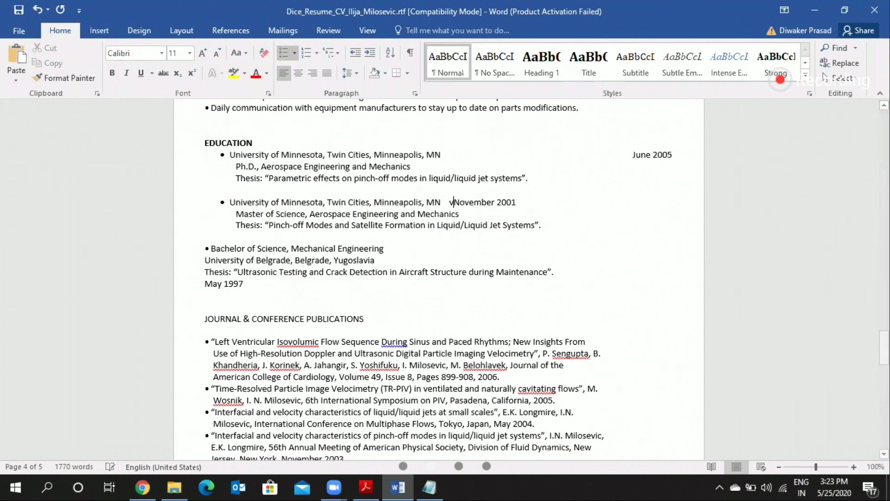
{"action": "key", "text": "BackSpace"}
{"action": "key", "text": "Tab"}
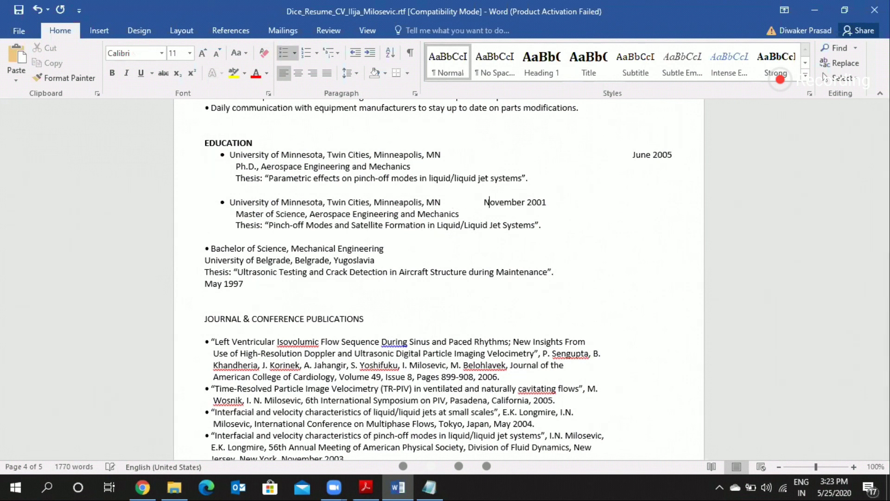
{"action": "key", "text": "Right"}
{"action": "key", "text": "Right"}
{"action": "key", "text": "Right"}
{"action": "key", "text": "Right"}
{"action": "key", "text": "Right"}
{"action": "key", "text": "Right"}
{"action": "key", "text": "Right"}
{"action": "key", "text": "BackSpace"}
{"action": "key", "text": "BackSpace"}
{"action": "key", "text": "BackSpace"}
{"action": "key", "text": "BackSpace"}
{"action": "key", "text": "BackSpace"}
{"action": "key", "text": "Left"}
{"action": "key", "text": "Left"}
{"action": "key", "text": "Left"}
{"action": "key", "text": "Tab"}
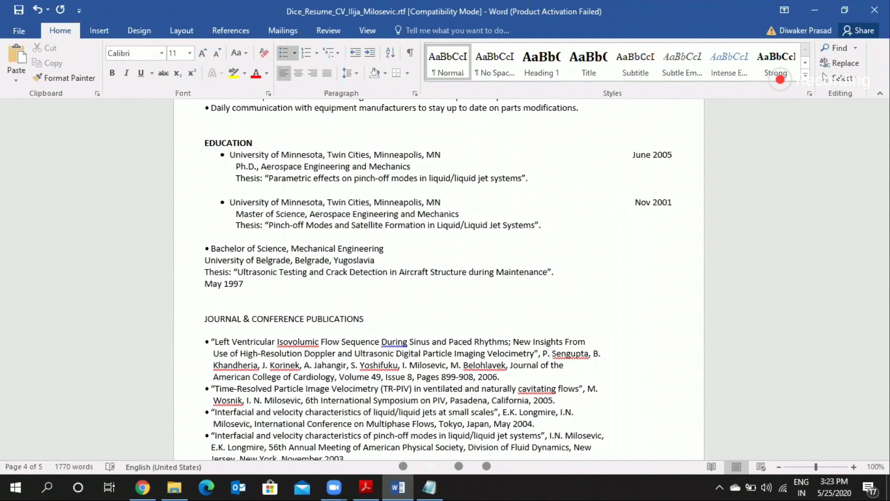
Step: Review the resume from the education, publications and seminars sections back up to the summary and work experience, checking what is still unformatted
{"action": "scroll", "coordinate": [439, 278], "scroll_direction": "down", "scroll_amount": 1}
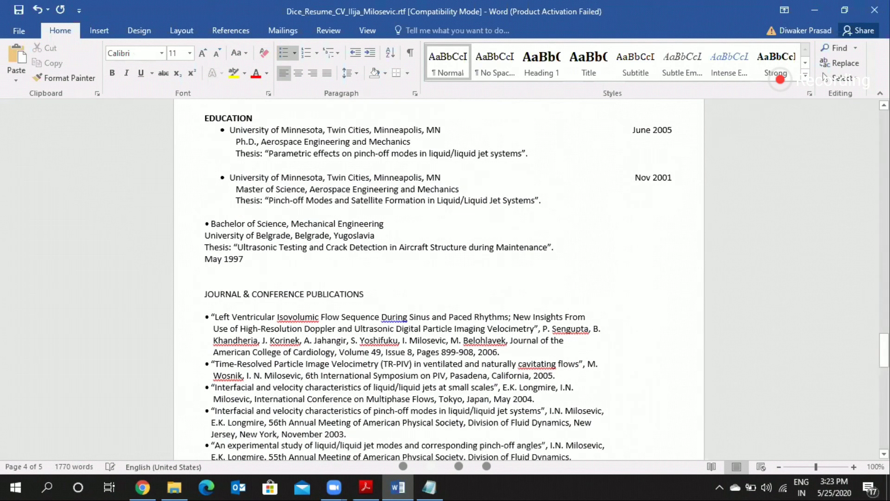
{"action": "scroll", "coordinate": [289, 176], "scroll_direction": "up", "scroll_amount": 1}
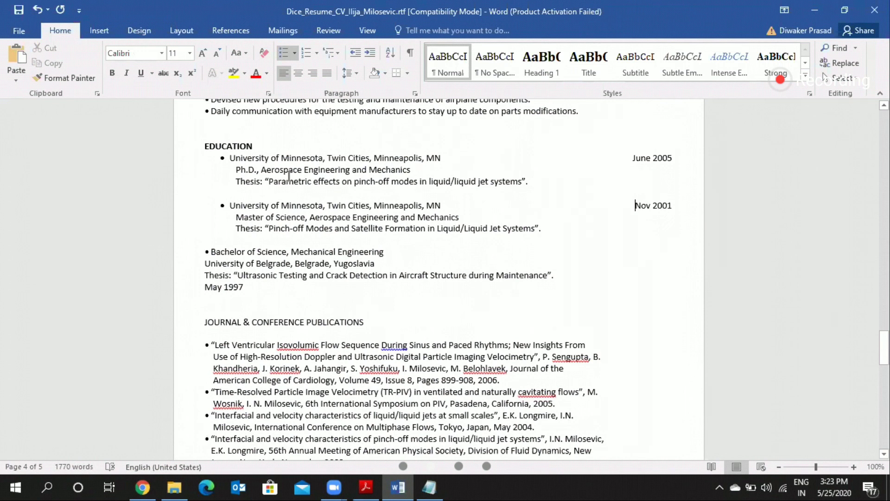
{"action": "scroll", "coordinate": [289, 175], "scroll_direction": "down", "scroll_amount": 3}
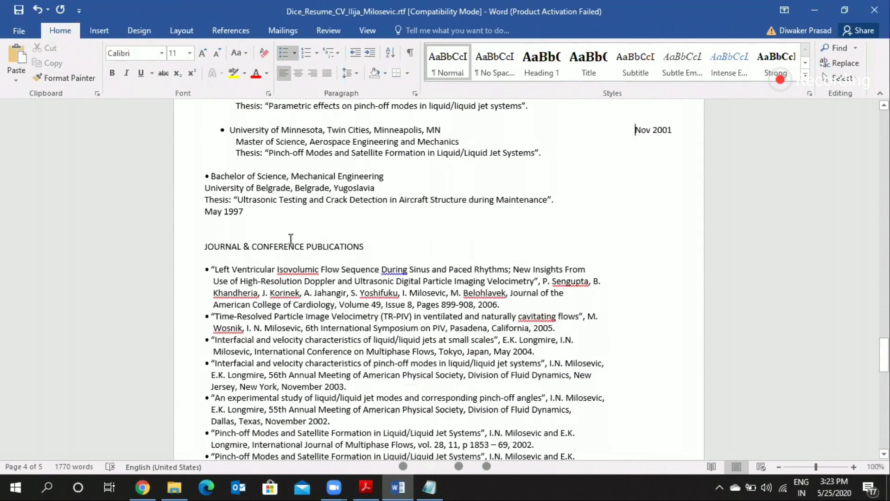
{"action": "scroll", "coordinate": [291, 239], "scroll_direction": "down", "scroll_amount": 3}
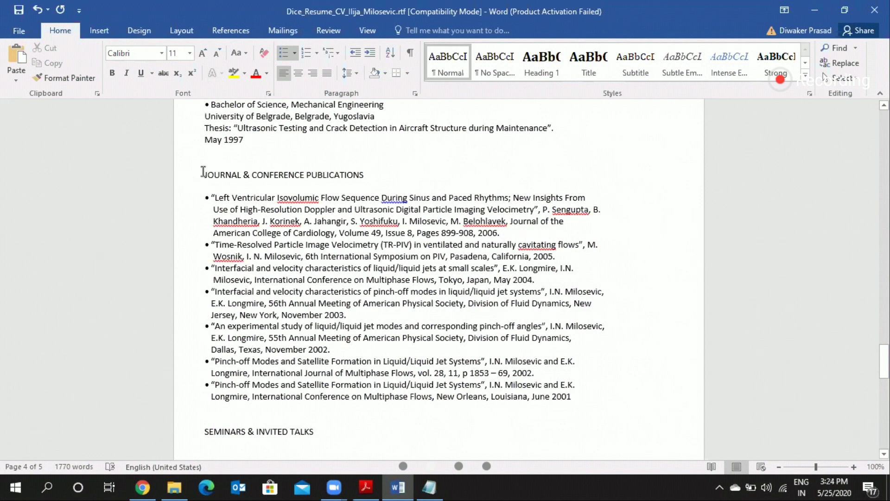
{"action": "left_click_drag", "start_coordinate": [424, 266], "coordinate": [568, 368]}
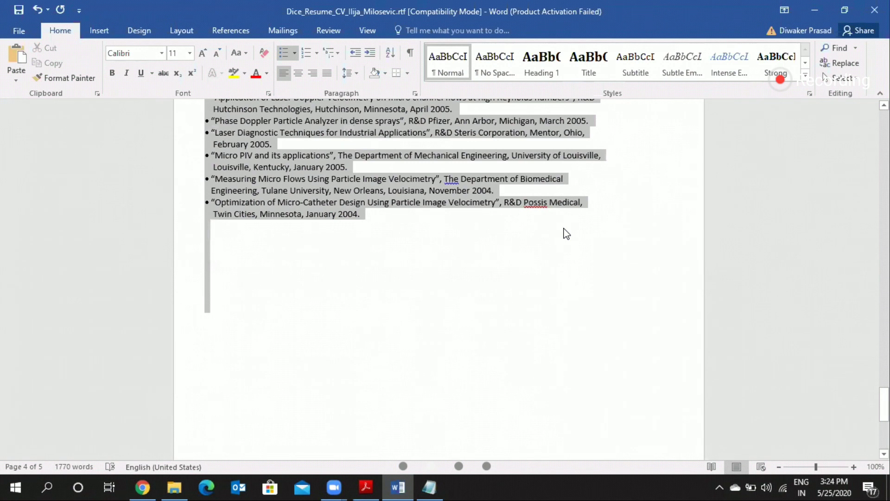
{"action": "left_click_drag", "start_coordinate": [567, 233], "coordinate": [565, 232]}
{"action": "scroll", "coordinate": [565, 229], "scroll_direction": "up", "scroll_amount": 10}
{"action": "scroll", "coordinate": [565, 229], "scroll_direction": "up", "scroll_amount": 6}
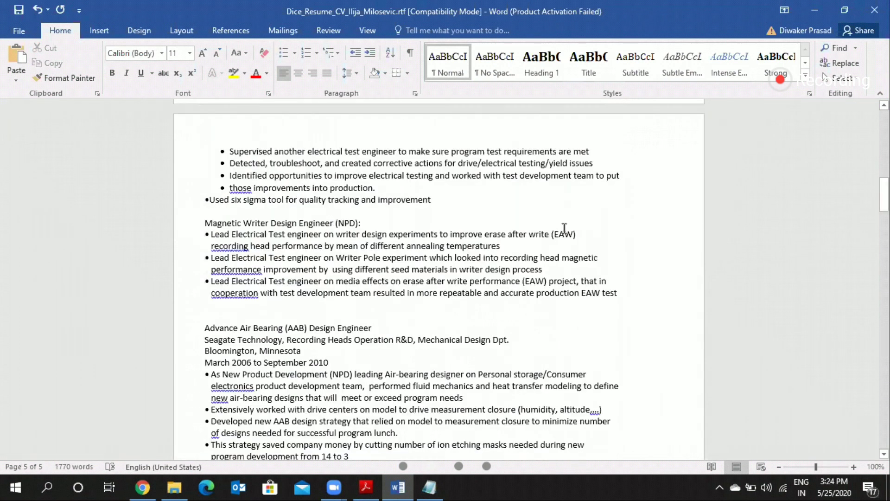
{"action": "scroll", "coordinate": [564, 228], "scroll_direction": "up", "scroll_amount": 8}
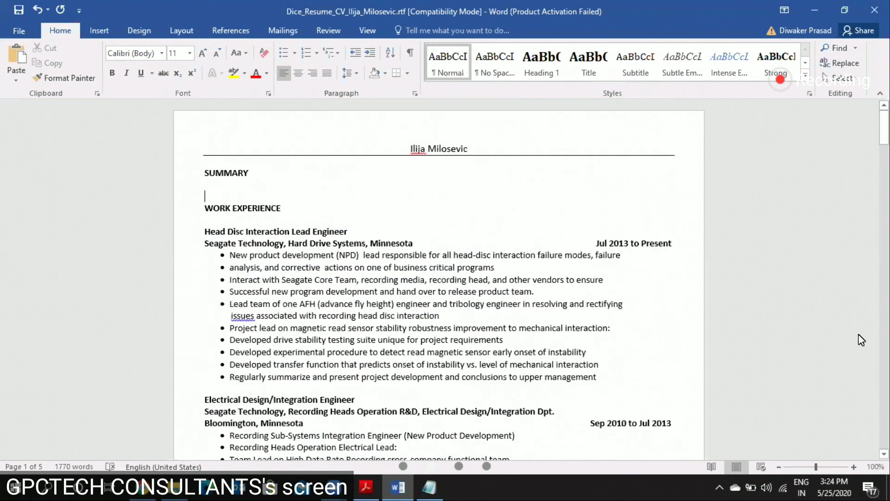
{"action": "left_click_drag", "start_coordinate": [884, 128], "coordinate": [884, 365]}
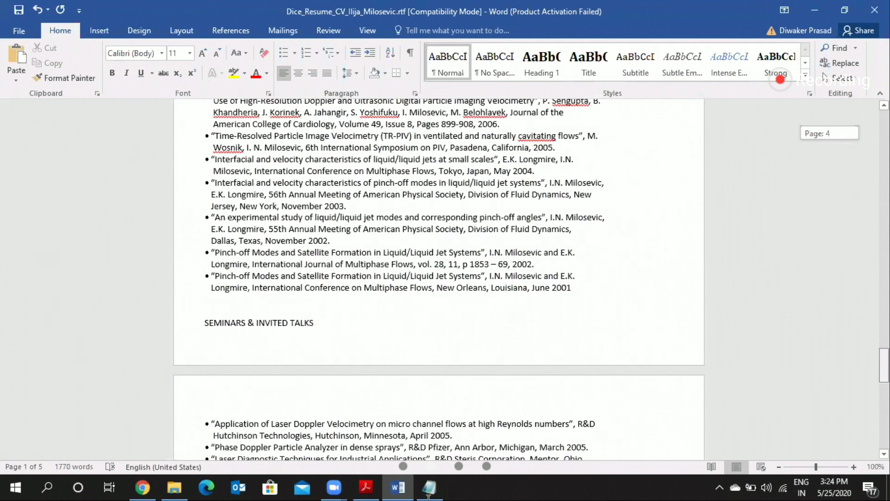
{"action": "left_click_drag", "start_coordinate": [885, 366], "coordinate": [880, 129]}
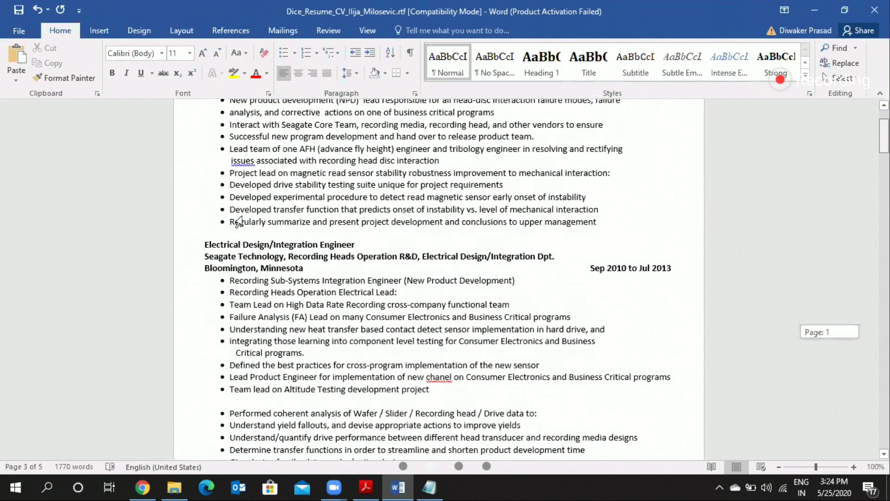
Step: Start the SUMMARY text with "21+ years of experience in" and add blank lines before the WORK EXPERIENCE heading
{"action": "type", "text": "21"}
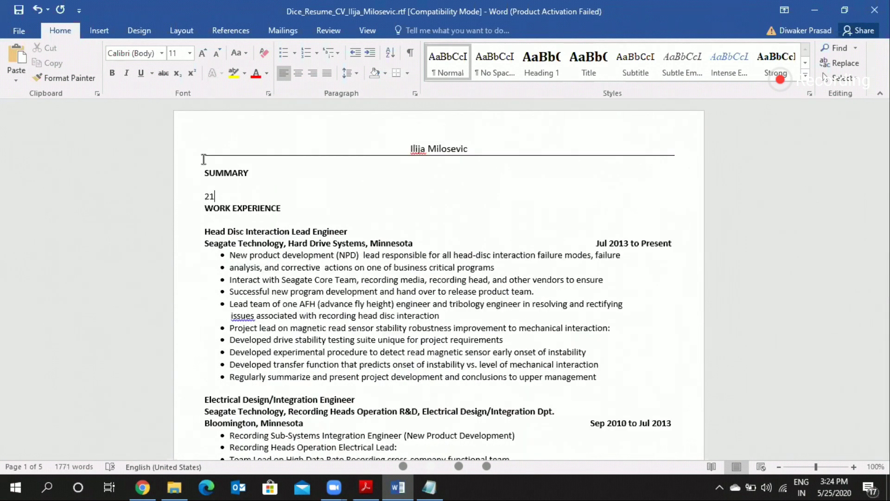
{"action": "type", "text": "+ years of experie"}
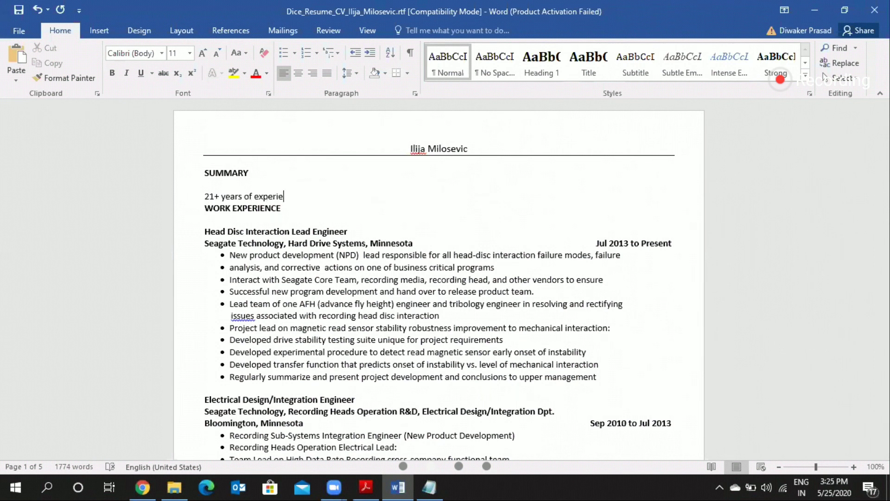
{"action": "type", "text": "nce in"}
{"action": "key", "text": "Return"}
{"action": "key", "text": "Return"}
{"action": "key", "text": "Return"}
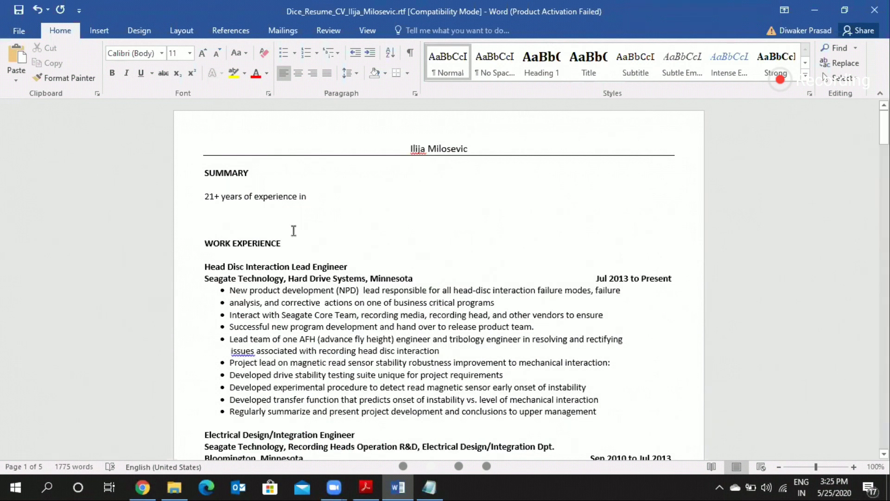
{"action": "scroll", "coordinate": [294, 231], "scroll_direction": "down", "scroll_amount": 15}
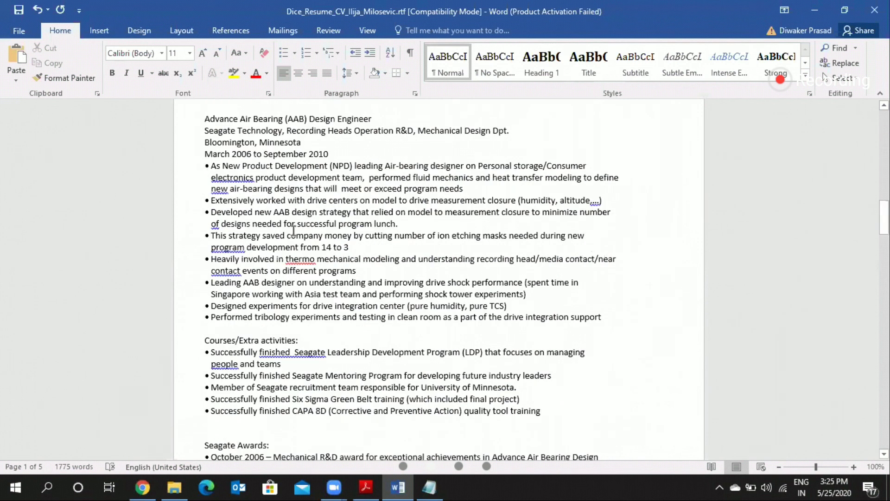
{"action": "scroll", "coordinate": [366, 375], "scroll_direction": "up", "scroll_amount": 15}
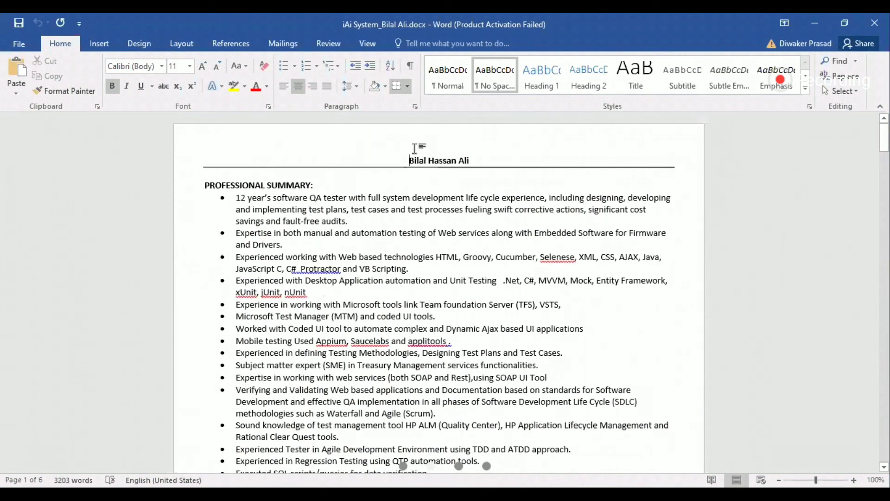
Step: In the QA tester's resume, increase the font size of the candidate's name above the PROFESSIONAL SUMMARY heading
{"action": "left_click", "coordinate": [241, 188]}
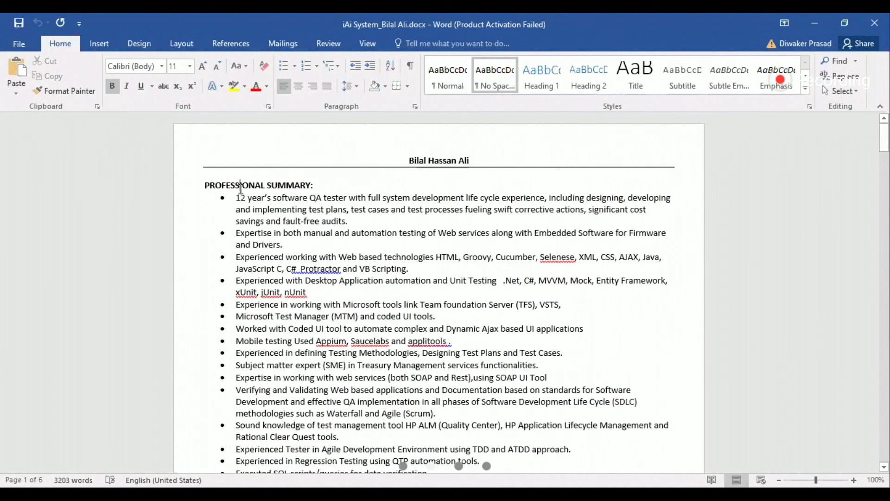
{"action": "left_click", "coordinate": [431, 163]}
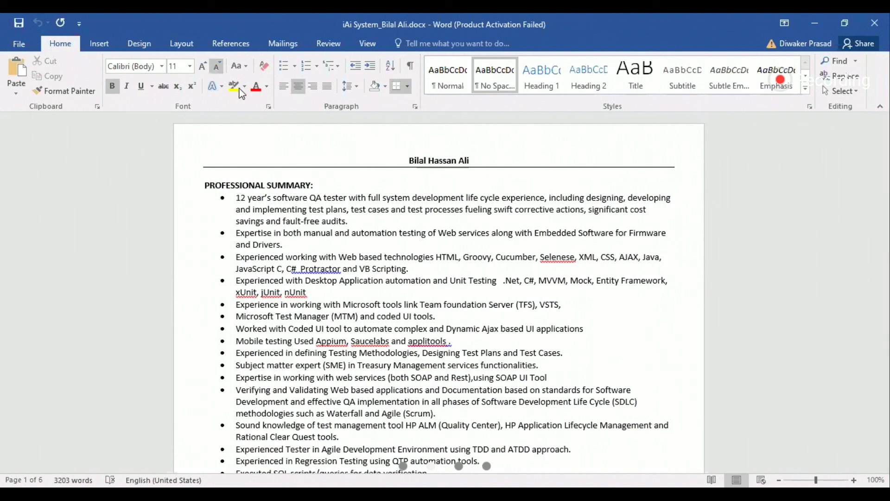
{"action": "left_click_drag", "start_coordinate": [405, 160], "coordinate": [413, 160]}
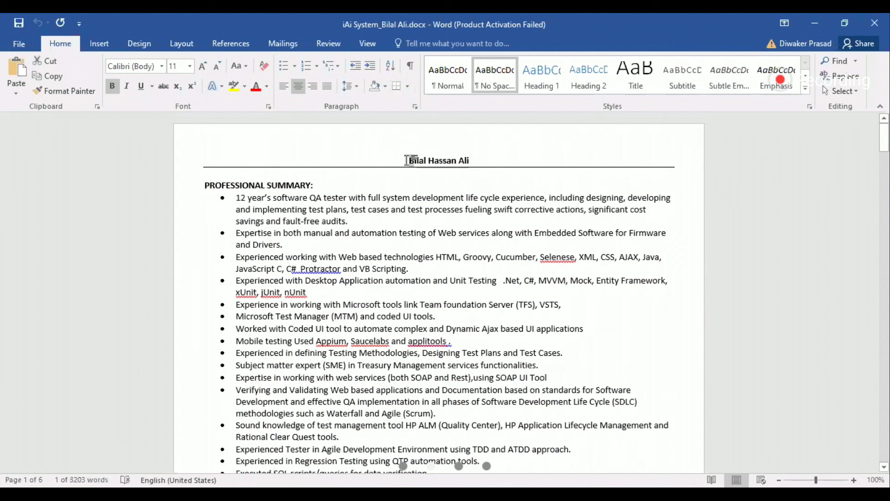
{"action": "key", "text": "shift+End"}
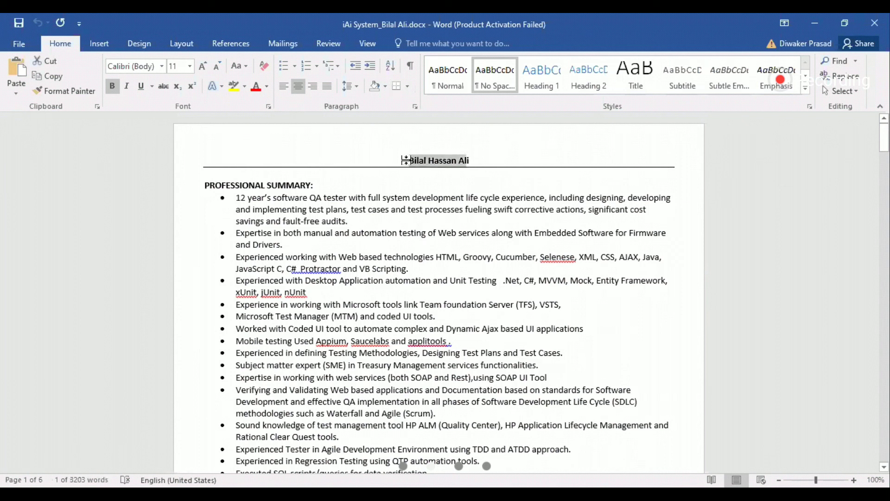
{"action": "left_click", "coordinate": [189, 70]}
{"action": "left_click", "coordinate": [171, 128]}
{"action": "left_click", "coordinate": [317, 198]}
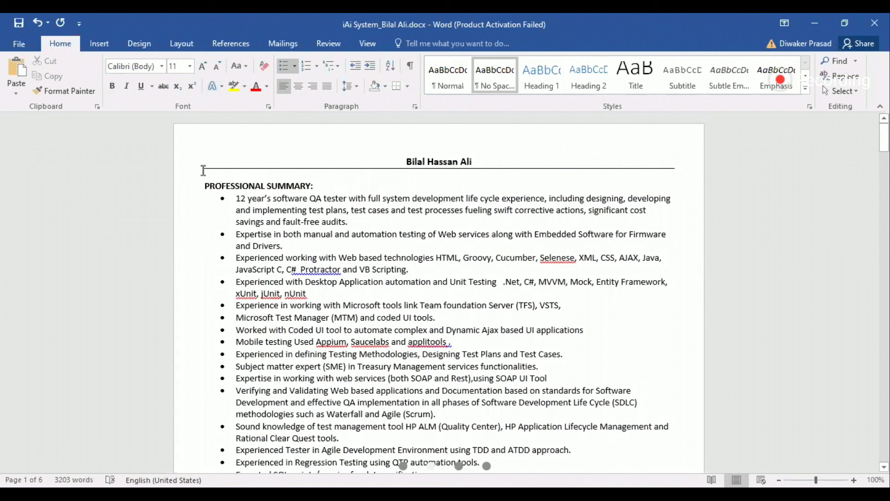
Step: Examine the QA tester resume's PROFESSIONAL SUMMARY bullets and the layout of its TECHNICAL SKILL list
{"action": "left_click", "coordinate": [229, 199]}
{"action": "key", "text": "Down"}
{"action": "key", "text": "Down"}
{"action": "key", "text": "Down"}
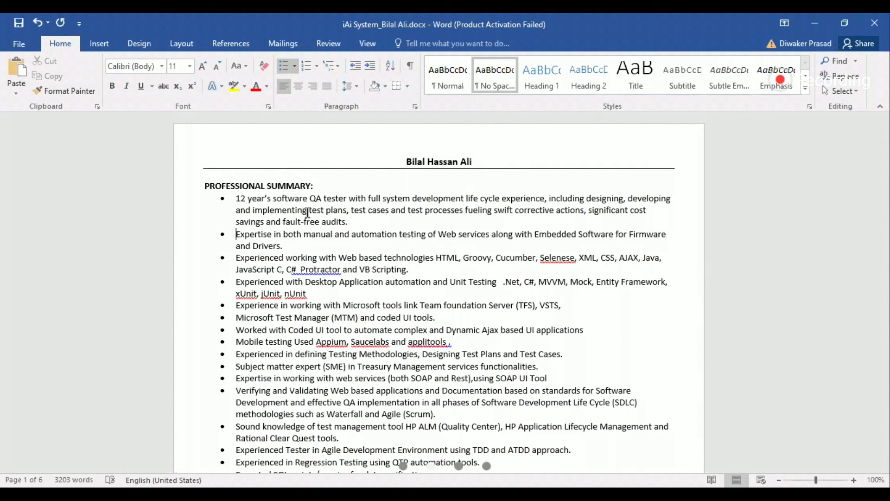
{"action": "key", "text": "Up"}
{"action": "key", "text": "Down"}
{"action": "key", "text": "Down"}
{"action": "key", "text": "Down"}
{"action": "key", "text": "Down"}
{"action": "key", "text": "Up"}
{"action": "key", "text": "Down"}
{"action": "key", "text": "Down"}
{"action": "key", "text": "Down"}
{"action": "key", "text": "Down"}
{"action": "key", "text": "Down"}
{"action": "key", "text": "Down"}
{"action": "key", "text": "Down"}
{"action": "key", "text": "Down"}
{"action": "key", "text": "Down"}
{"action": "key", "text": "Down"}
{"action": "key", "text": "End"}
{"action": "key", "text": "Right"}
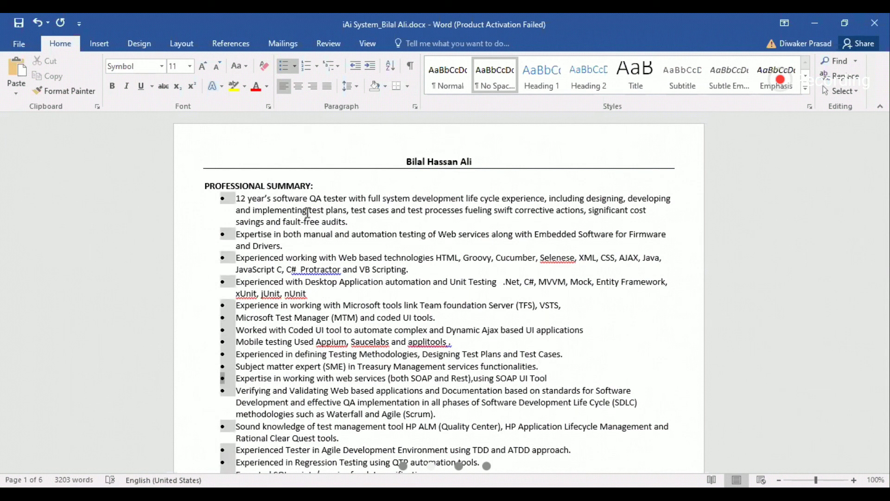
{"action": "key", "text": "Right"}
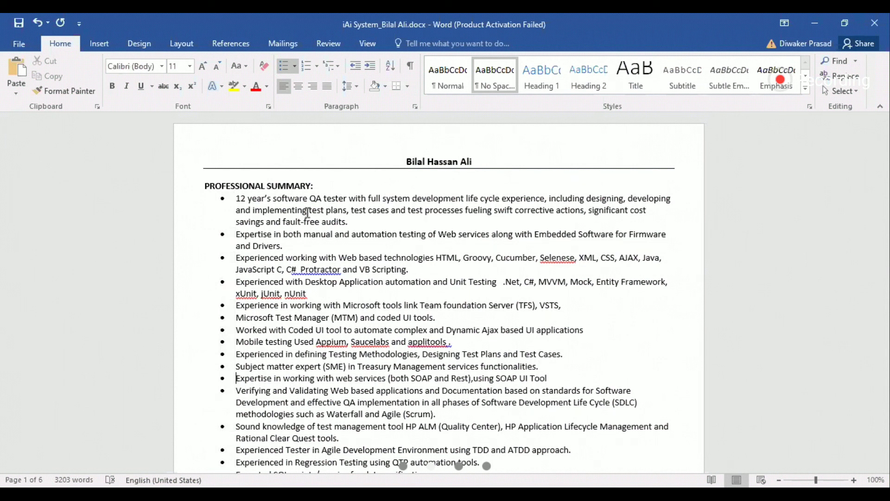
{"action": "key", "text": "Down"}
{"action": "key", "text": "Down"}
{"action": "key", "text": "Down"}
{"action": "key", "text": "Down"}
{"action": "key", "text": "Down"}
{"action": "key", "text": "Down"}
{"action": "key", "text": "Down"}
{"action": "key", "text": "Down"}
{"action": "key", "text": "Down"}
{"action": "key", "text": "Down"}
{"action": "key", "text": "Down"}
{"action": "key", "text": "Down"}
{"action": "key", "text": "Down"}
{"action": "key", "text": "Down"}
{"action": "key", "text": "Down"}
{"action": "key", "text": "Down"}
{"action": "key", "text": "Down"}
{"action": "key", "text": "Down"}
{"action": "key", "text": "Down"}
{"action": "key", "text": "Down"}
{"action": "key", "text": "Down"}
{"action": "key", "text": "Down"}
{"action": "key", "text": "Down"}
{"action": "key", "text": "Down"}
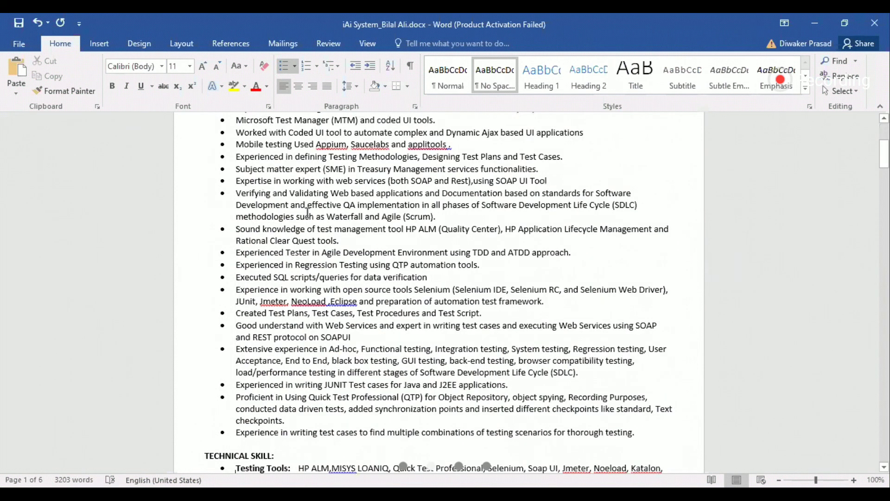
{"action": "key", "text": "Down"}
{"action": "key", "text": "Down"}
{"action": "key", "text": "Down"}
{"action": "key", "text": "Down"}
{"action": "key", "text": "Down"}
{"action": "key", "text": "Down"}
{"action": "key", "text": "Down"}
{"action": "key", "text": "Down"}
{"action": "key", "text": "Down"}
{"action": "key", "text": "Down"}
{"action": "key", "text": "Down"}
{"action": "key", "text": "Down"}
{"action": "key", "text": "Down"}
{"action": "key", "text": "Down"}
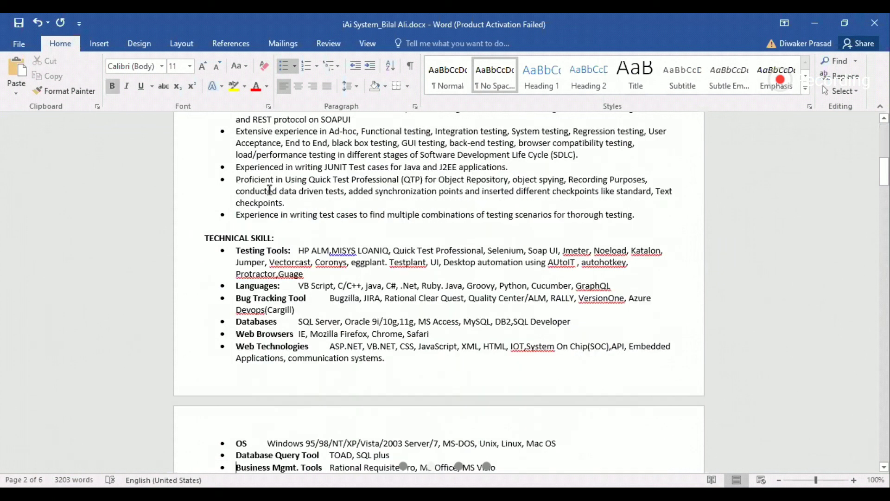
{"action": "left_click", "coordinate": [206, 233]}
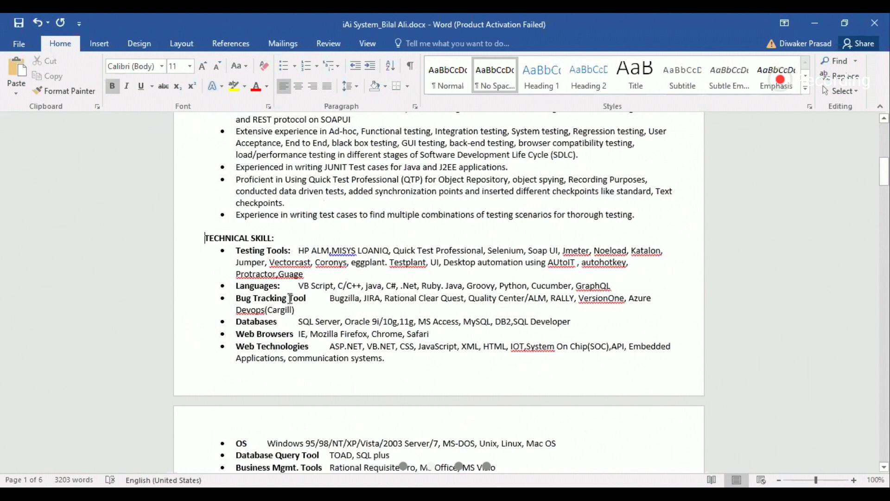
{"action": "left_click", "coordinate": [235, 251]}
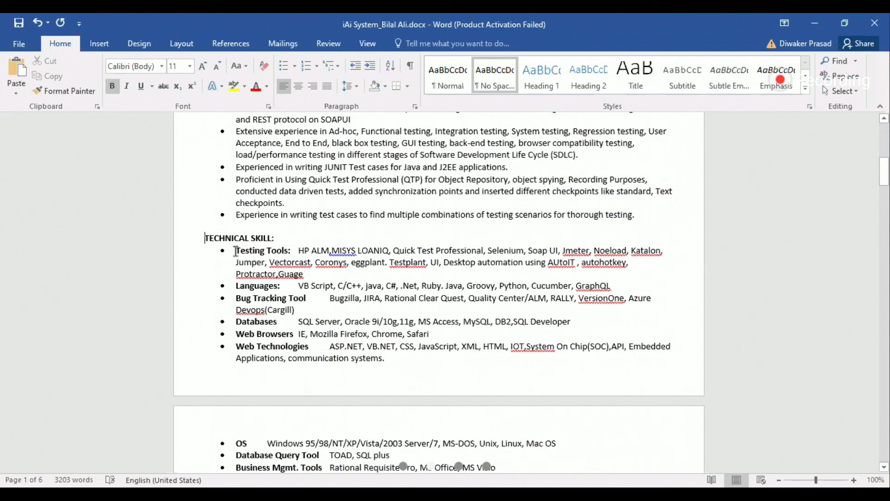
{"action": "left_click", "coordinate": [392, 310], "text": "shift"}
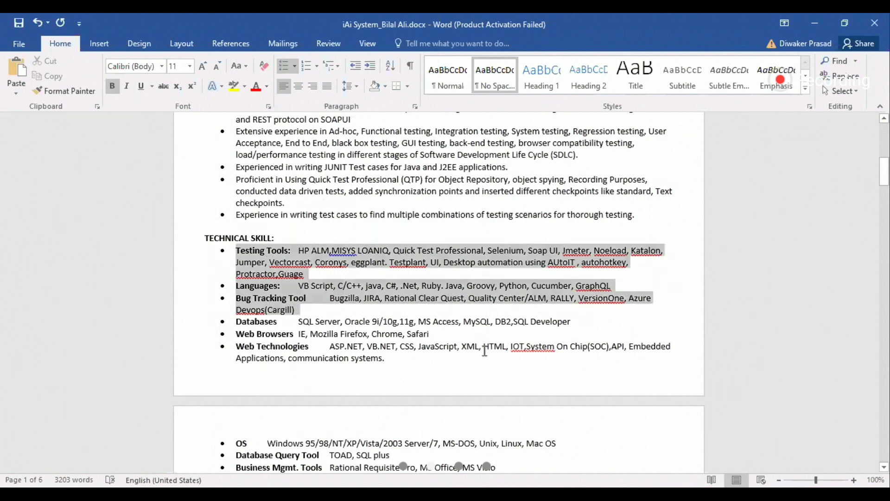
{"action": "left_click", "coordinate": [521, 380], "text": "shift"}
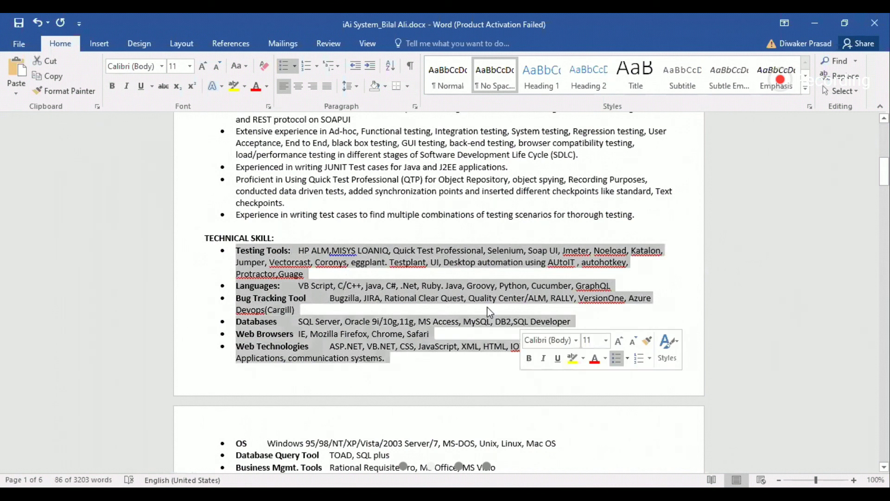
{"action": "left_click", "coordinate": [279, 272]}
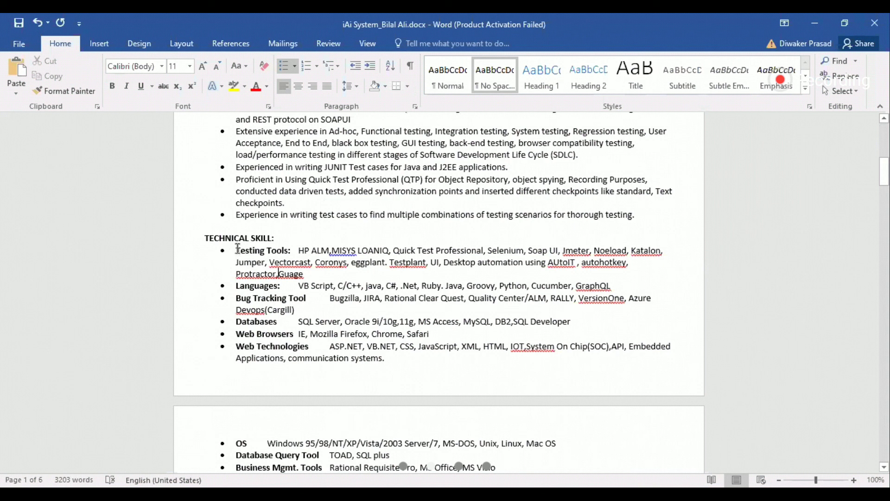
Step: Remove the bold from the "Testing Tools:" label in the TECHNICAL SKILL list
{"action": "left_click_drag", "start_coordinate": [290, 250], "coordinate": [236, 251]}
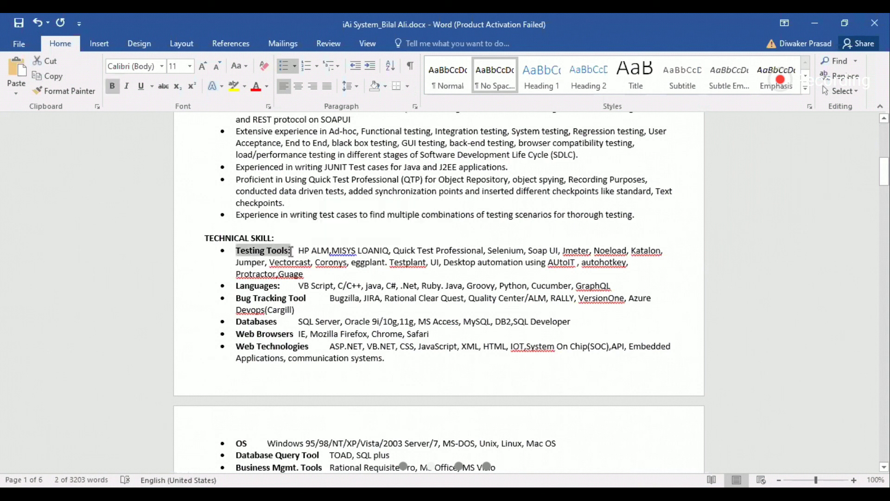
{"action": "key", "text": "ctrl+b"}
{"action": "left_click", "coordinate": [280, 262]}
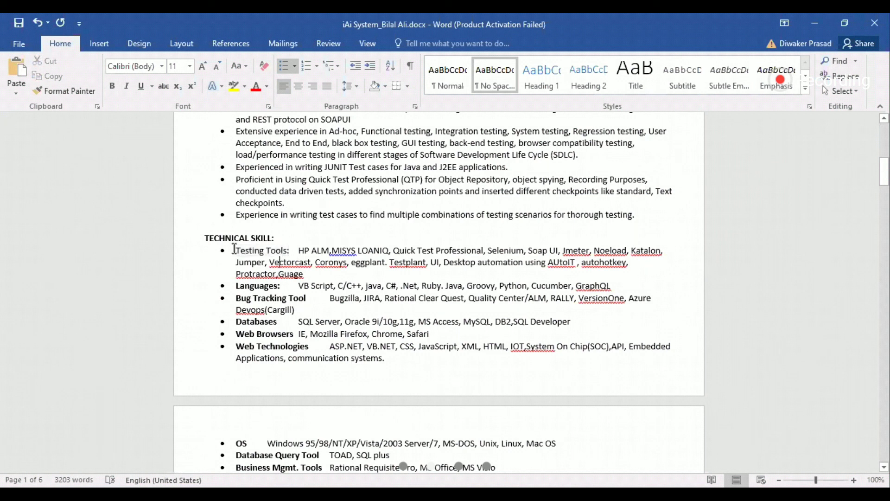
{"action": "left_click_drag", "start_coordinate": [237, 250], "coordinate": [293, 248]}
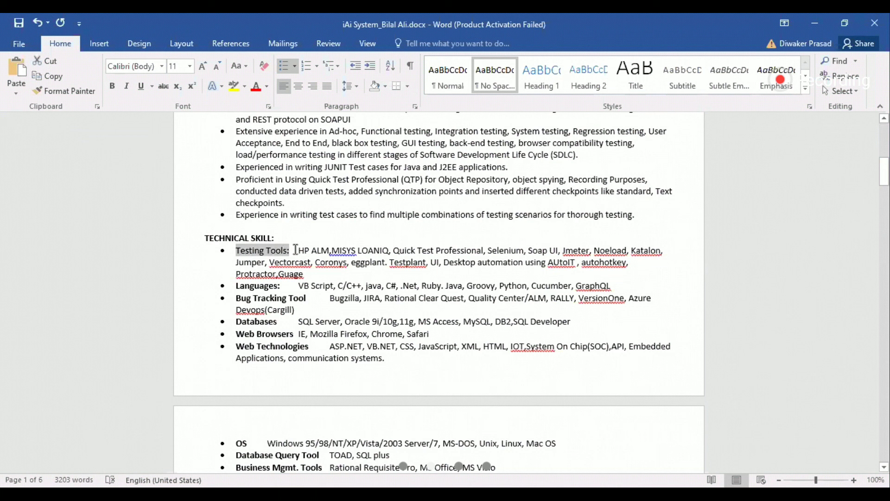
Step: Try adding space before the Cargill job's "Jun 2019 - Current" date, and take the extra space out again
{"action": "scroll", "coordinate": [296, 250], "scroll_direction": "down", "scroll_amount": 10}
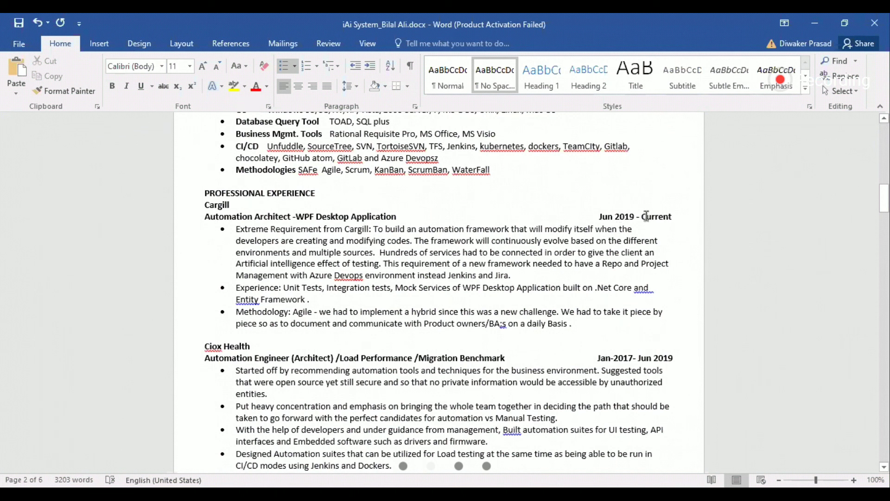
{"action": "left_click", "coordinate": [598, 216]}
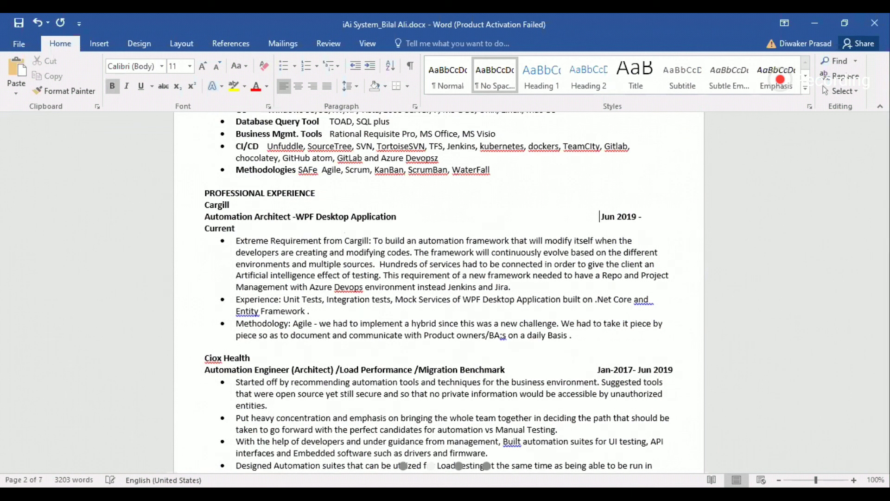
{"action": "key", "text": "BackSpace"}
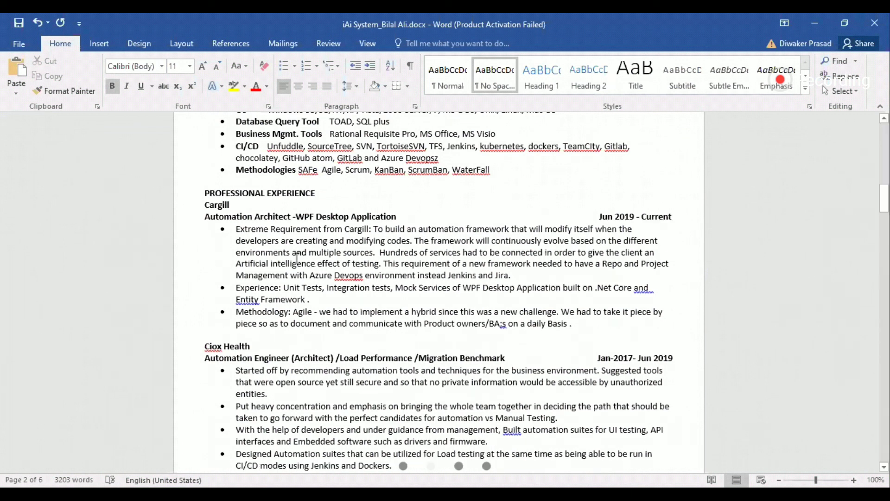
Step: Examine the PROFESSIONAL EXPERIENCE entries from Cargill through Medco Health Solutions, checking bold company and job titles, right-aligned dates and bullets
{"action": "scroll", "coordinate": [298, 258], "scroll_direction": "down", "scroll_amount": 1}
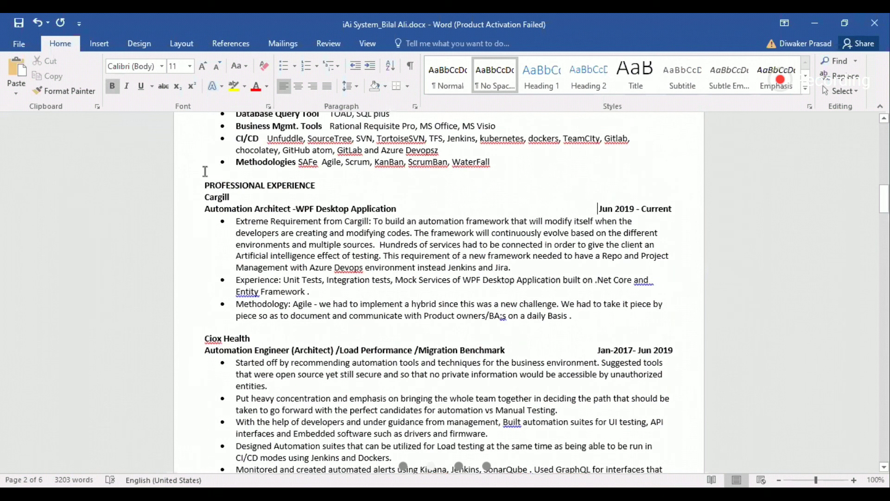
{"action": "left_click", "coordinate": [211, 172]}
{"action": "left_click", "coordinate": [221, 216]}
{"action": "left_click", "coordinate": [237, 281]}
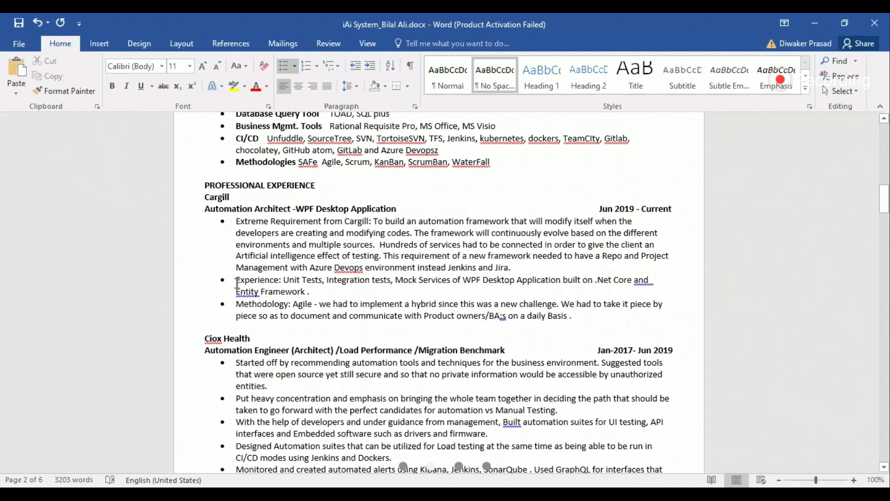
{"action": "scroll", "coordinate": [196, 253], "scroll_direction": "down", "scroll_amount": 3}
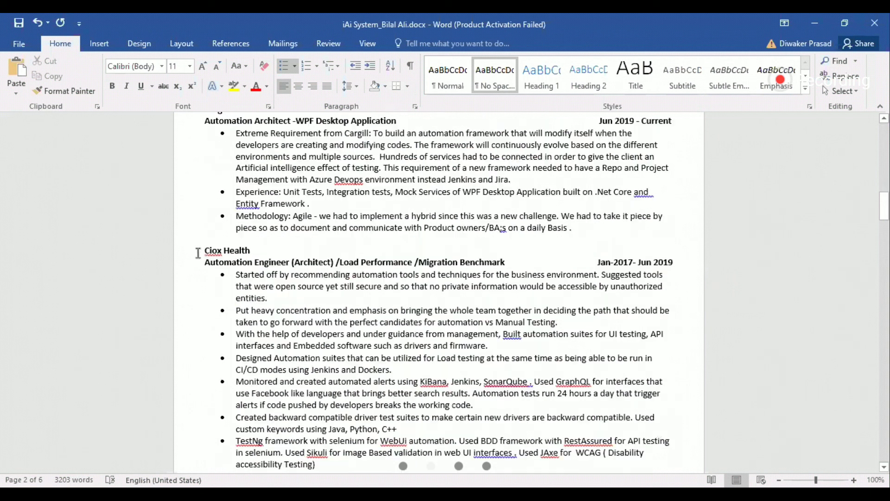
{"action": "left_click", "coordinate": [226, 235]}
{"action": "scroll", "coordinate": [348, 296], "scroll_direction": "down", "scroll_amount": 10}
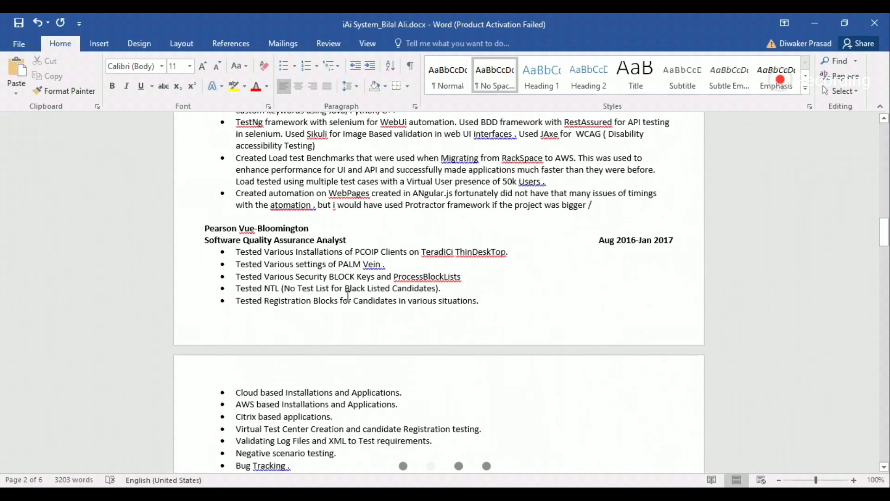
{"action": "scroll", "coordinate": [348, 296], "scroll_direction": "down", "scroll_amount": 8}
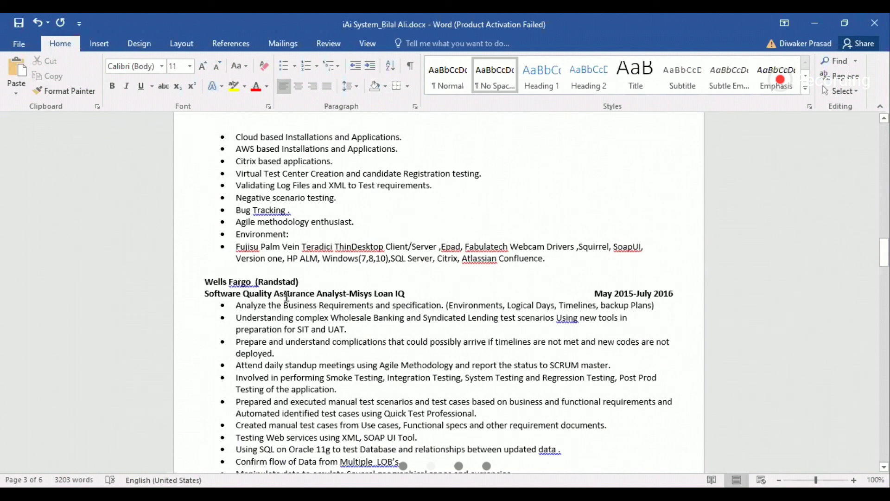
{"action": "scroll", "coordinate": [286, 296], "scroll_direction": "down", "scroll_amount": 1}
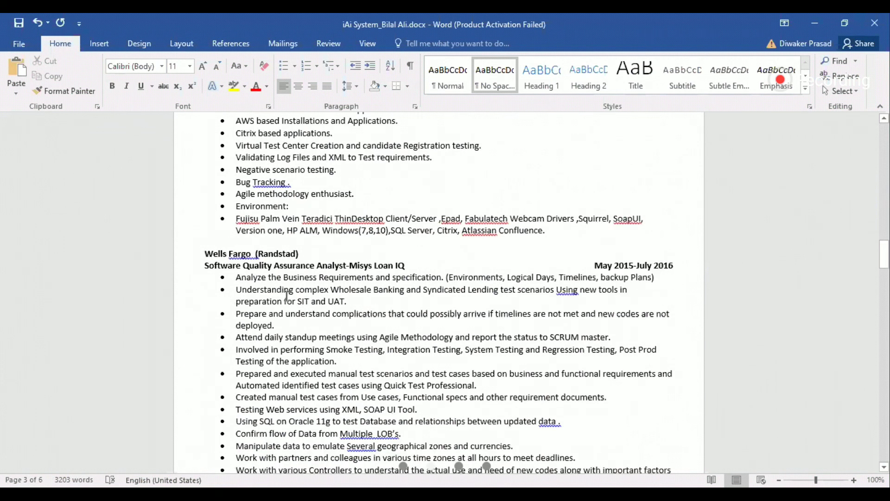
{"action": "scroll", "coordinate": [287, 296], "scroll_direction": "down", "scroll_amount": 11}
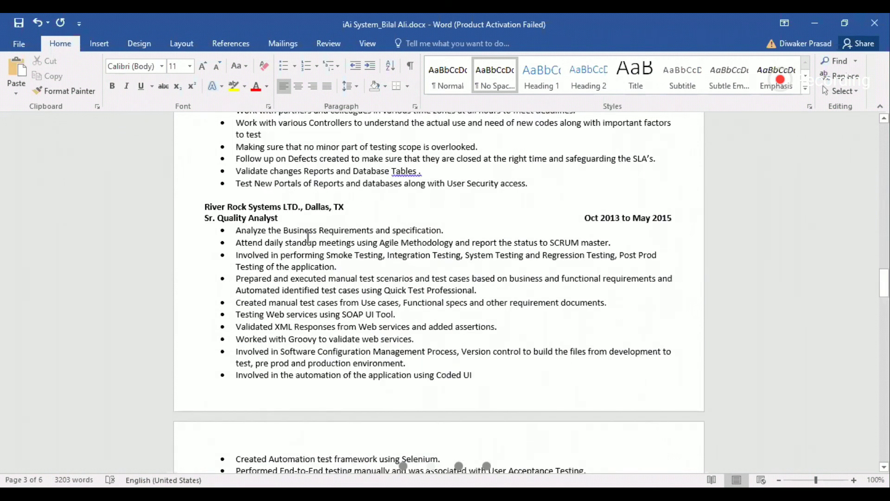
{"action": "scroll", "coordinate": [308, 237], "scroll_direction": "down", "scroll_amount": 9}
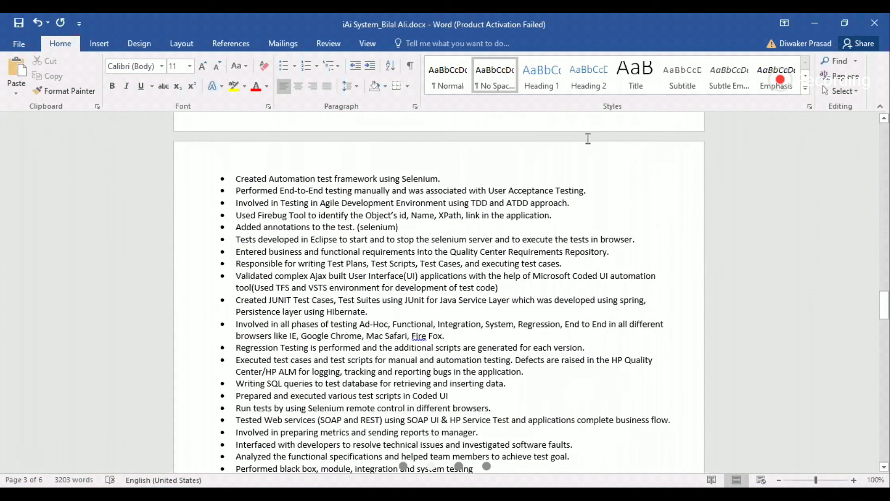
{"action": "scroll", "coordinate": [589, 245], "scroll_direction": "up", "scroll_amount": 10}
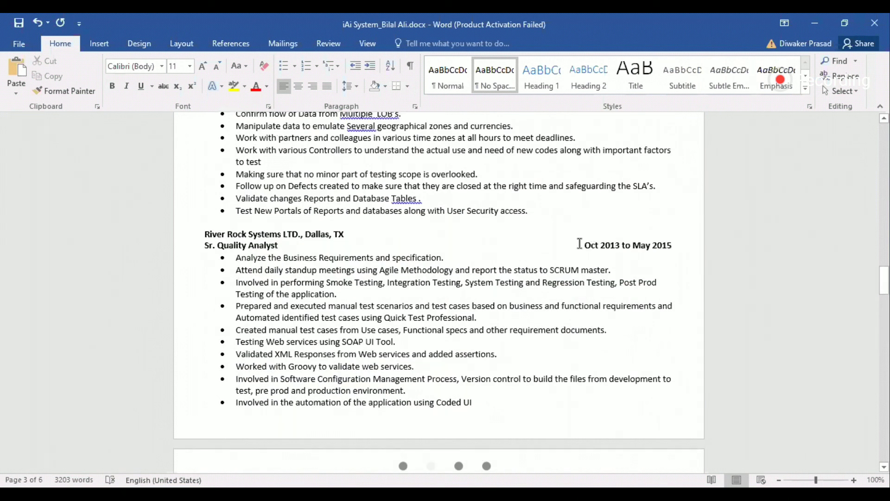
{"action": "scroll", "coordinate": [579, 243], "scroll_direction": "down", "scroll_amount": 13}
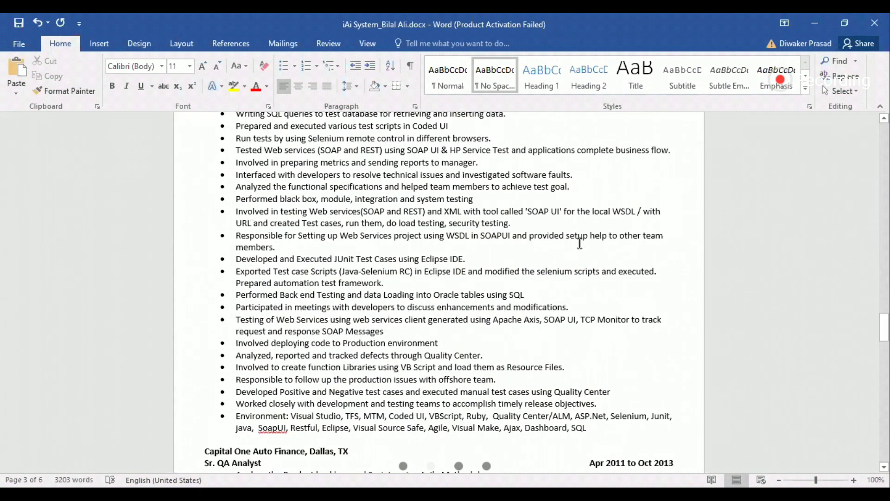
{"action": "scroll", "coordinate": [580, 243], "scroll_direction": "down", "scroll_amount": 20}
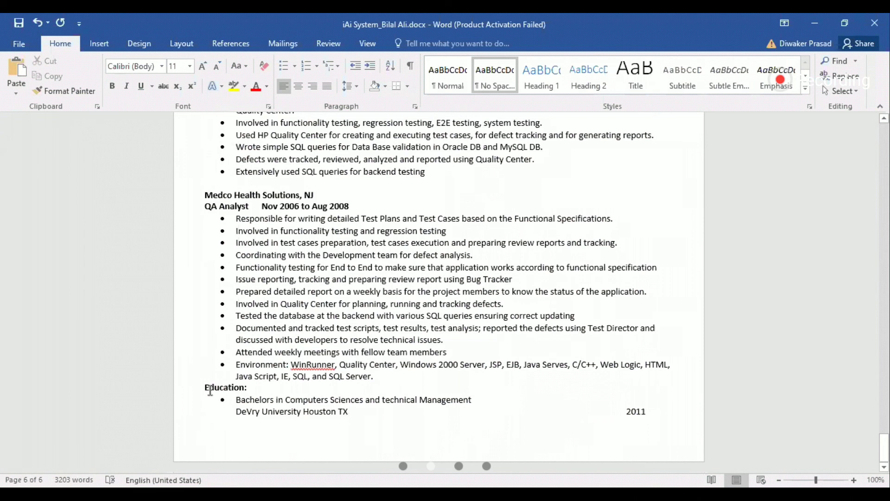
Step: Examine the Education section at the end of the QA tester's resume and recheck the document's overall layout from the first page
{"action": "left_click_drag", "start_coordinate": [204, 388], "coordinate": [278, 422]}
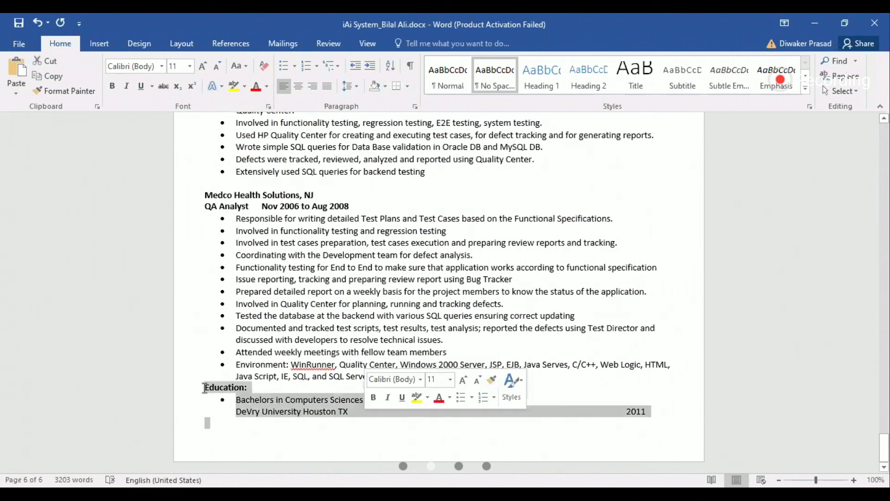
{"action": "left_click", "coordinate": [275, 402]}
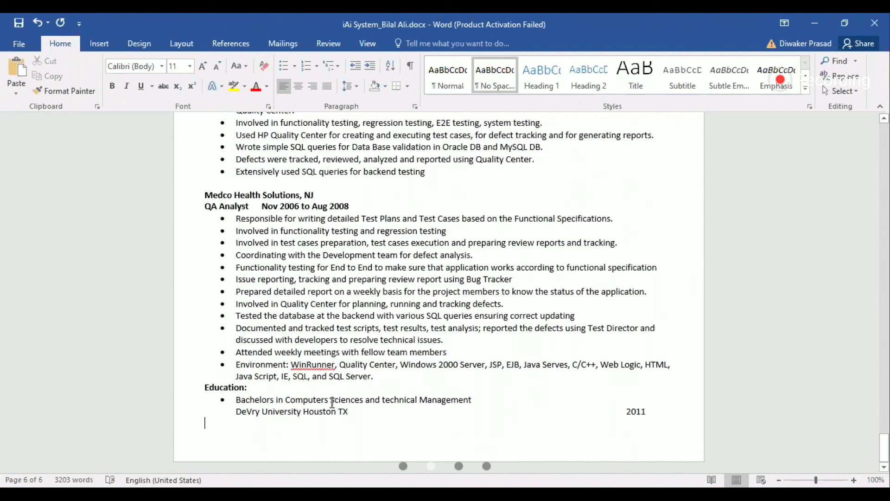
{"action": "scroll", "coordinate": [332, 402], "scroll_direction": "up", "scroll_amount": 10}
{"action": "scroll", "coordinate": [332, 403], "scroll_direction": "up", "scroll_amount": 20}
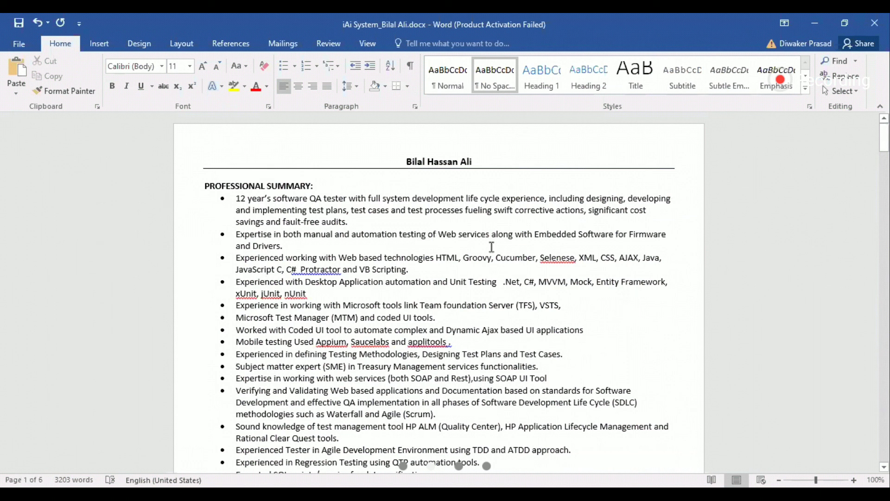
{"action": "scroll", "coordinate": [492, 246], "scroll_direction": "down", "scroll_amount": 20}
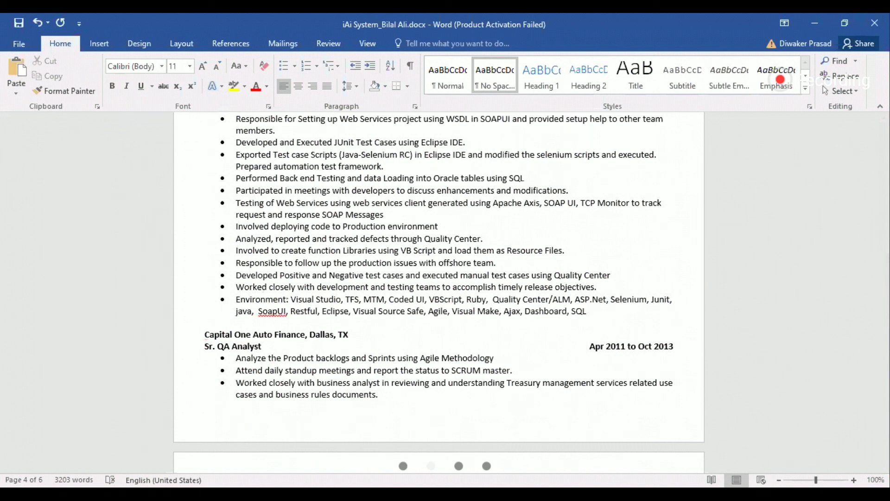
{"action": "key", "text": "alt+Tab"}
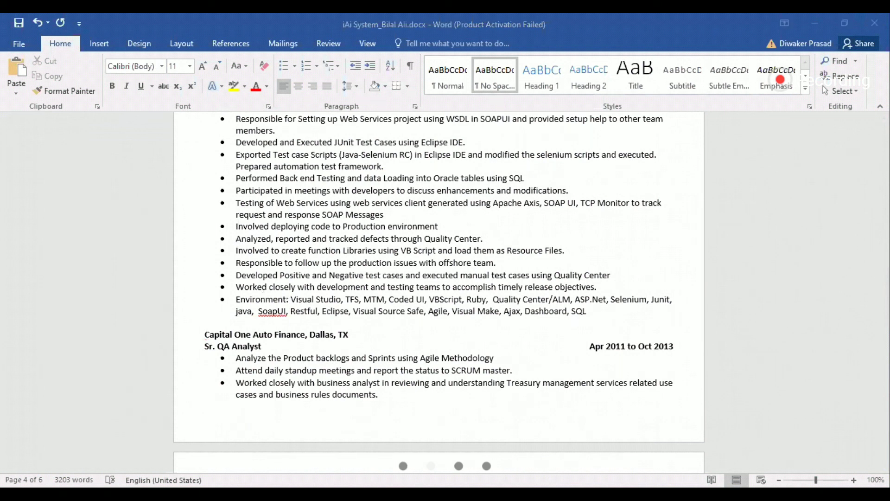